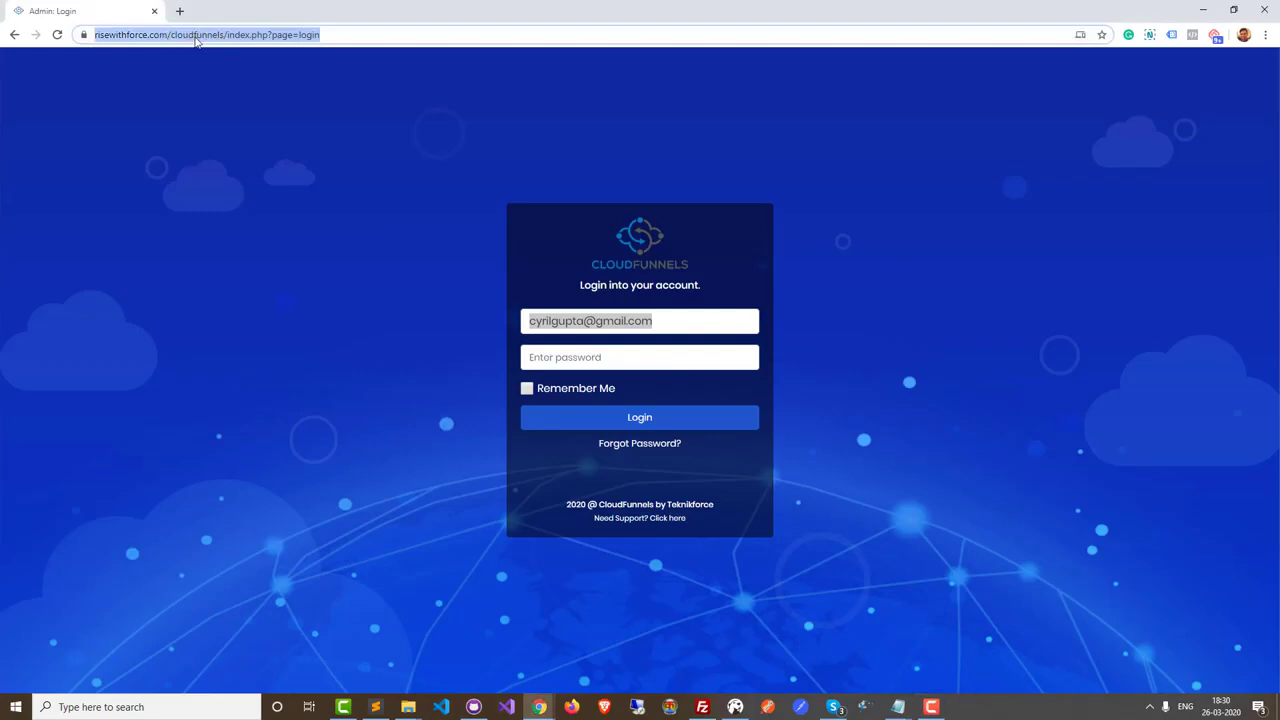
click(200, 38)
drag(259, 36, 478, 50)
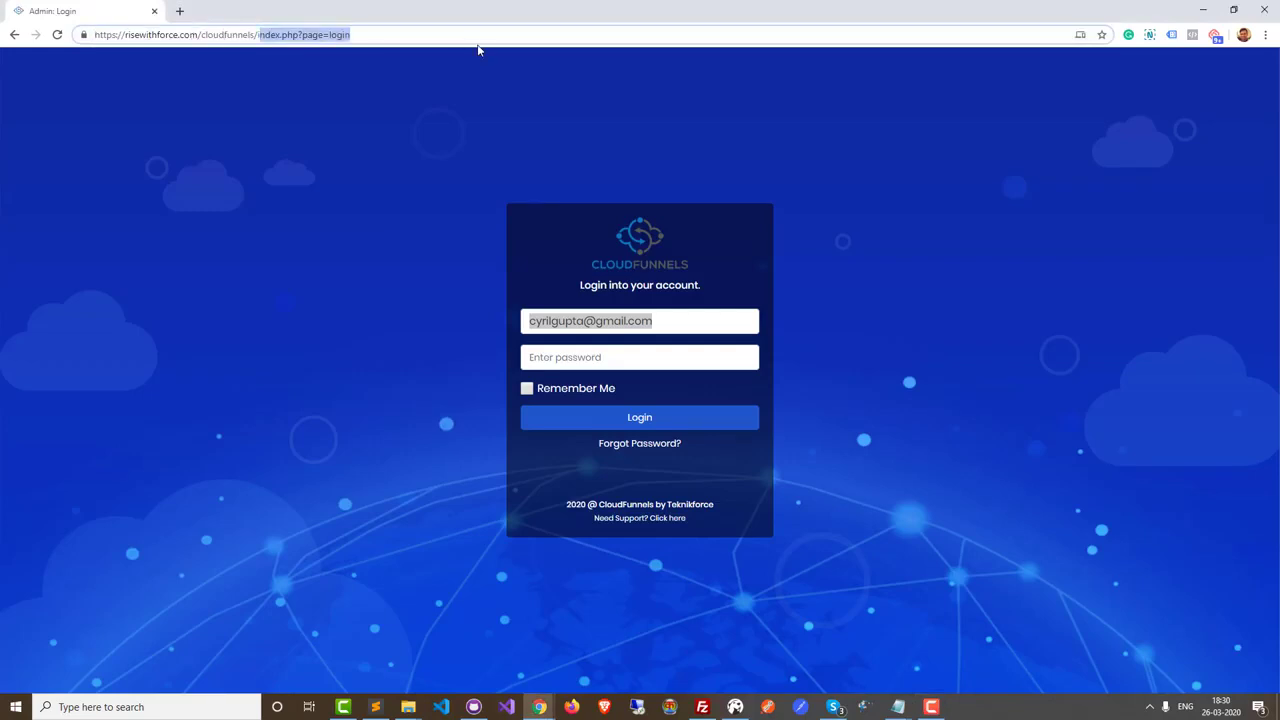
click(499, 263)
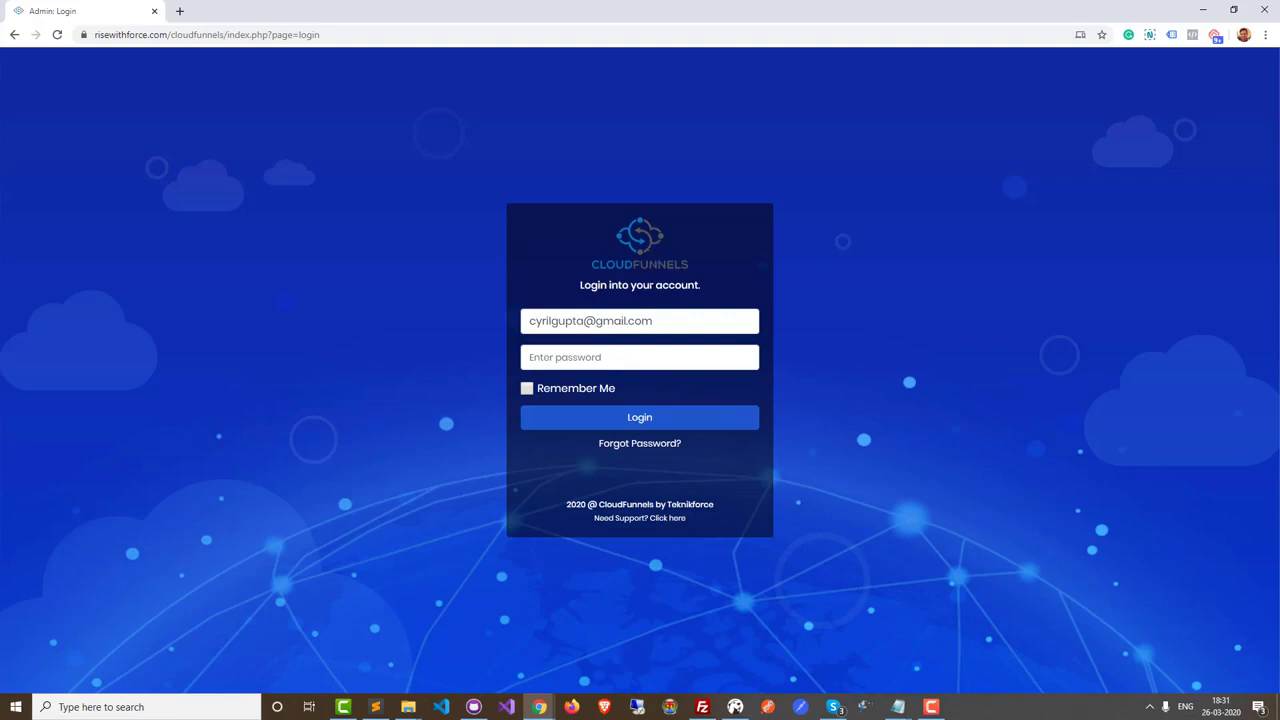
Enter the account password and log in to the admin account
click(643, 349)
text(•••••)
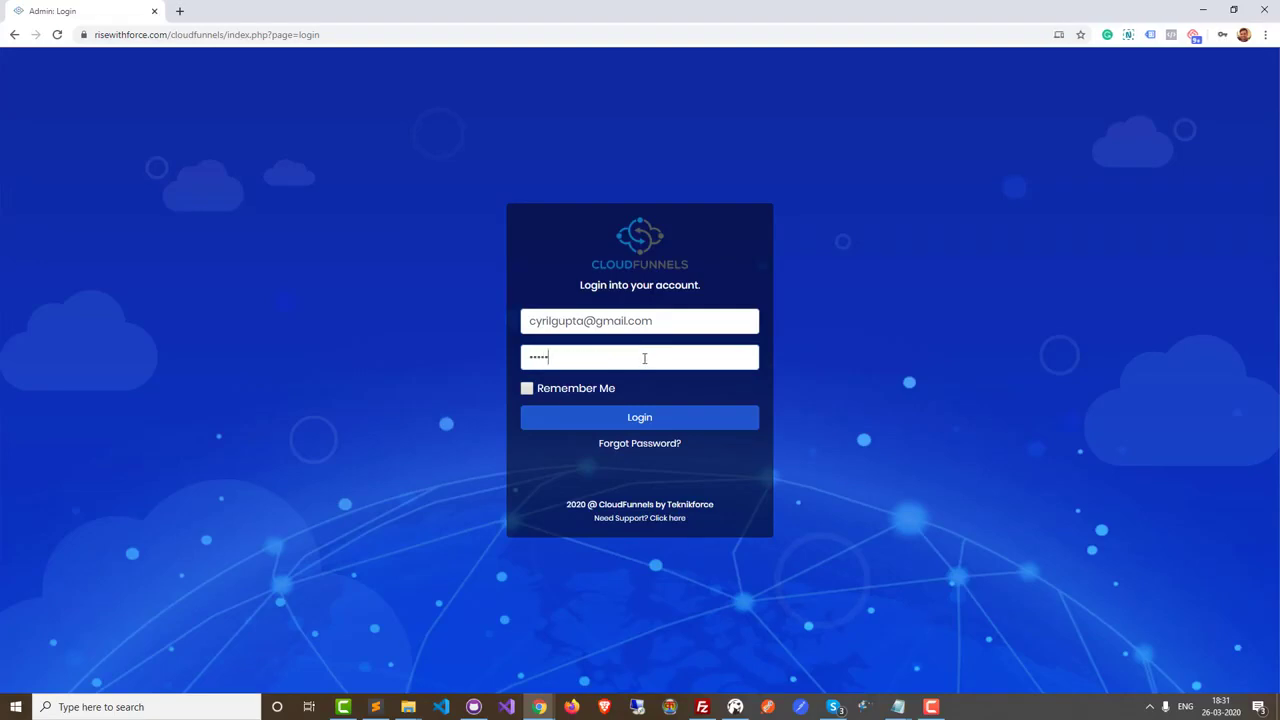
key(ctrl+a)
text(•••••••••••••••)
key(Return)
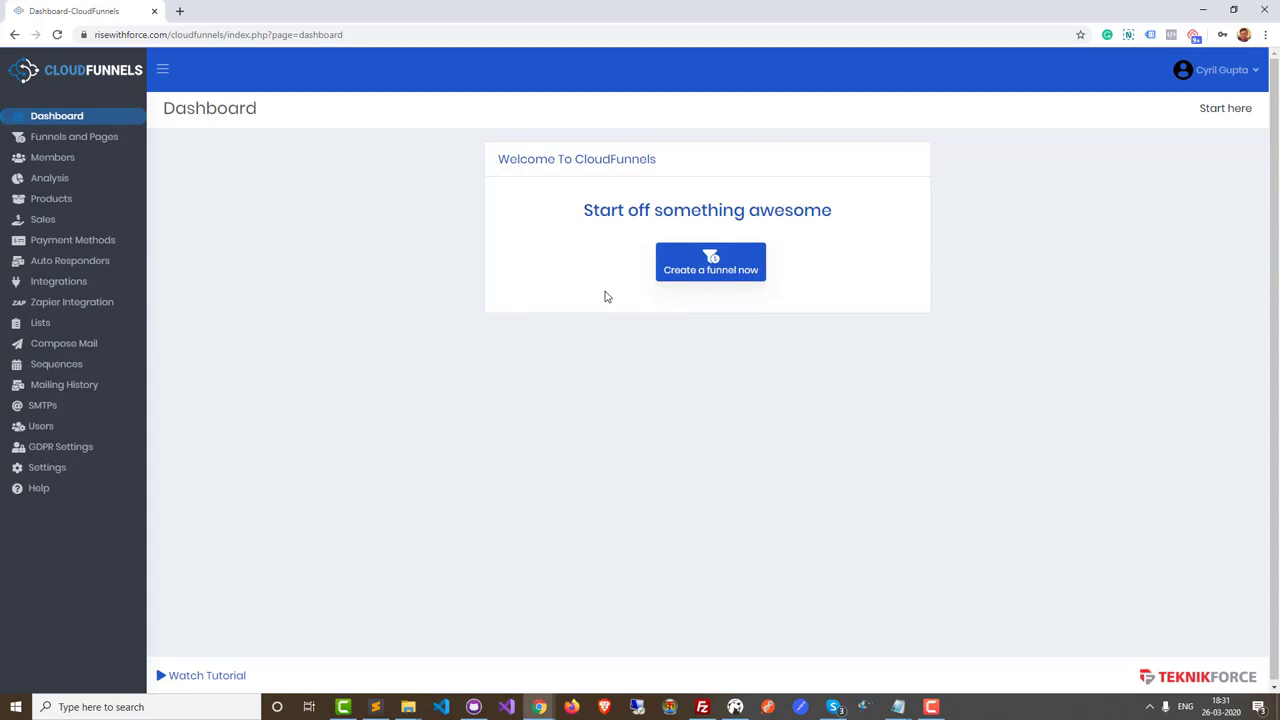
Create a new funnel named "My Test Funnel" with the funnel type Sales
click(680, 276)
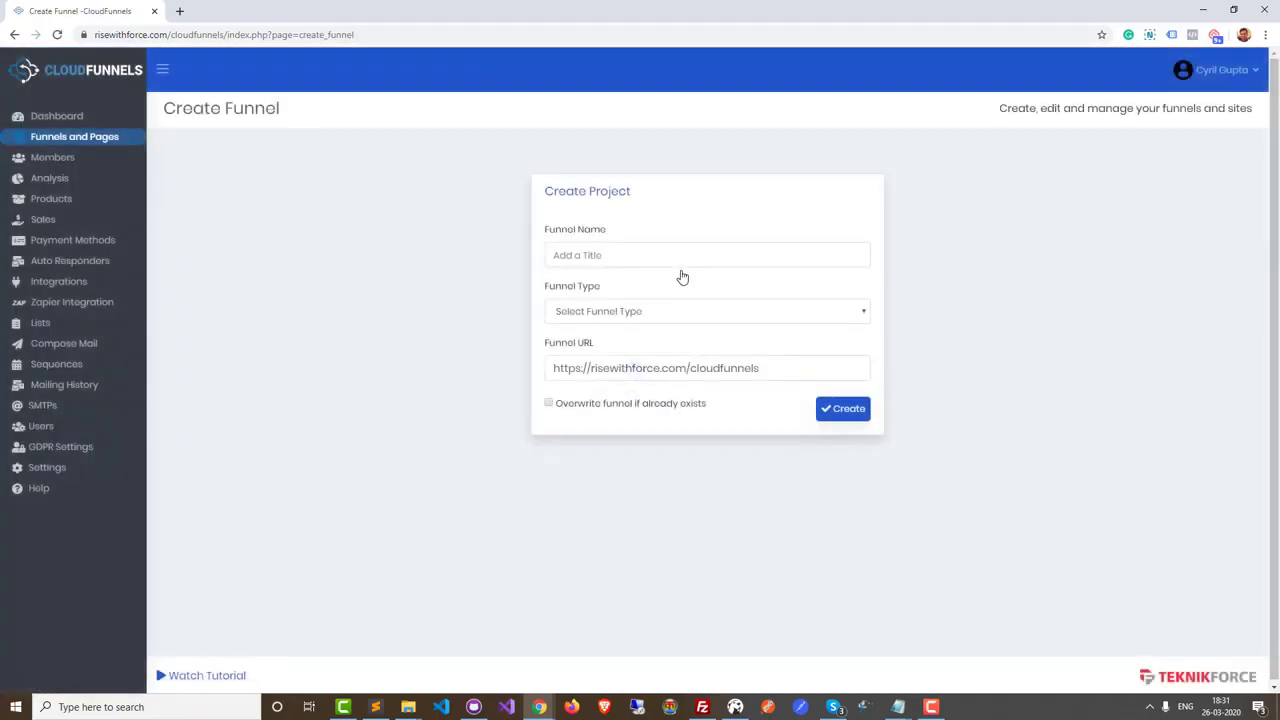
click(689, 260)
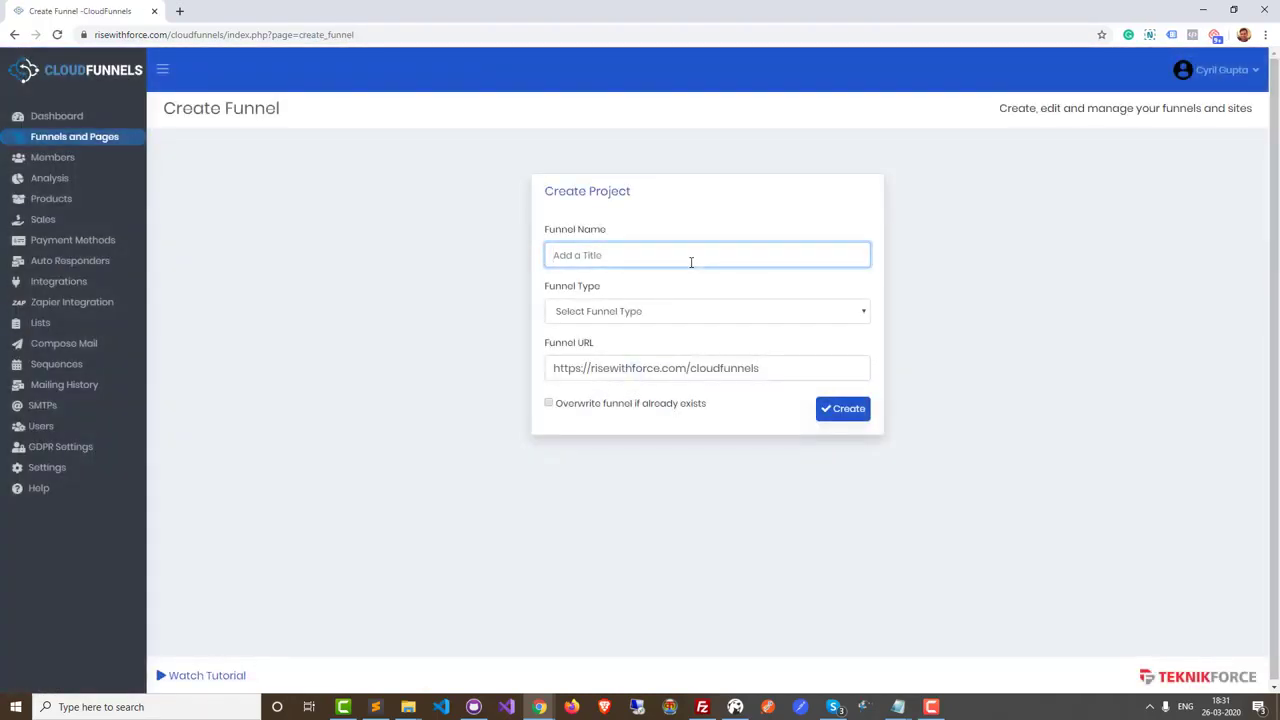
text(My Test Funnel)
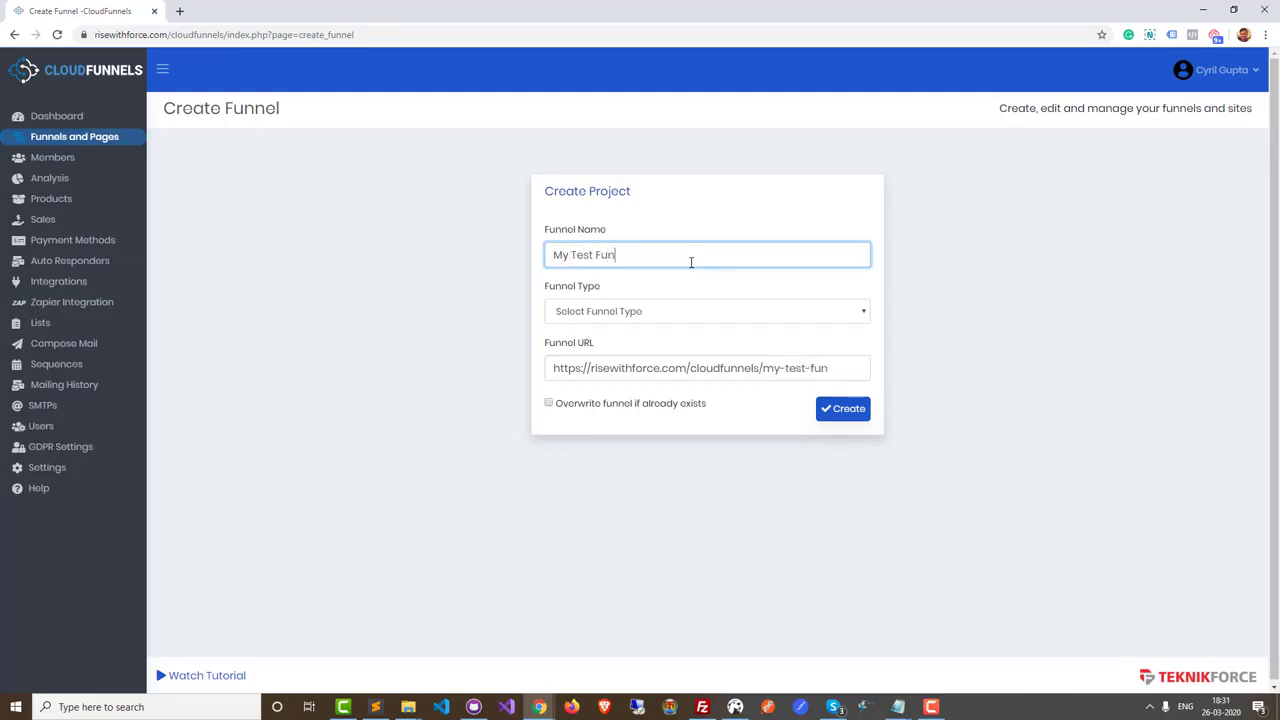
click(705, 318)
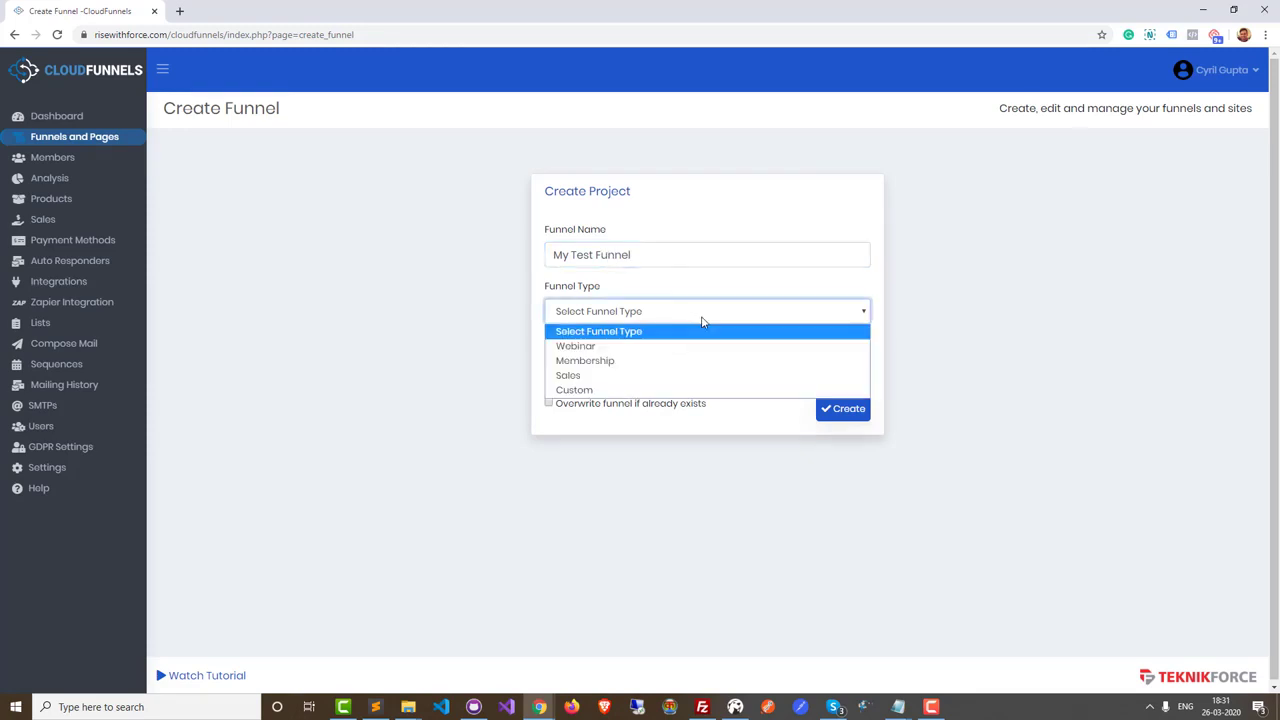
click(667, 376)
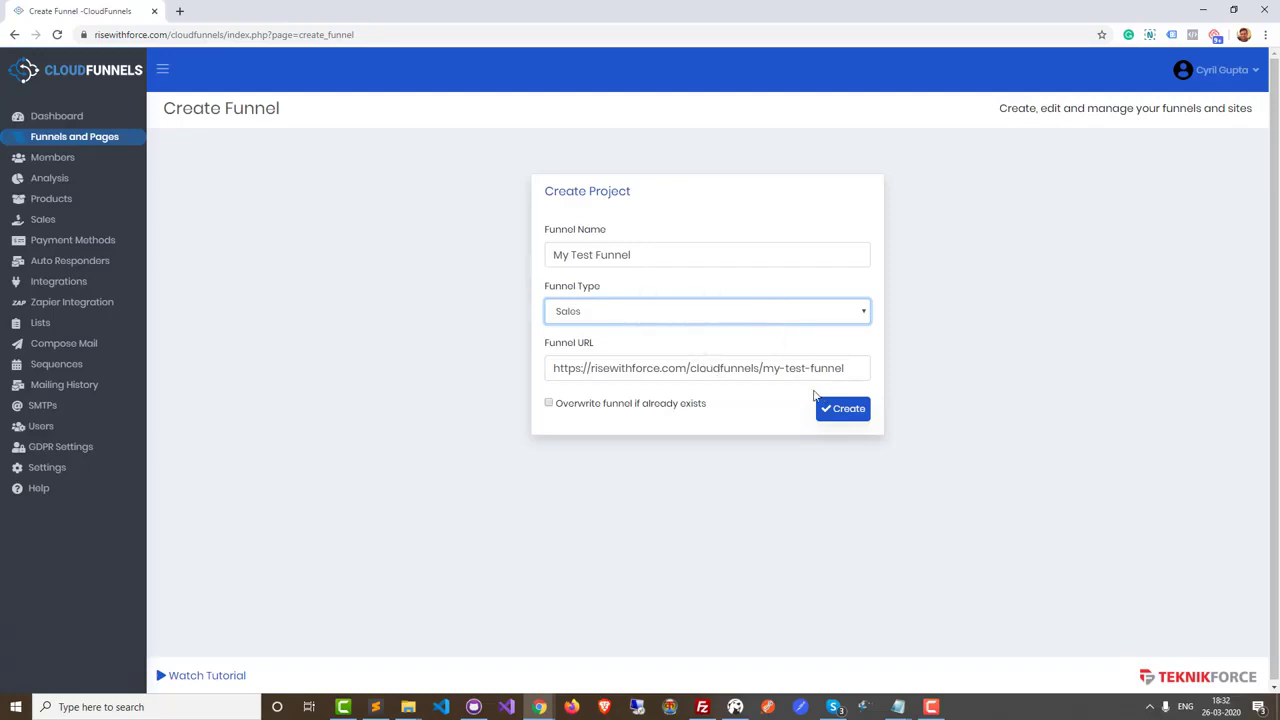
drag(669, 263, 508, 273)
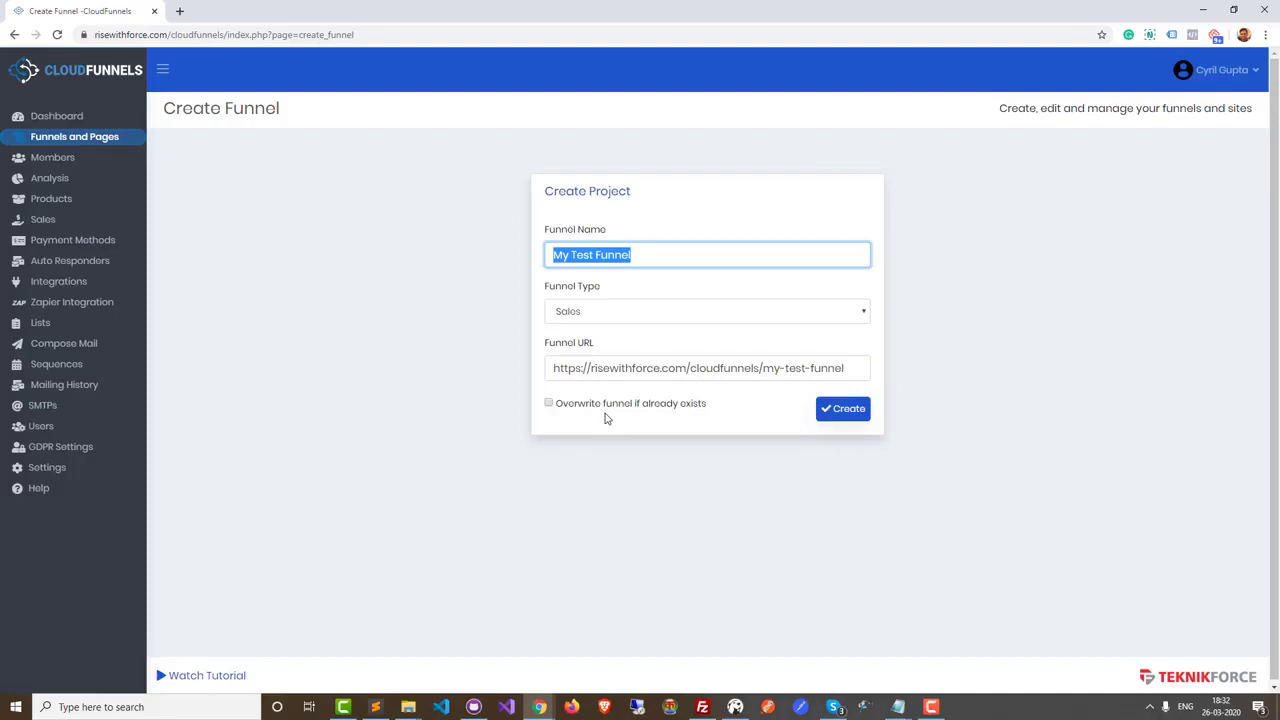
click(856, 412)
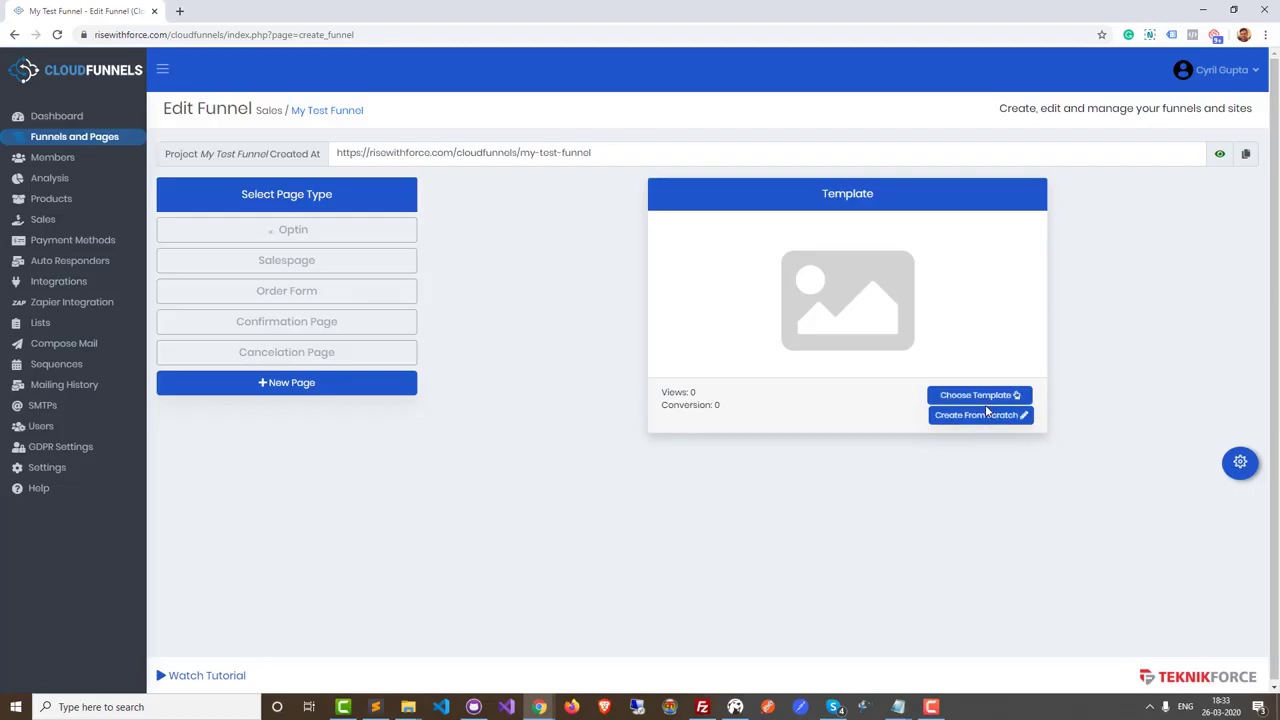
Browse the Optin page templates and apply the Optin-4 template to the funnel's Optin page
click(990, 403)
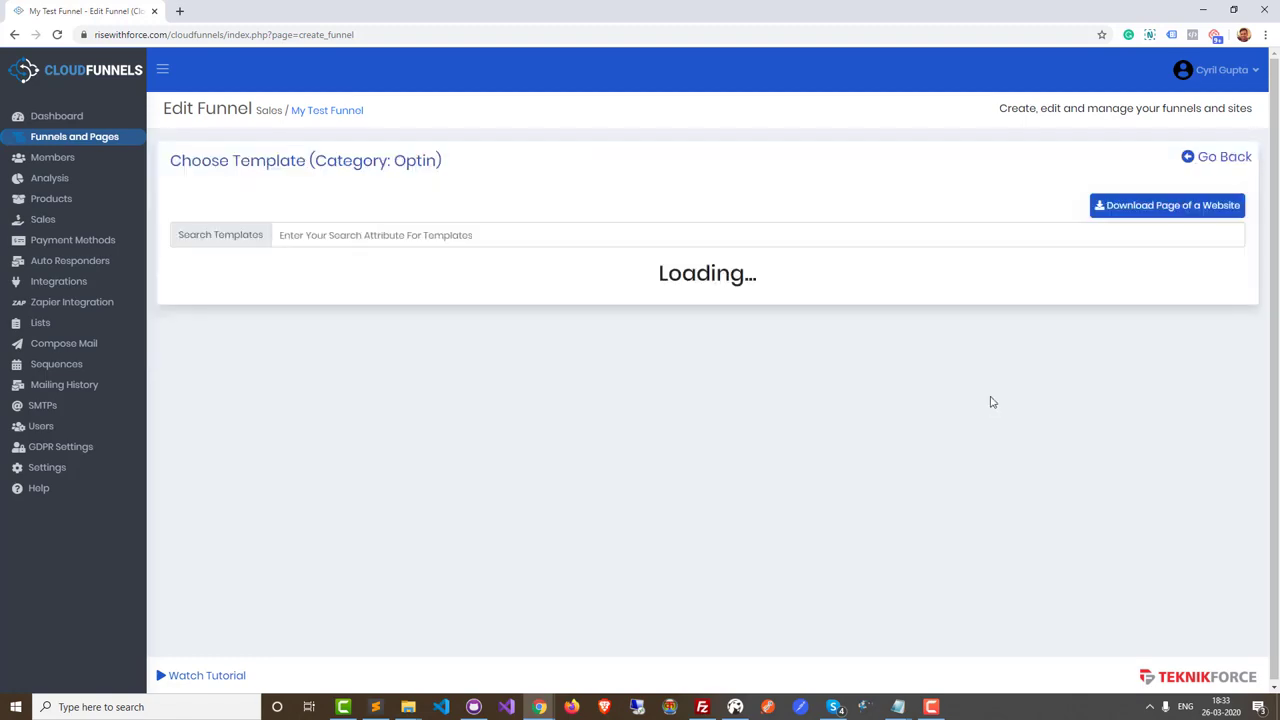
scroll(676, 480, down, 3)
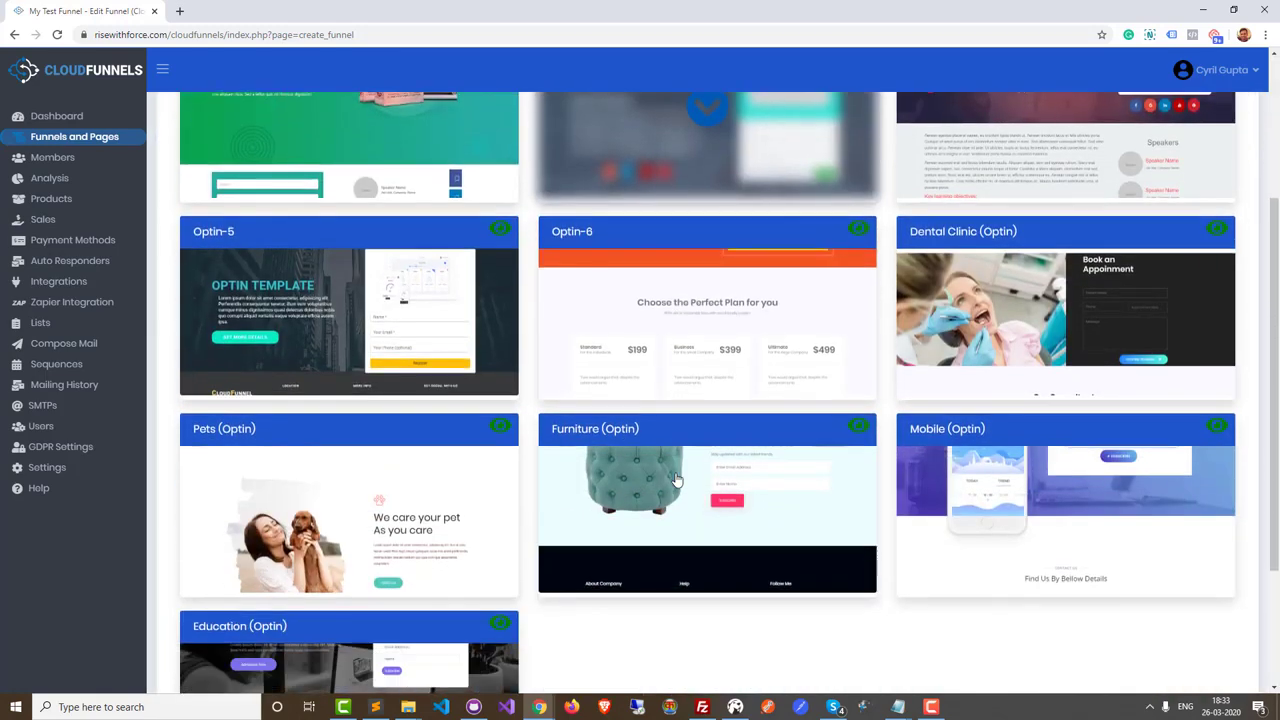
scroll(676, 480, down, 2)
scroll(676, 480, up, 2)
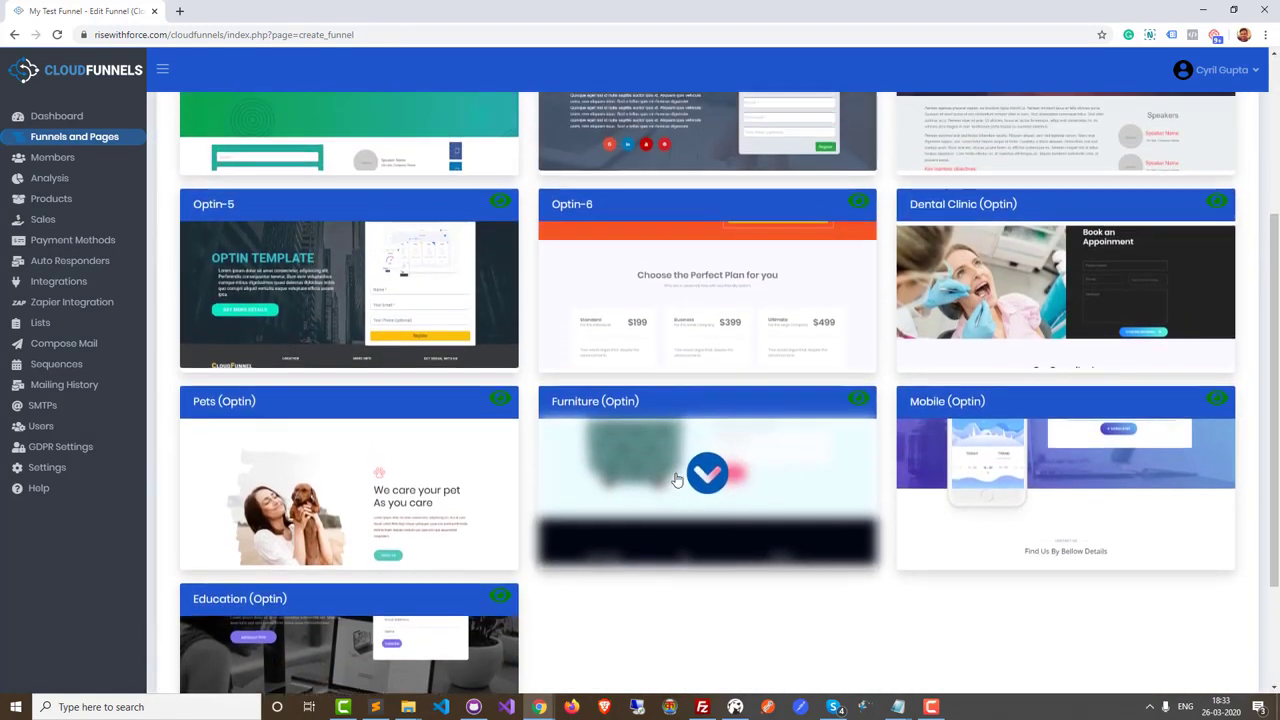
scroll(676, 480, up, 2)
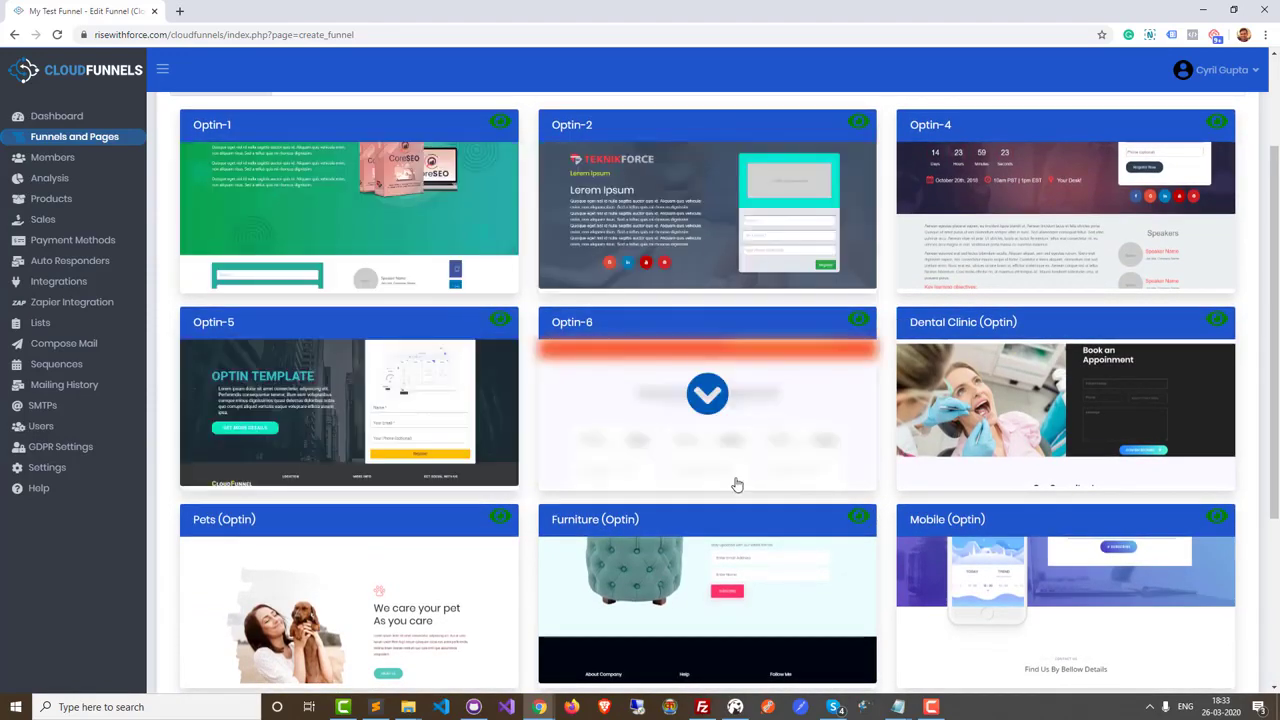
scroll(736, 485, down, 2)
scroll(736, 485, up, 2)
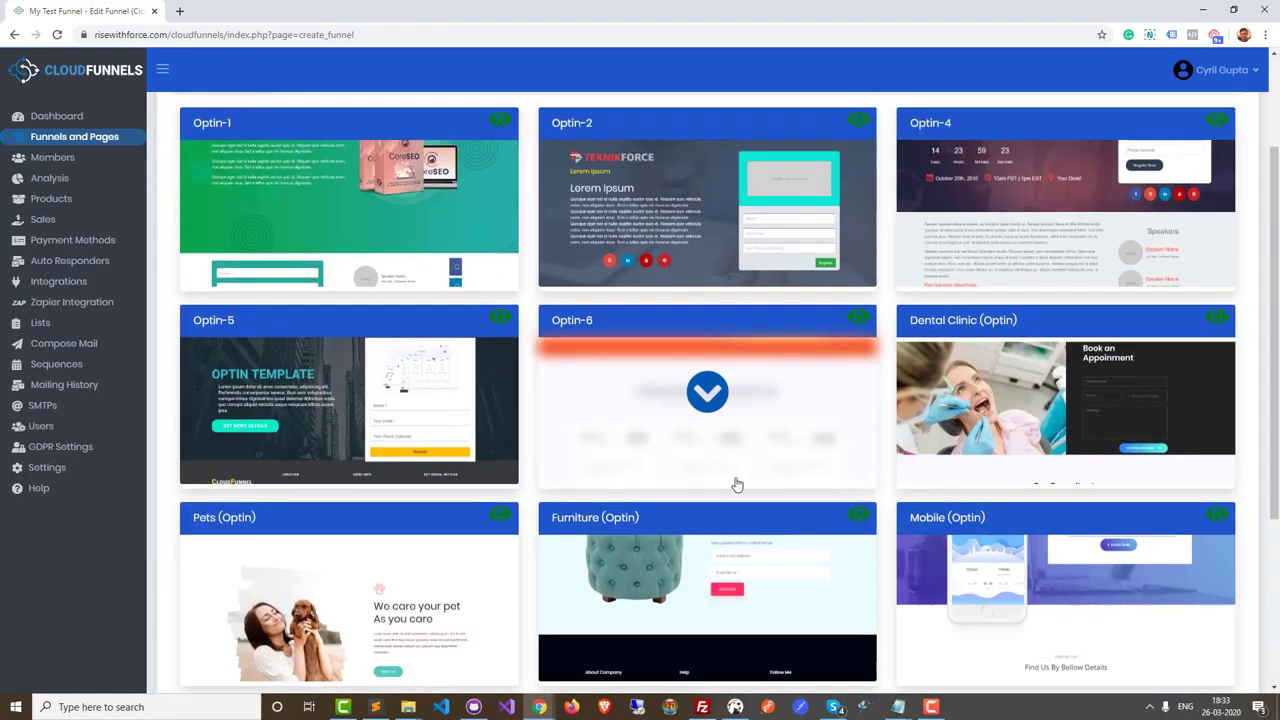
scroll(736, 485, down, 1)
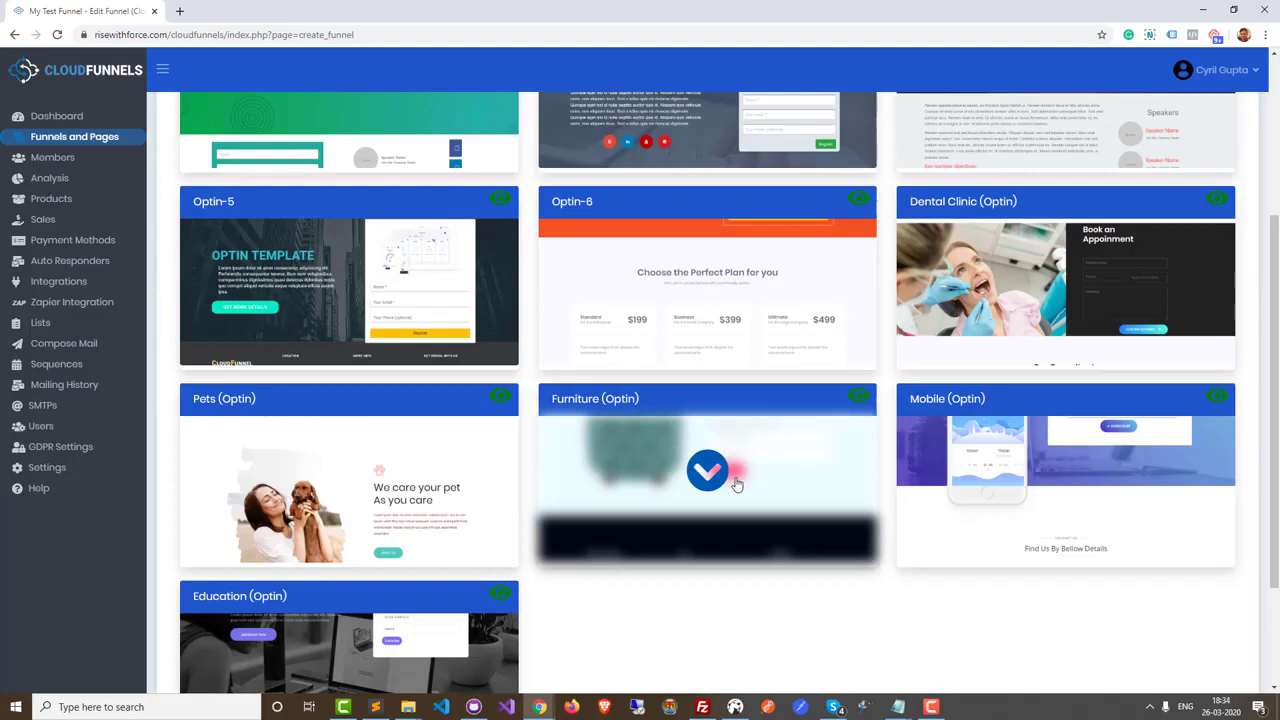
scroll(737, 484, down, 3)
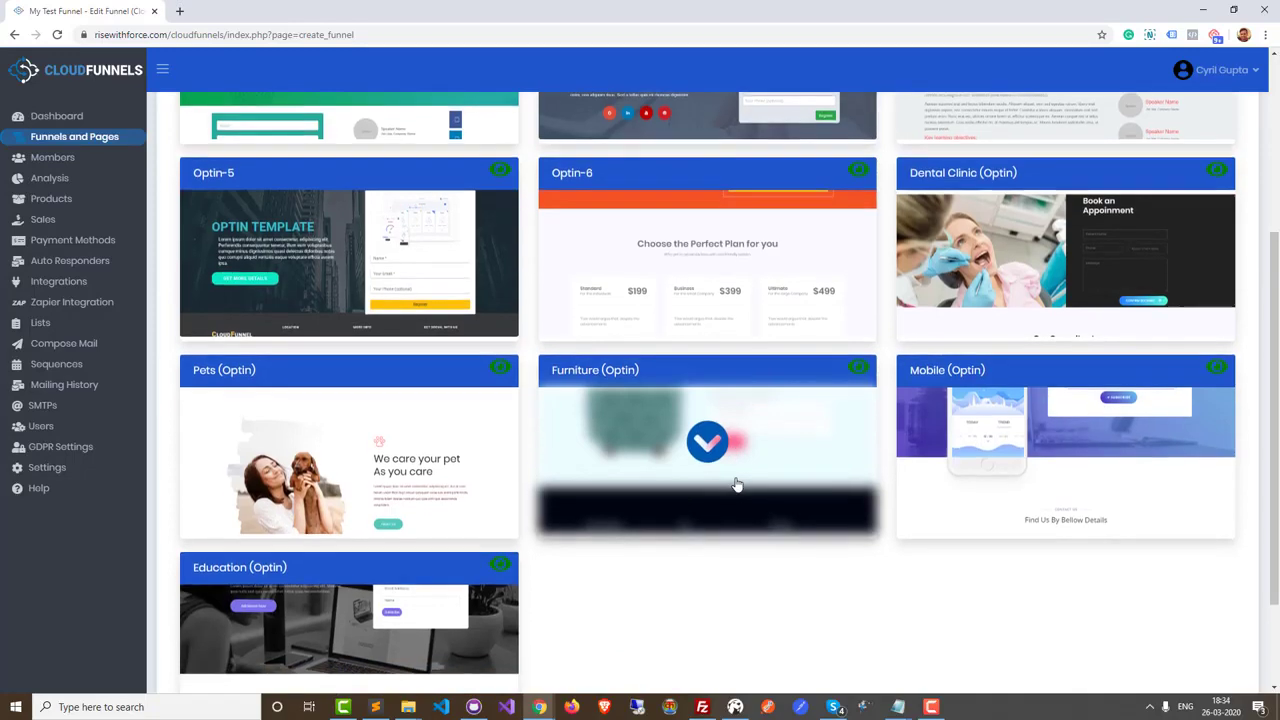
scroll(737, 483, up, 10)
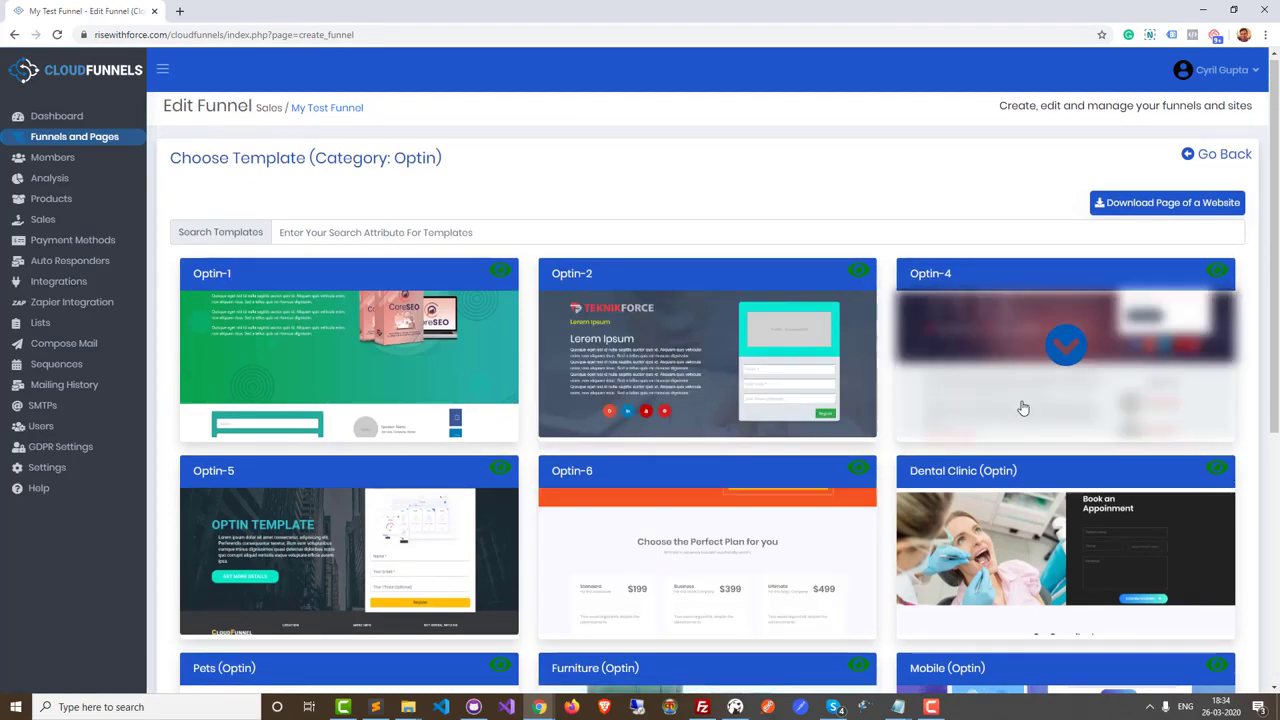
click(1068, 347)
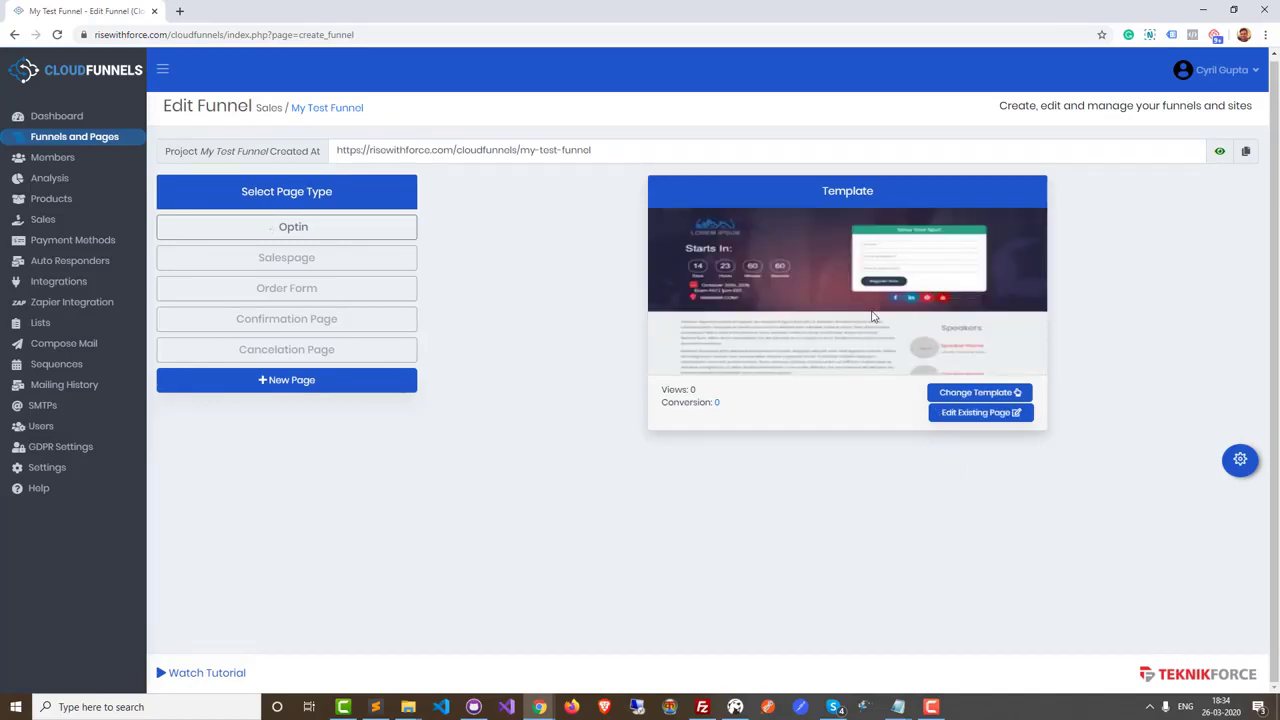
Open the existing Optin page in a maximized editor and change the "Starts In:" heading to "Sign up before the offer goes"
click(972, 421)
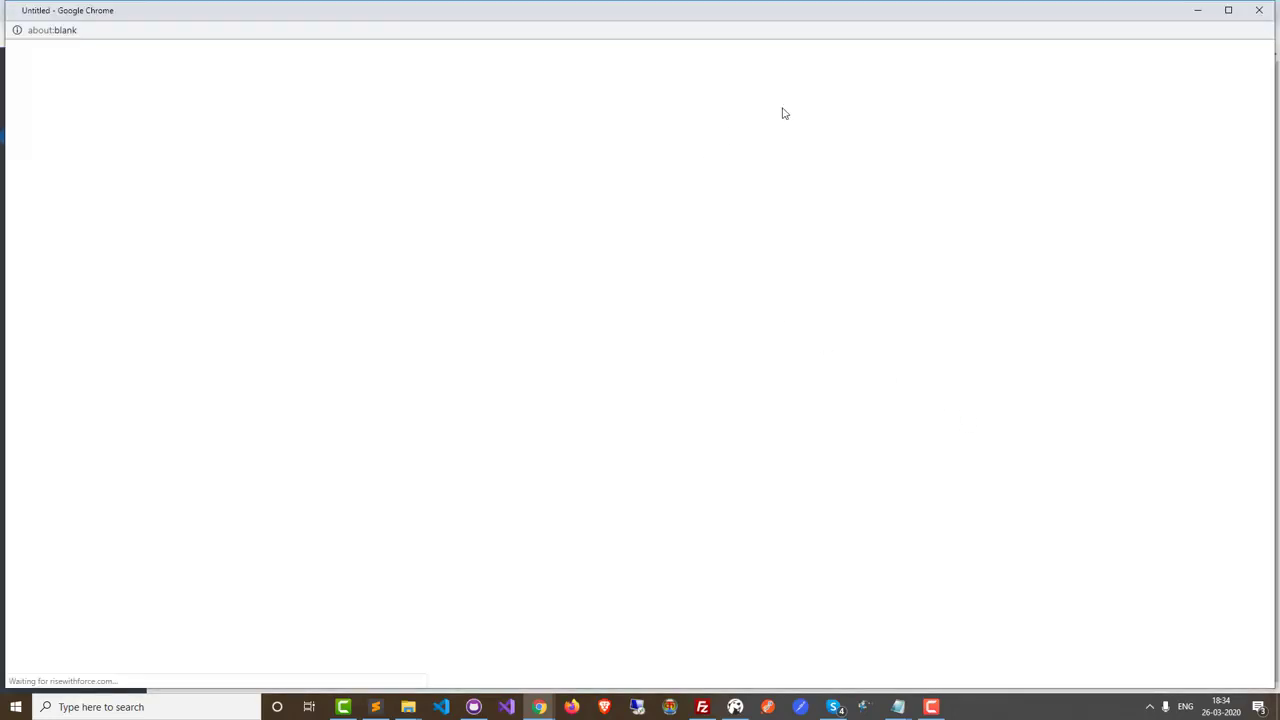
click(1228, 10)
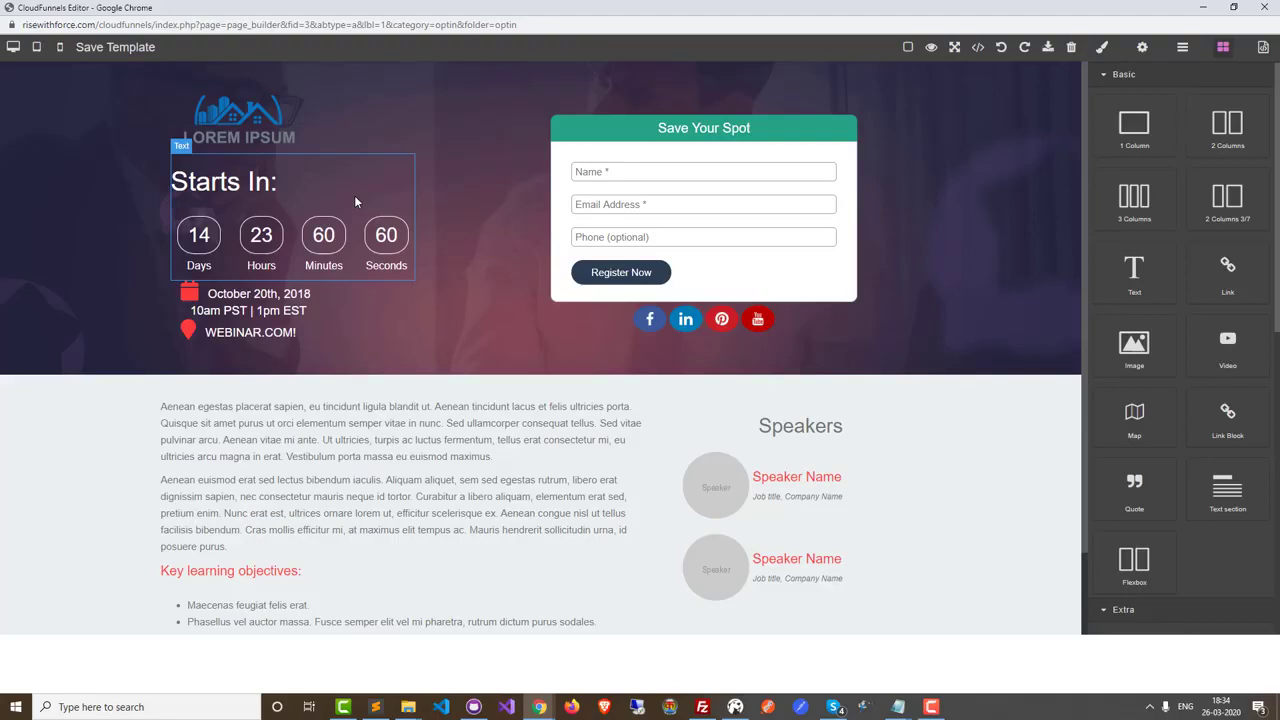
click(268, 186)
double_click(265, 186)
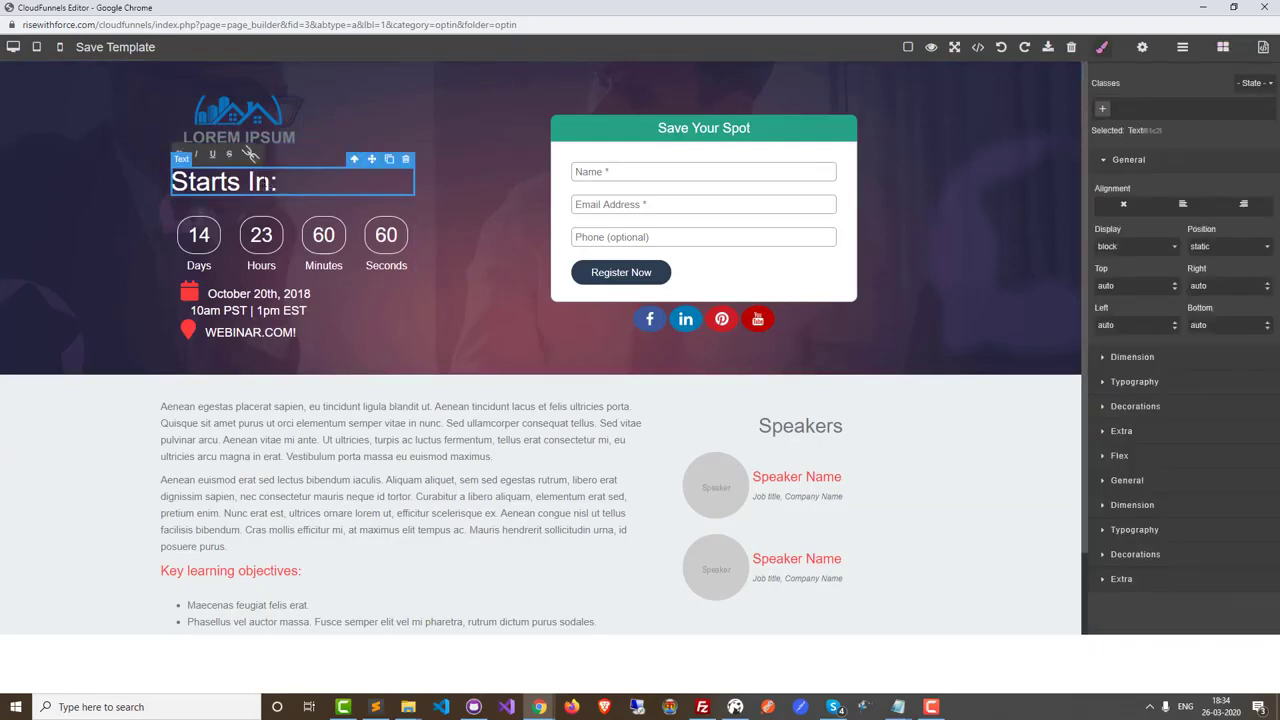
key(ctrl+a)
text(Sign hp)
key(BackSpace)
key(BackSpace)
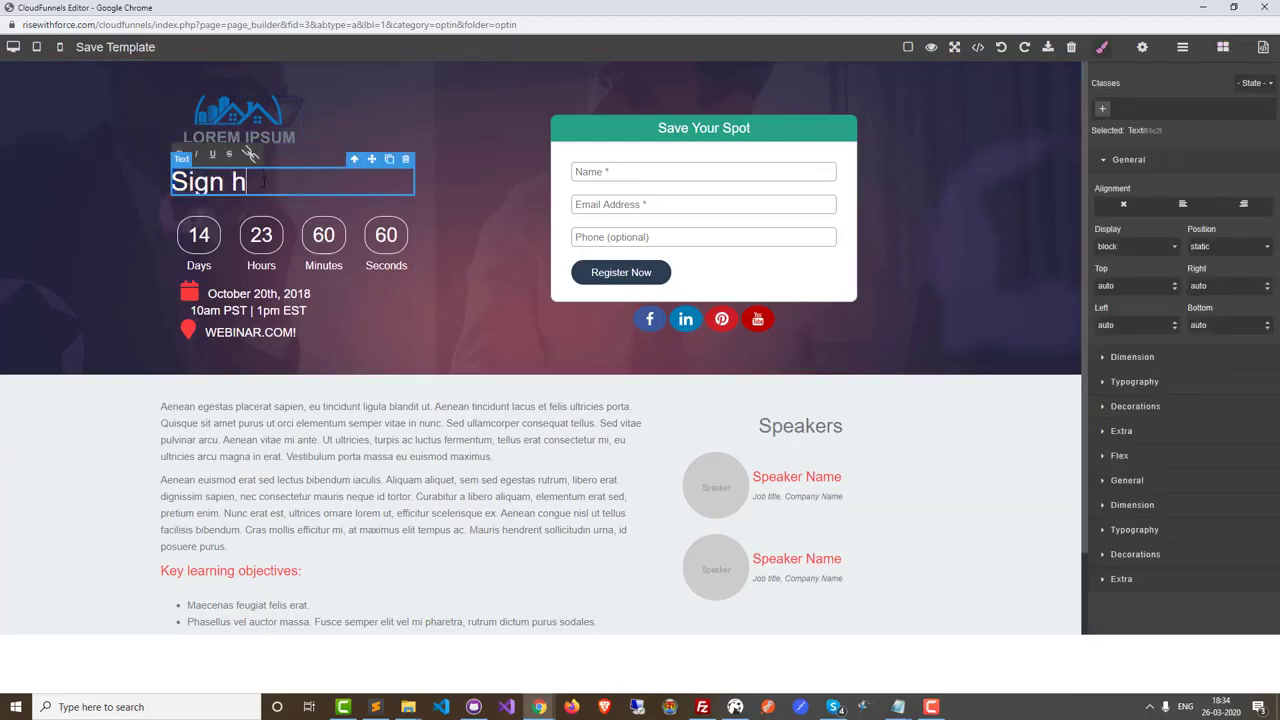
text(up befor eyou lose)
key(BackSpace)
key(BackSpace)
key(BackSpace)
key(BackSpace)
key(BackSpace)
key(BackSpace)
key(BackSpace)
key(BackSpace)
key(BackSpace)
key(BackSpace)
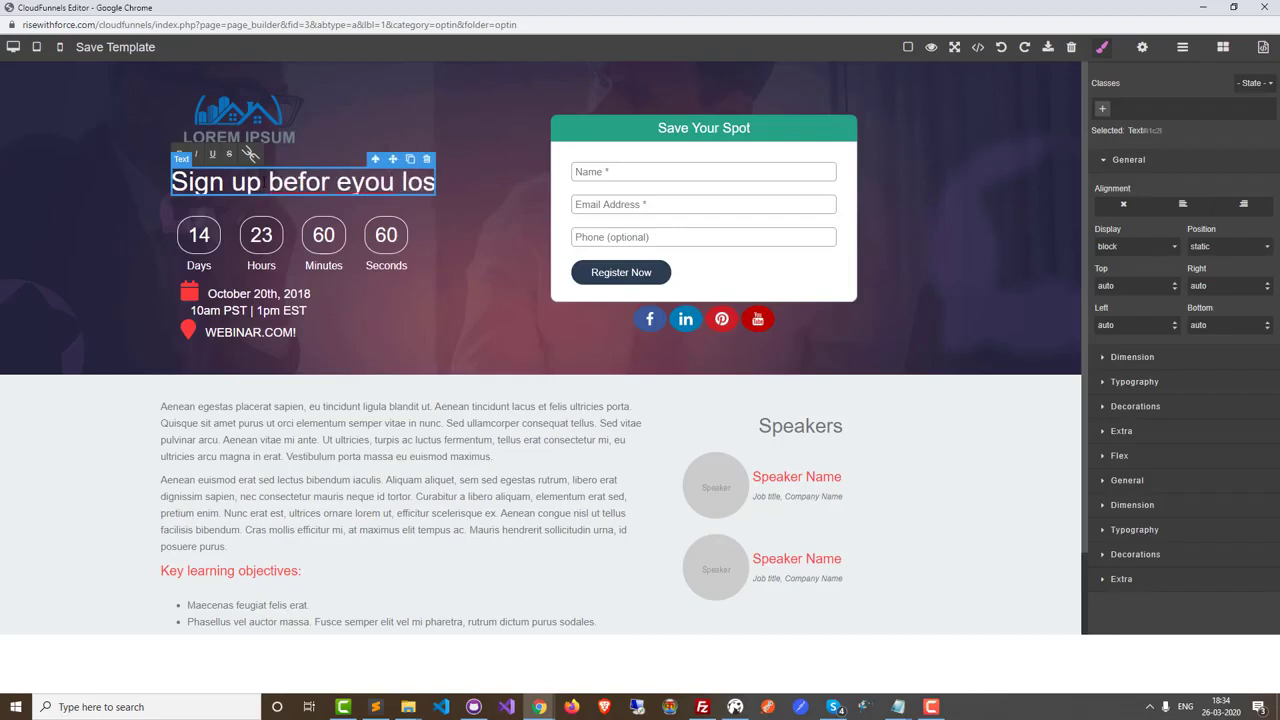
text(e the offers goe)
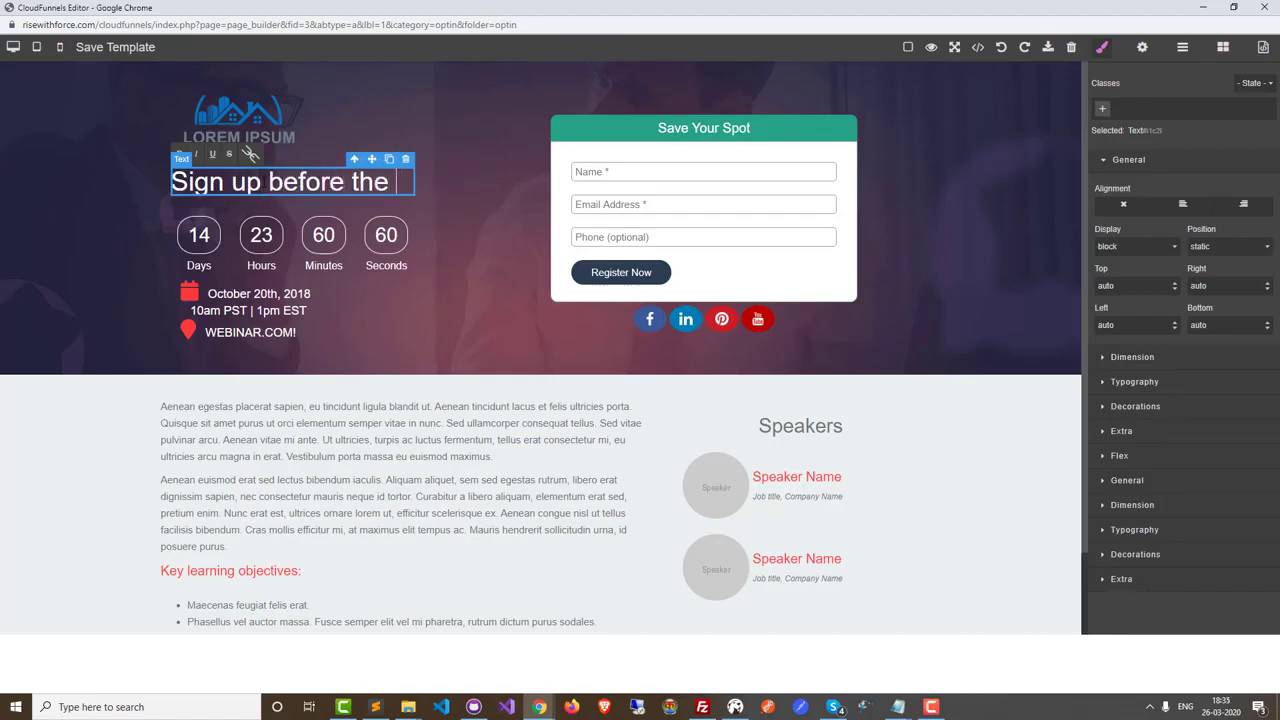
key(BackSpace)
key(BackSpace)
key(BackSpace)
key(BackSpace)
key(BackSpace)
text(goes)
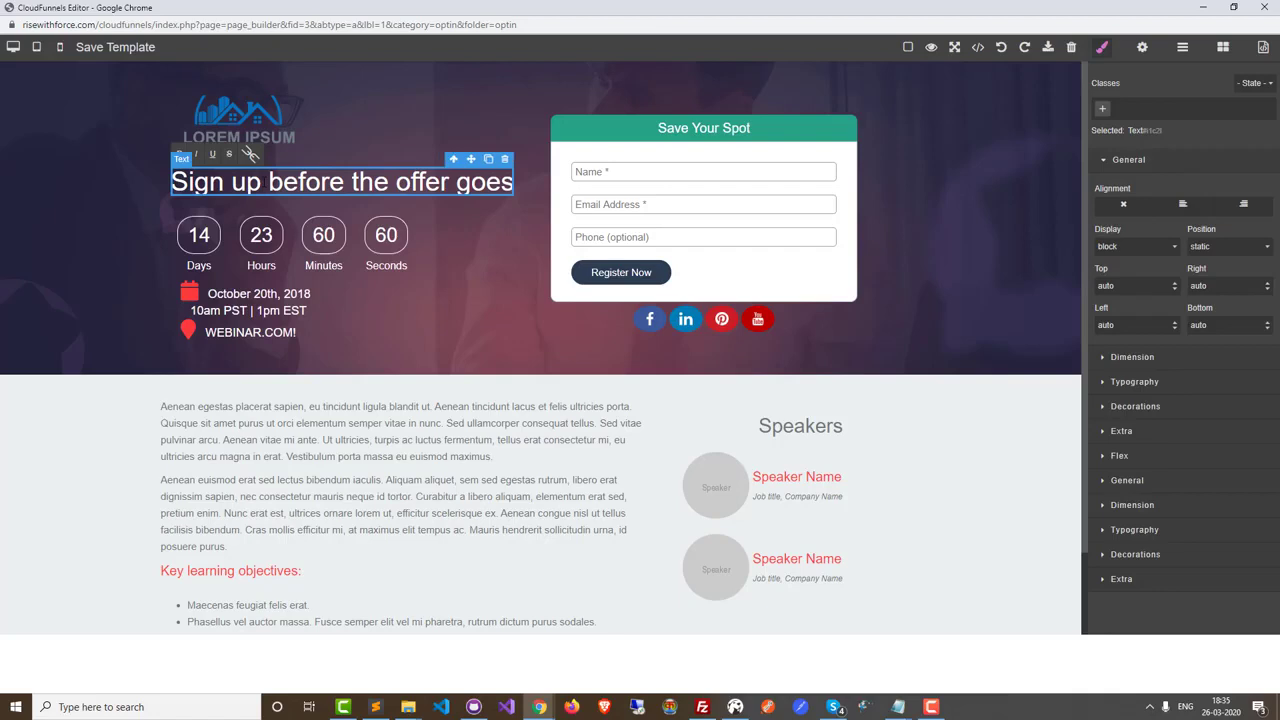
click(456, 304)
click(428, 379)
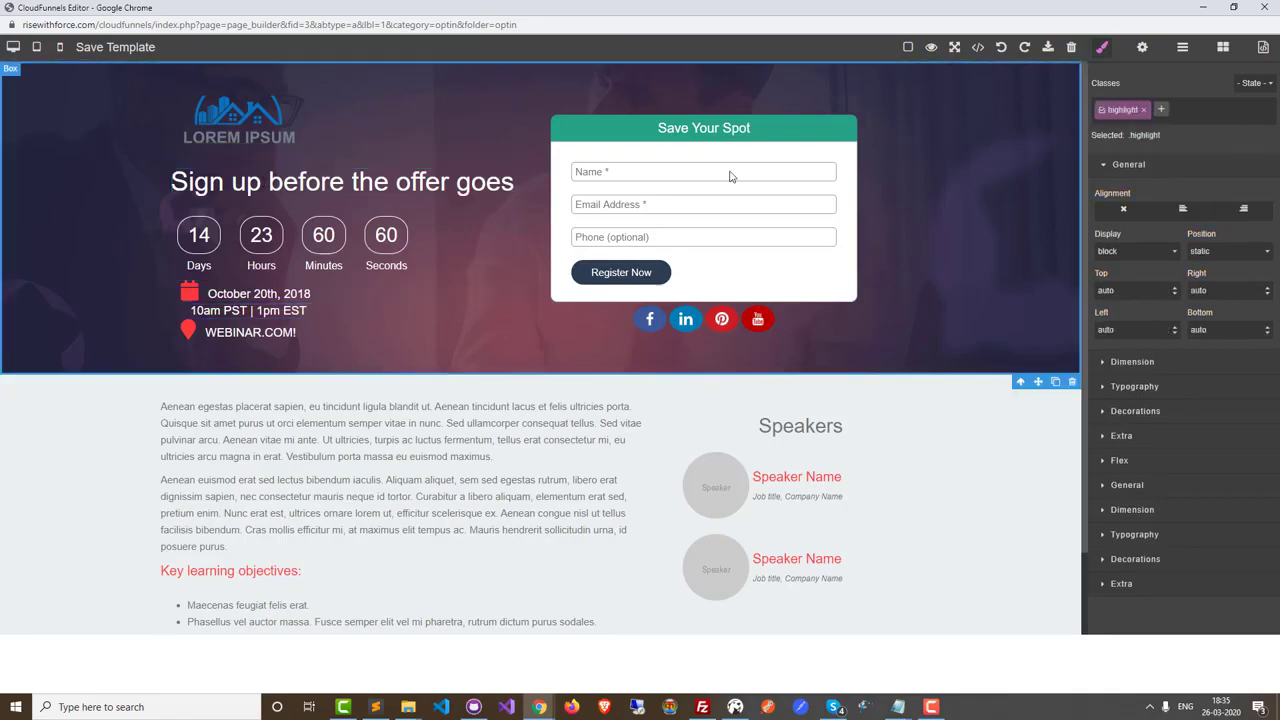
Replace the "Save Your Spot" header of the registration form with "Sign up here"
click(731, 172)
double_click(748, 127)
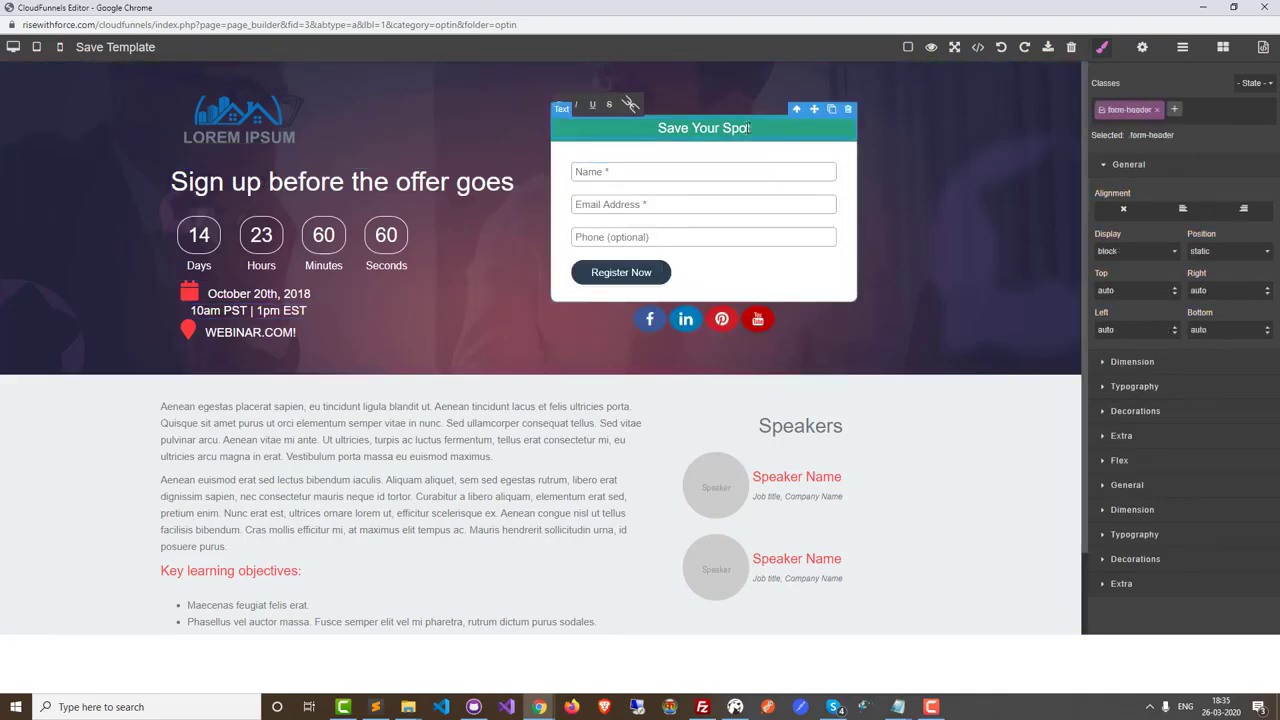
key(ctrl+a)
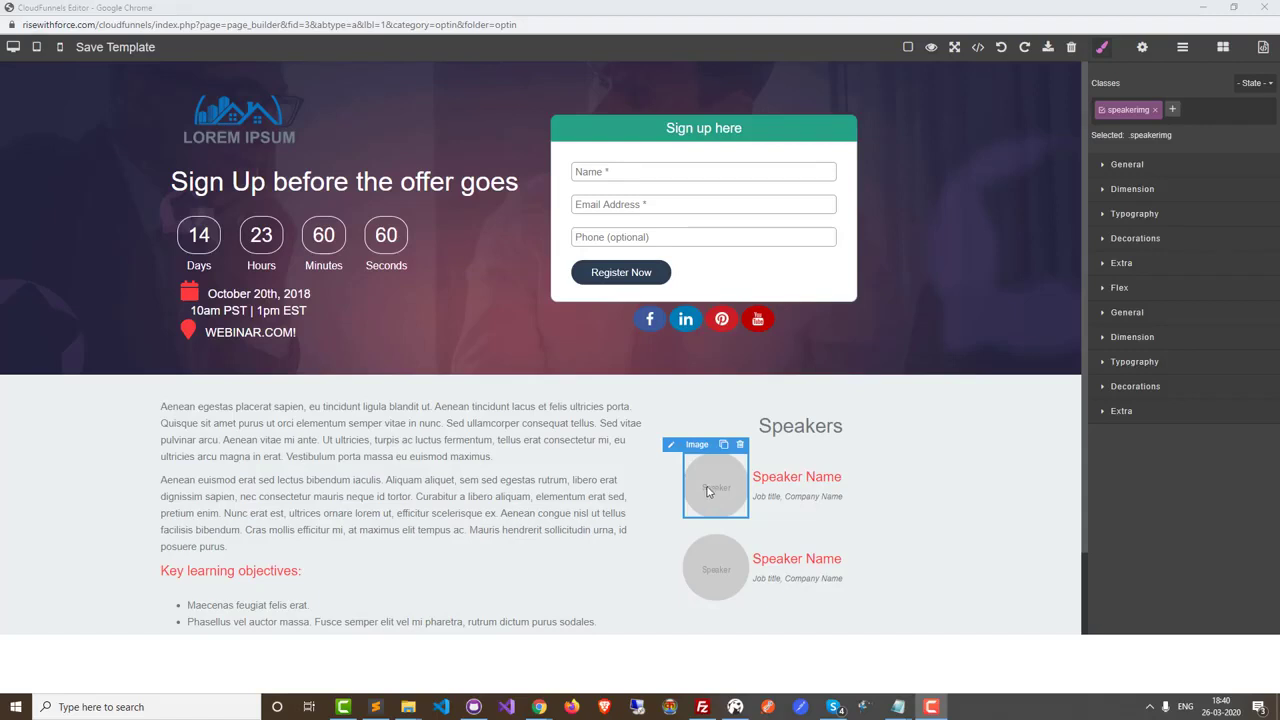
Replace the first speaker's placeholder image with the red-logo portrait uploaded from the Photographs\_Profile Pics folder on drive C
click(643, 500)
double_click(712, 498)
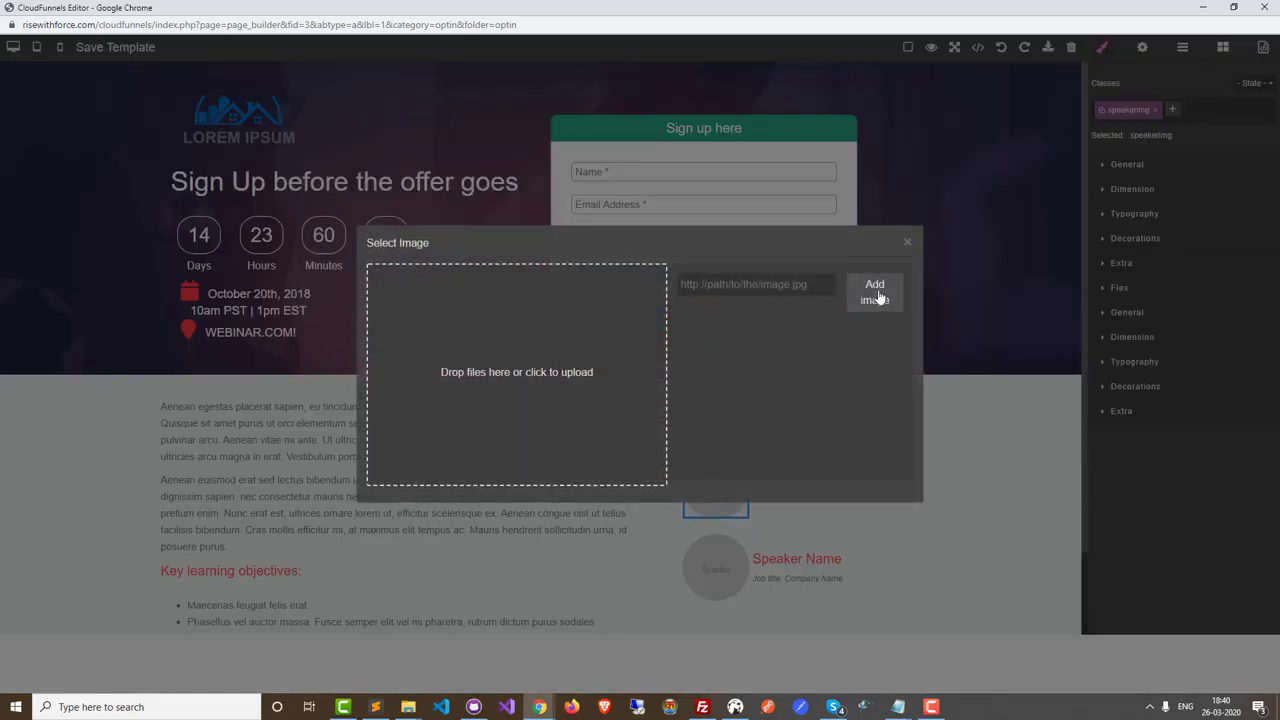
click(799, 293)
click(537, 374)
click(404, 398)
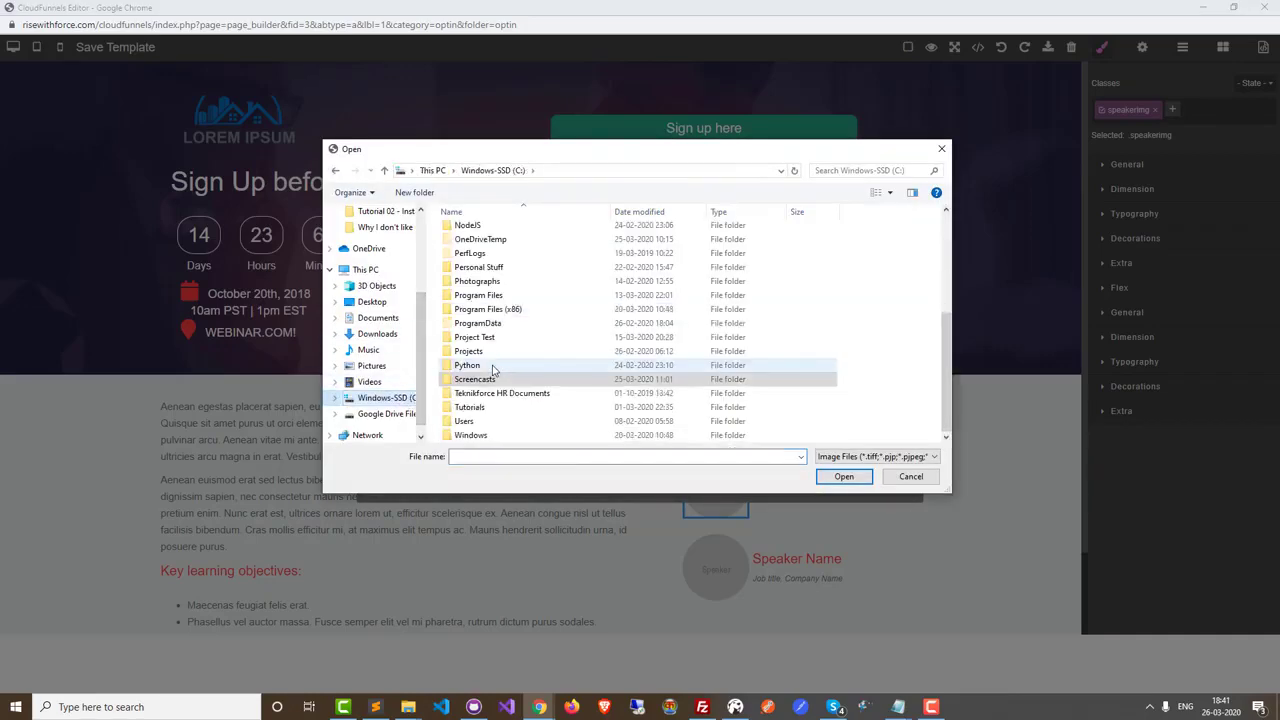
double_click(506, 281)
double_click(515, 259)
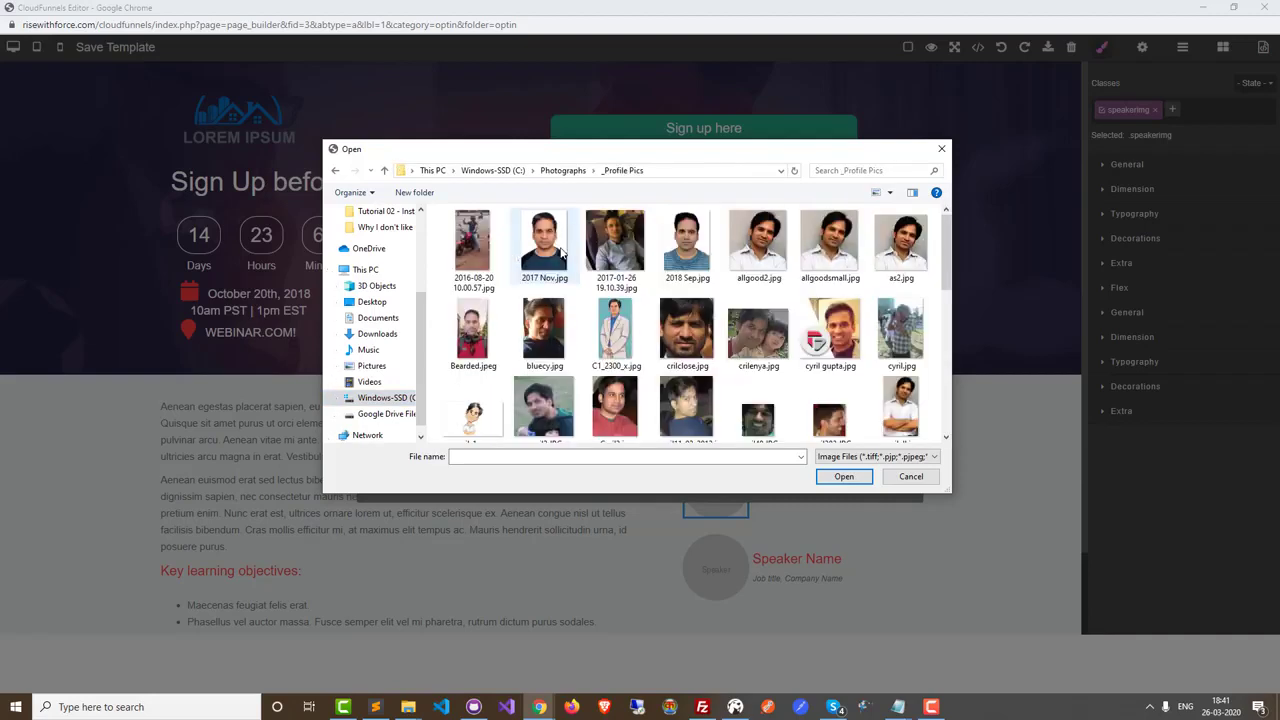
double_click(830, 330)
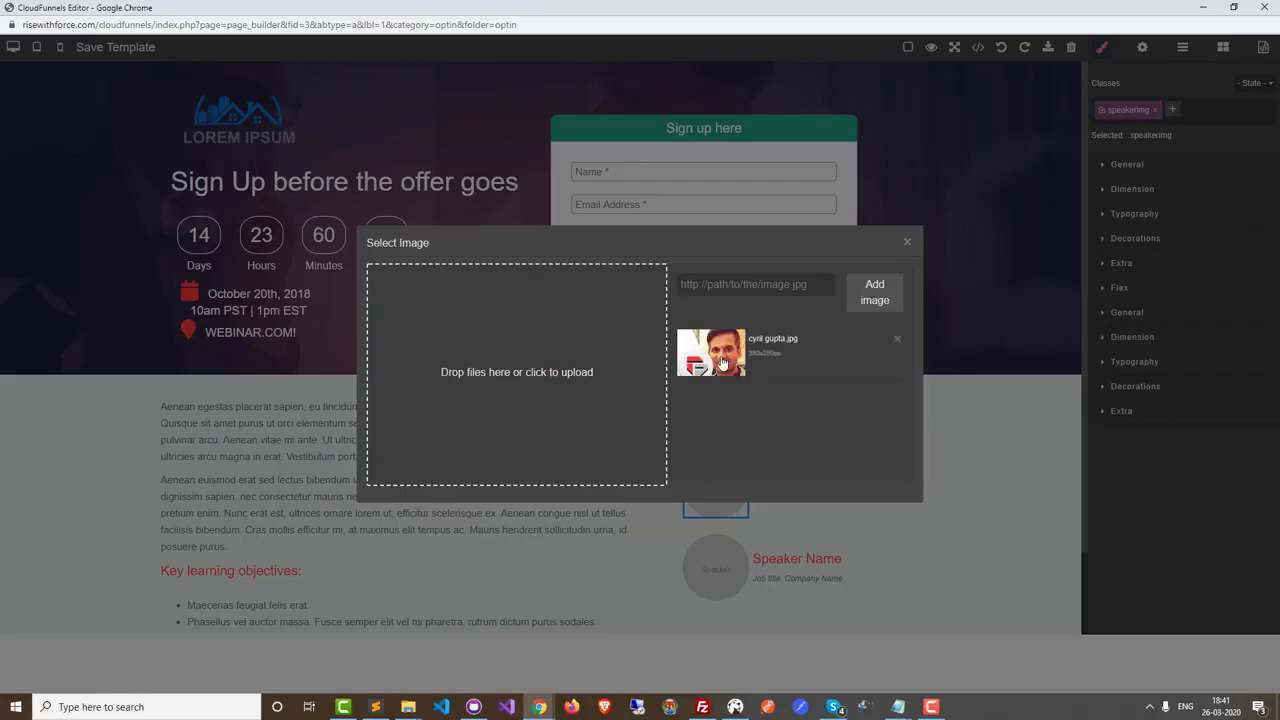
click(722, 362)
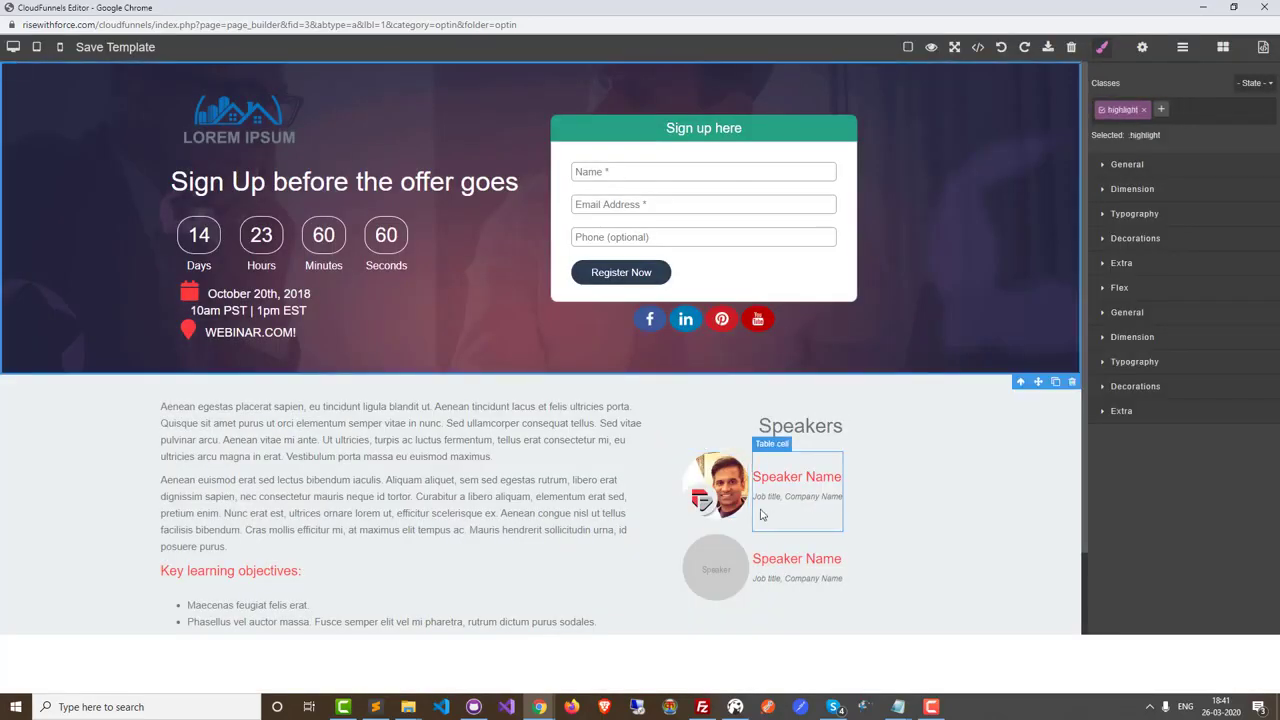
click(825, 515)
click(817, 446)
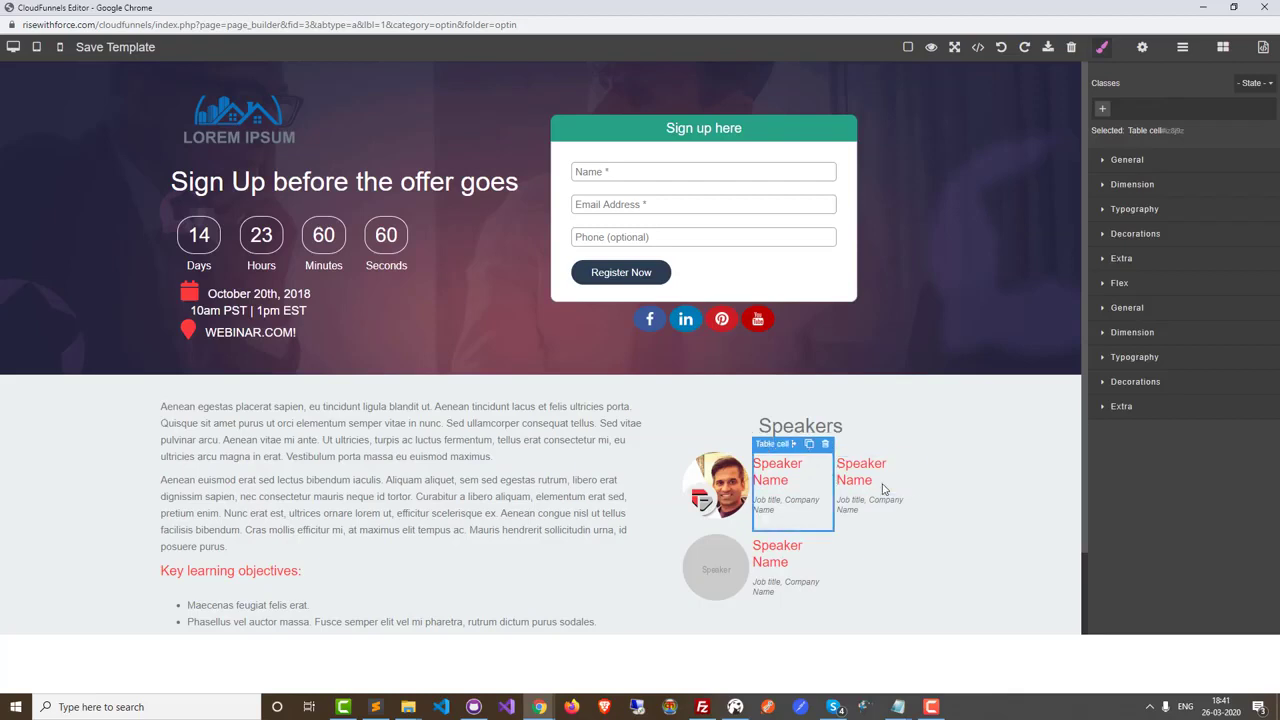
click(842, 492)
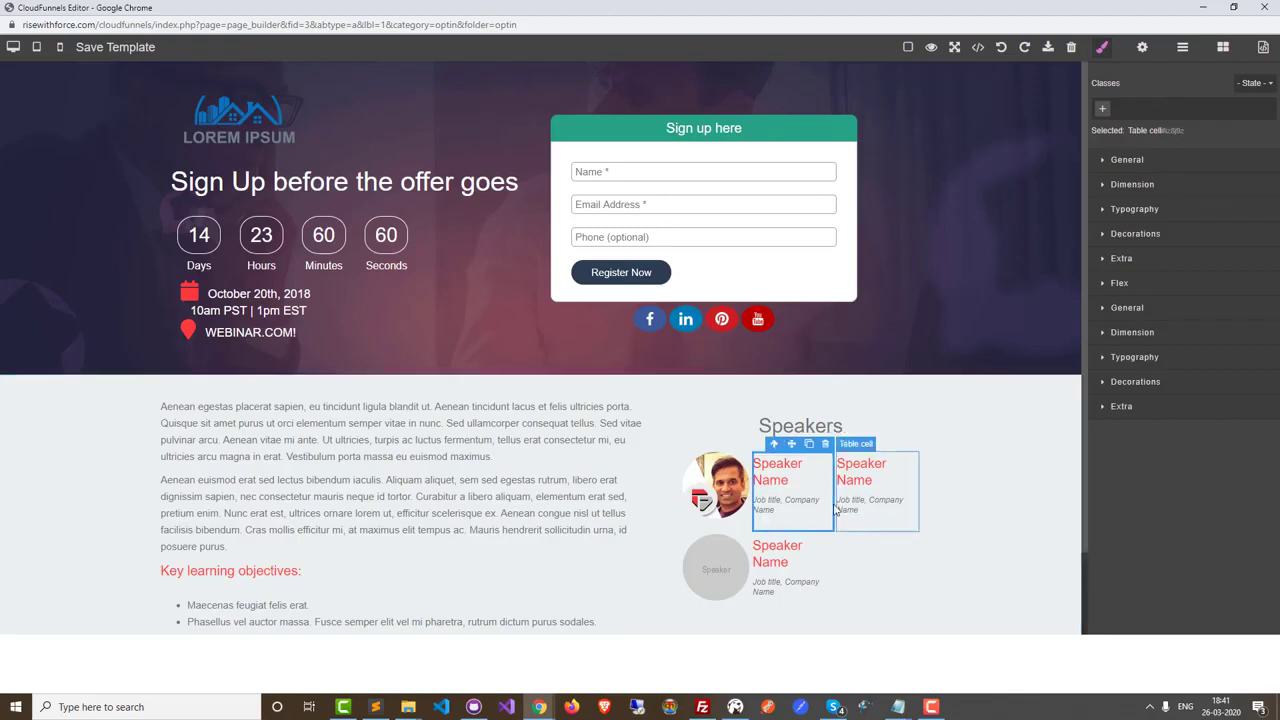
click(1000, 52)
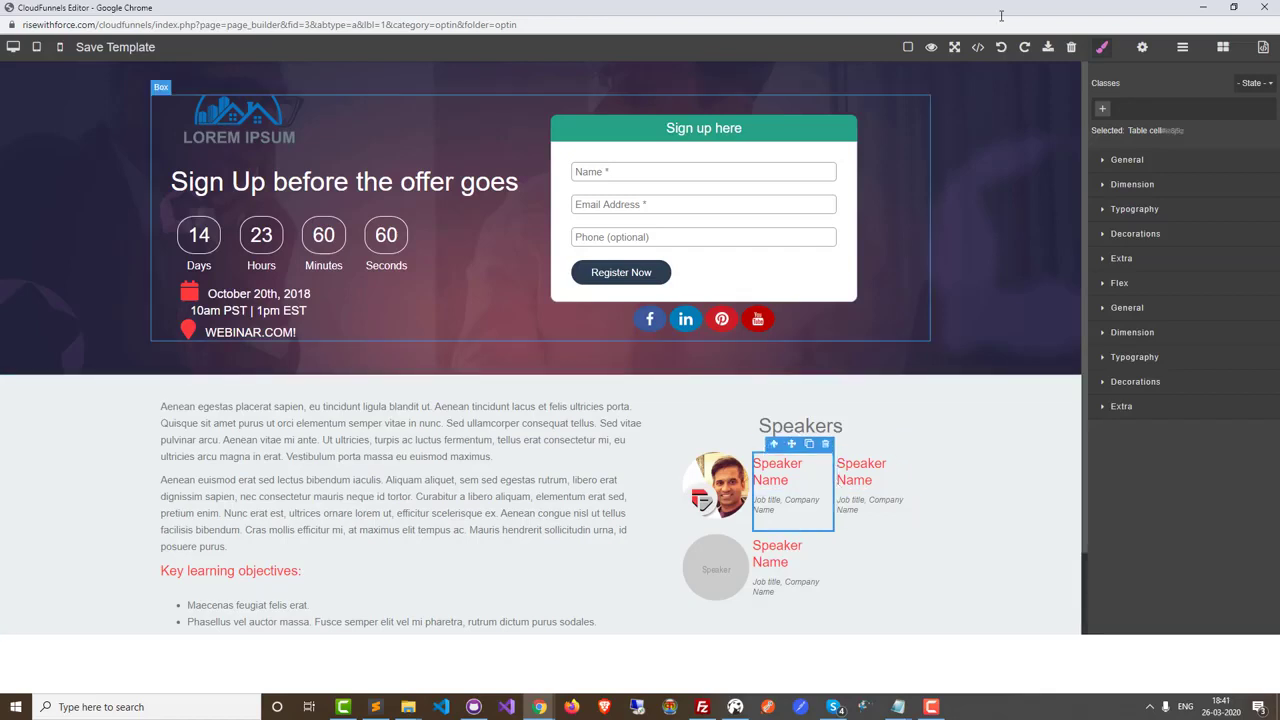
click(1001, 52)
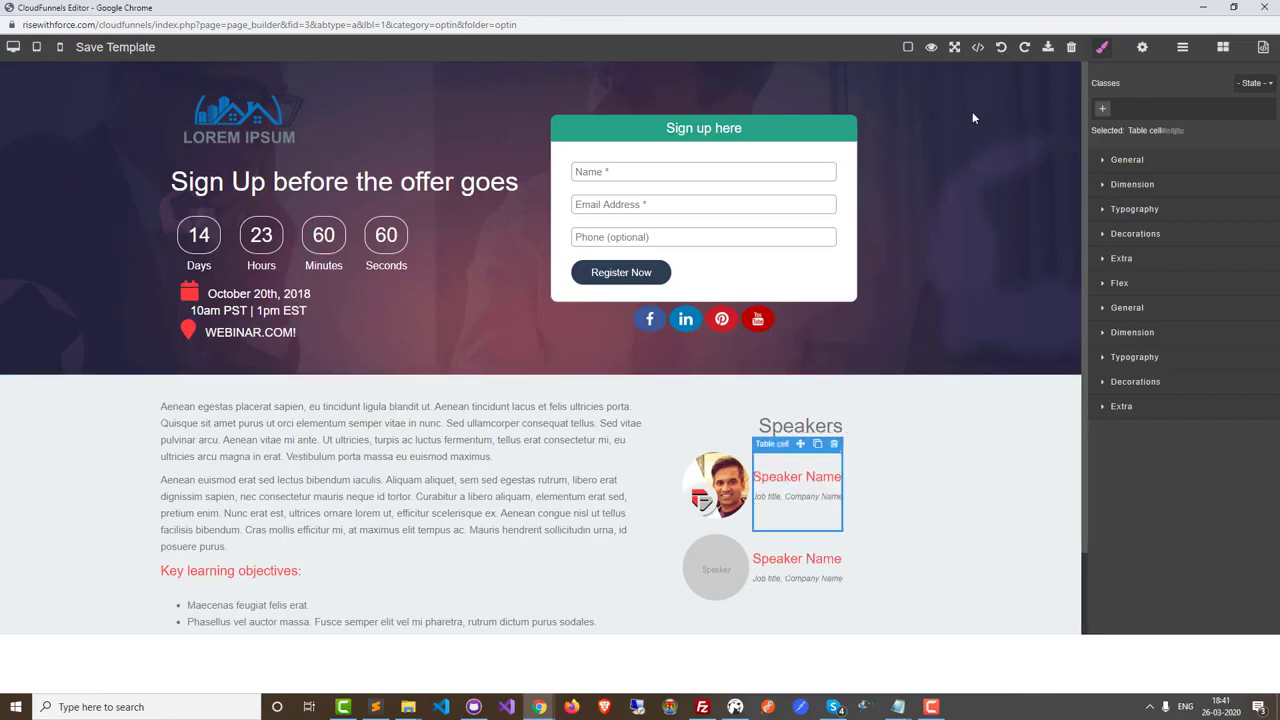
Replace the first speaker's placeholder name with the presenter's name and the job line below it with "CEO, Teknikforce"
double_click(840, 484)
drag(840, 478, 754, 478)
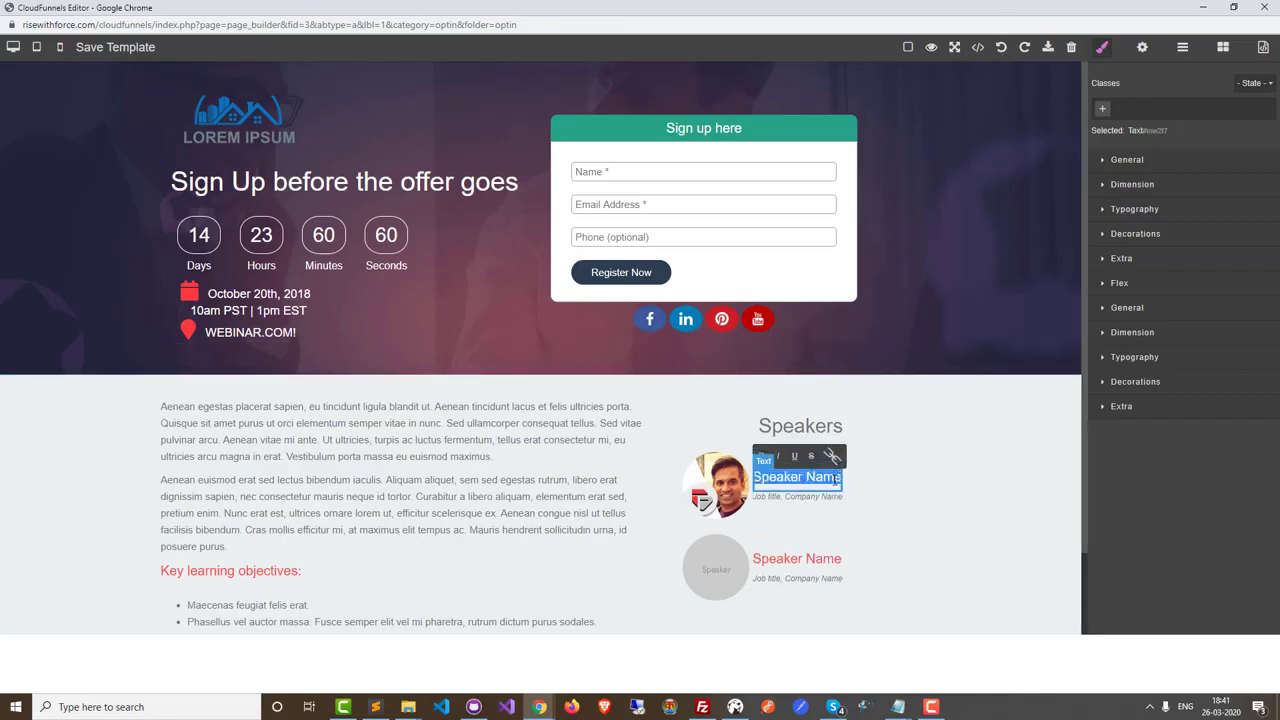
text(Cyril "Jeet)
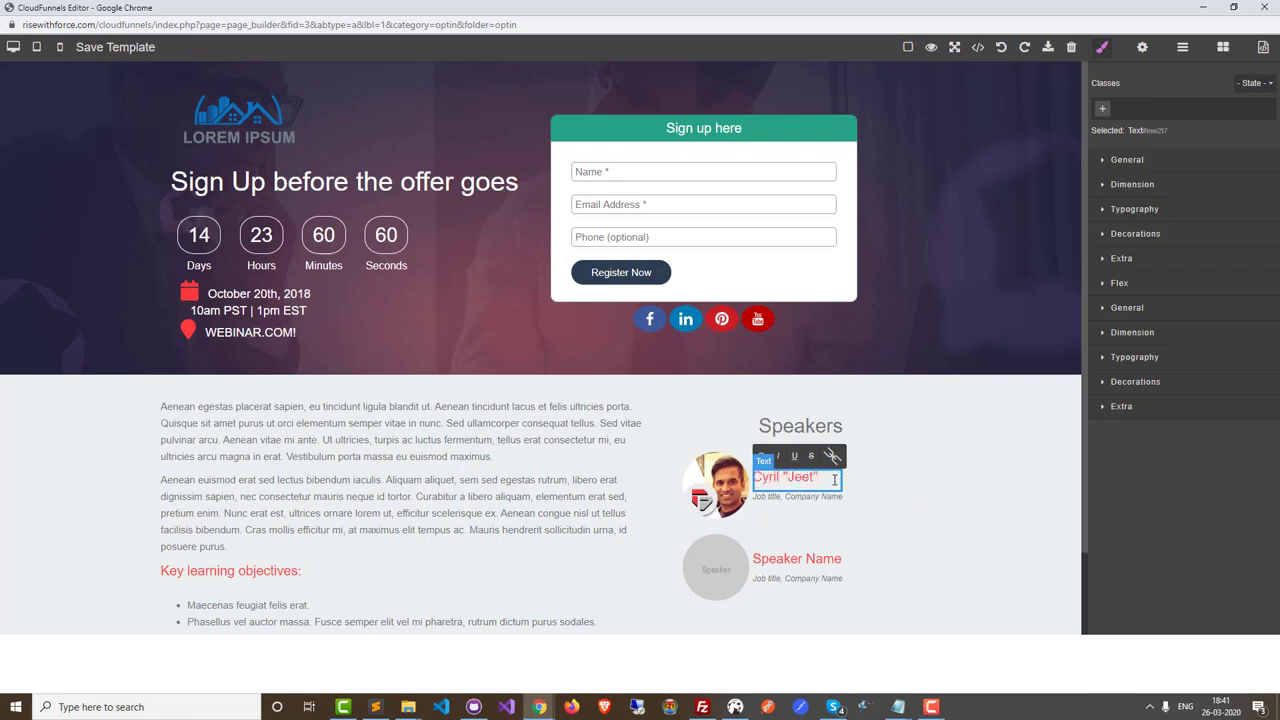
triple_click(804, 497)
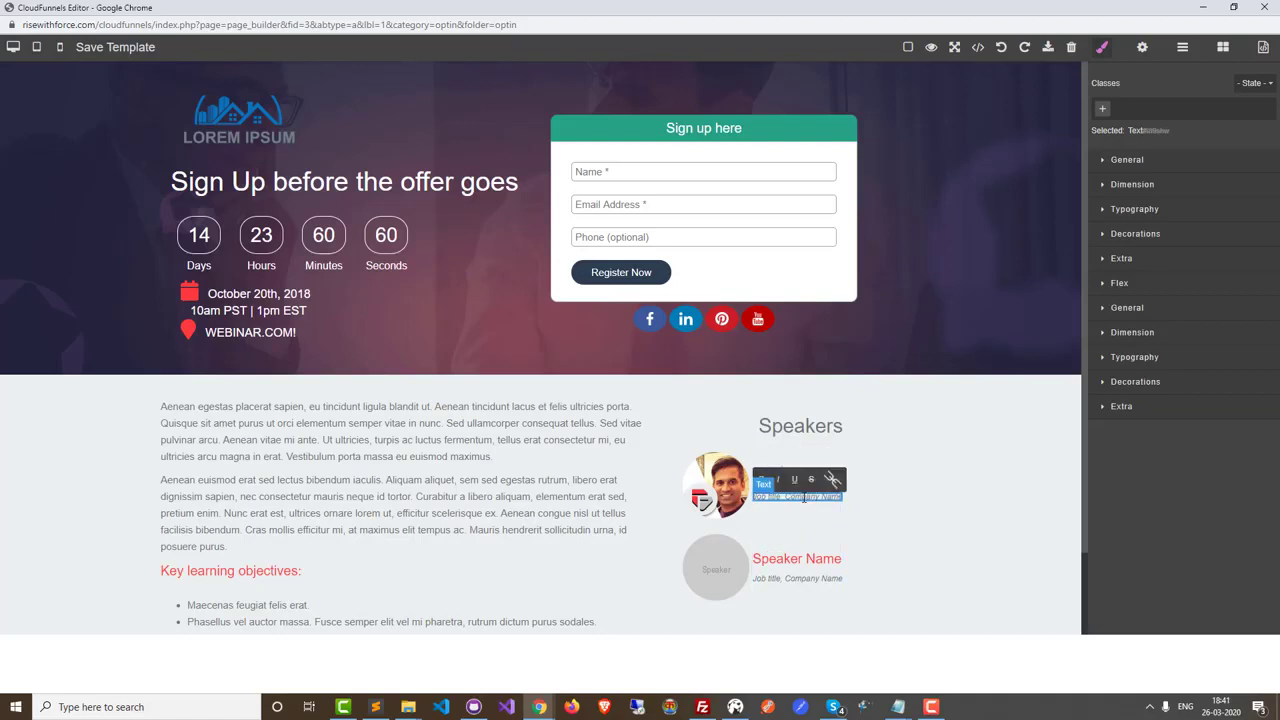
text(CEO)
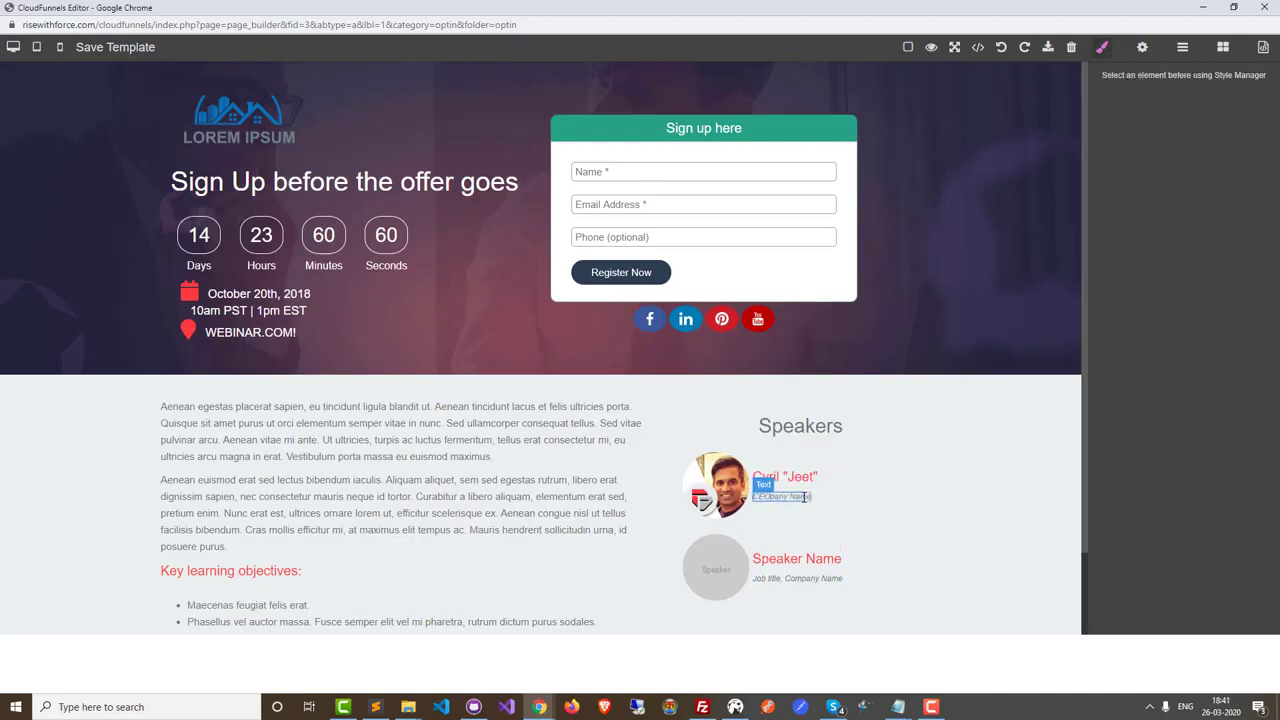
key(BackSpace)
text(, Teknikforce)
click(825, 508)
click(520, 518)
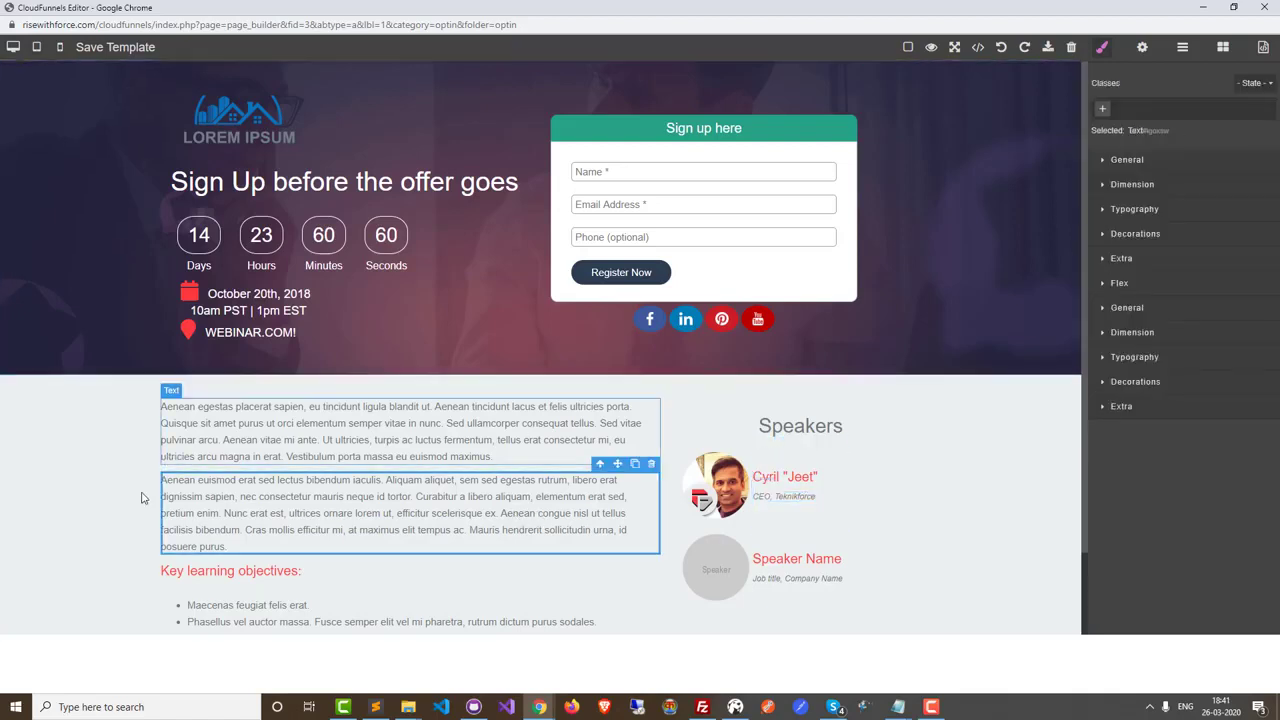
Set the countdown timer's days to 12 and its hours to 10
click(188, 234)
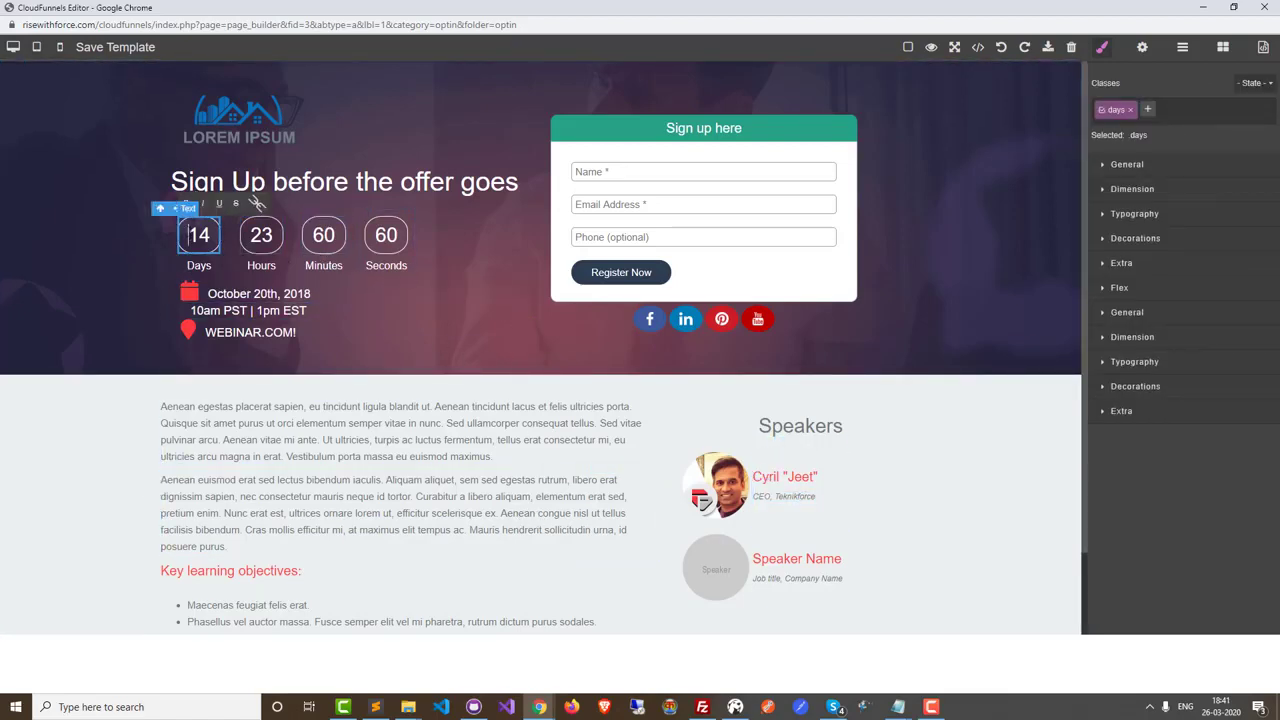
double_click(195, 234)
text(12)
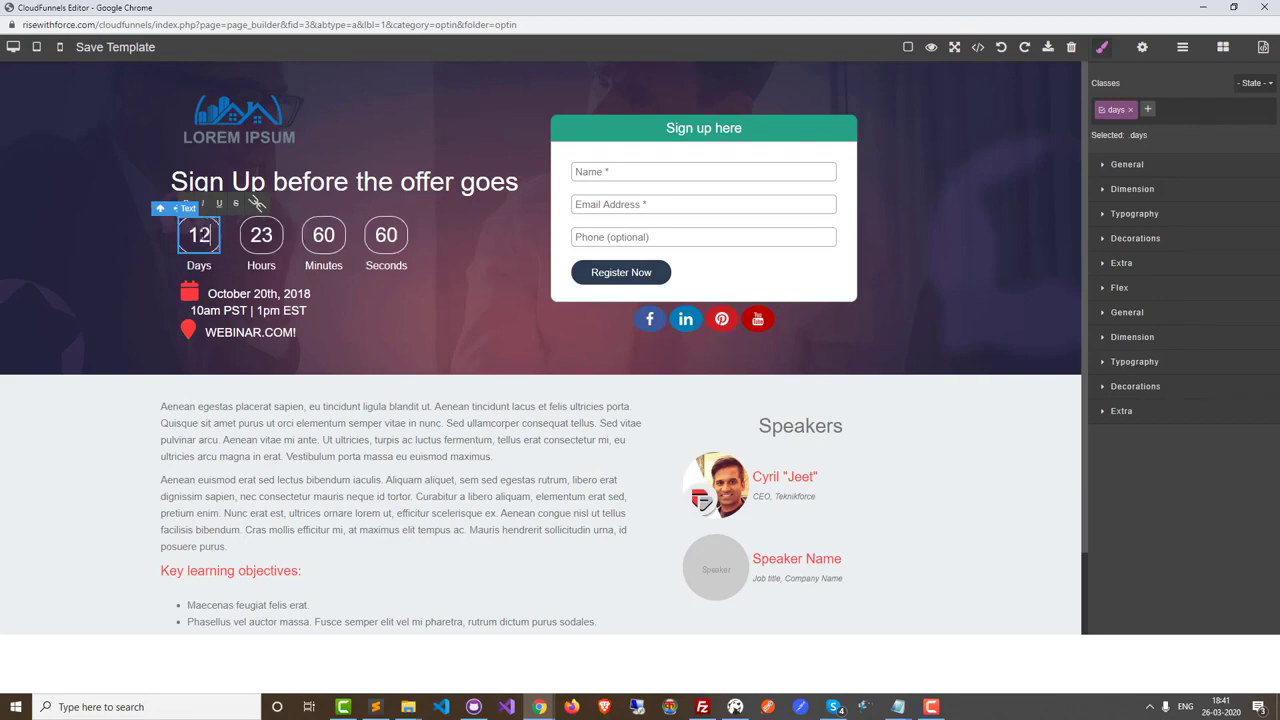
click(300, 420)
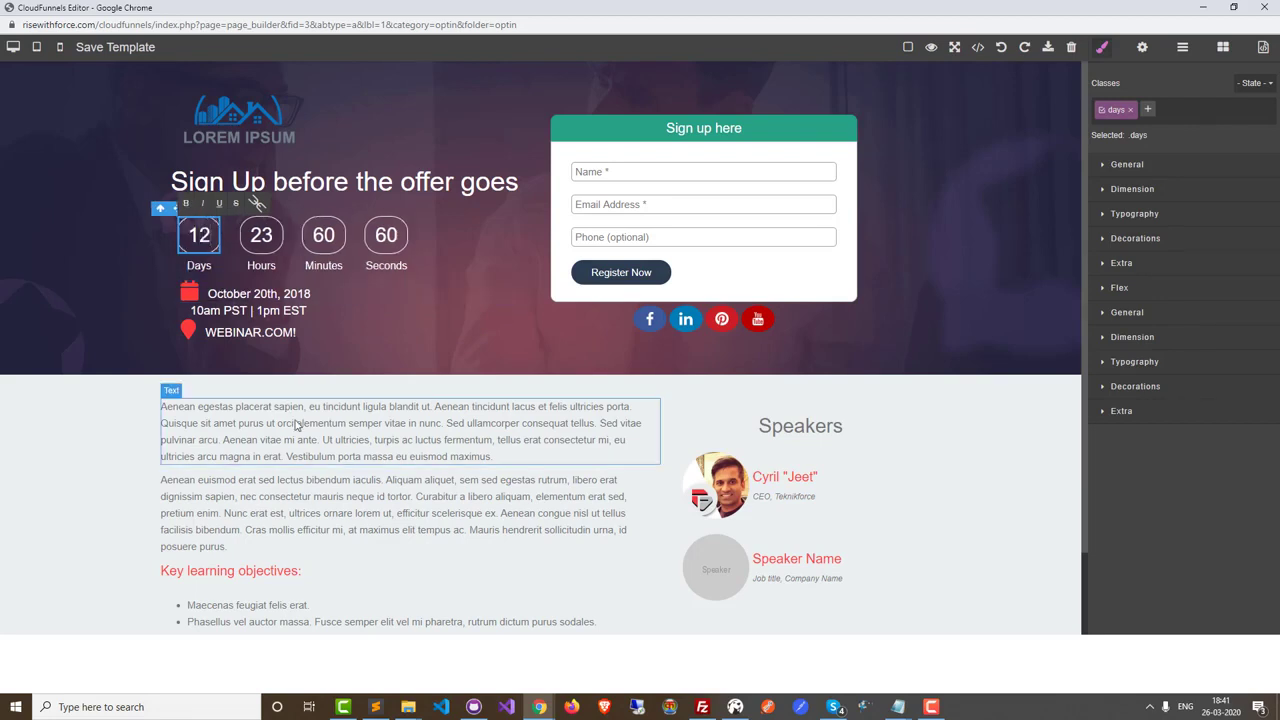
double_click(261, 235)
double_click(261, 235)
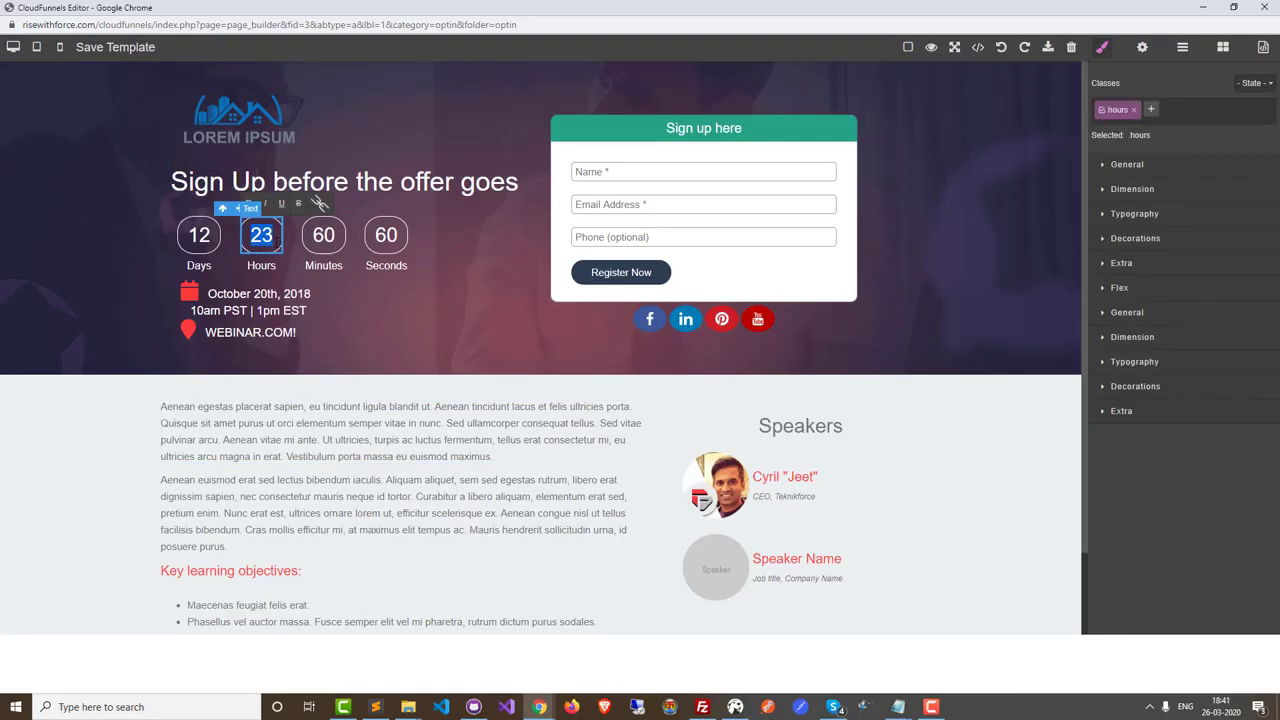
text(10)
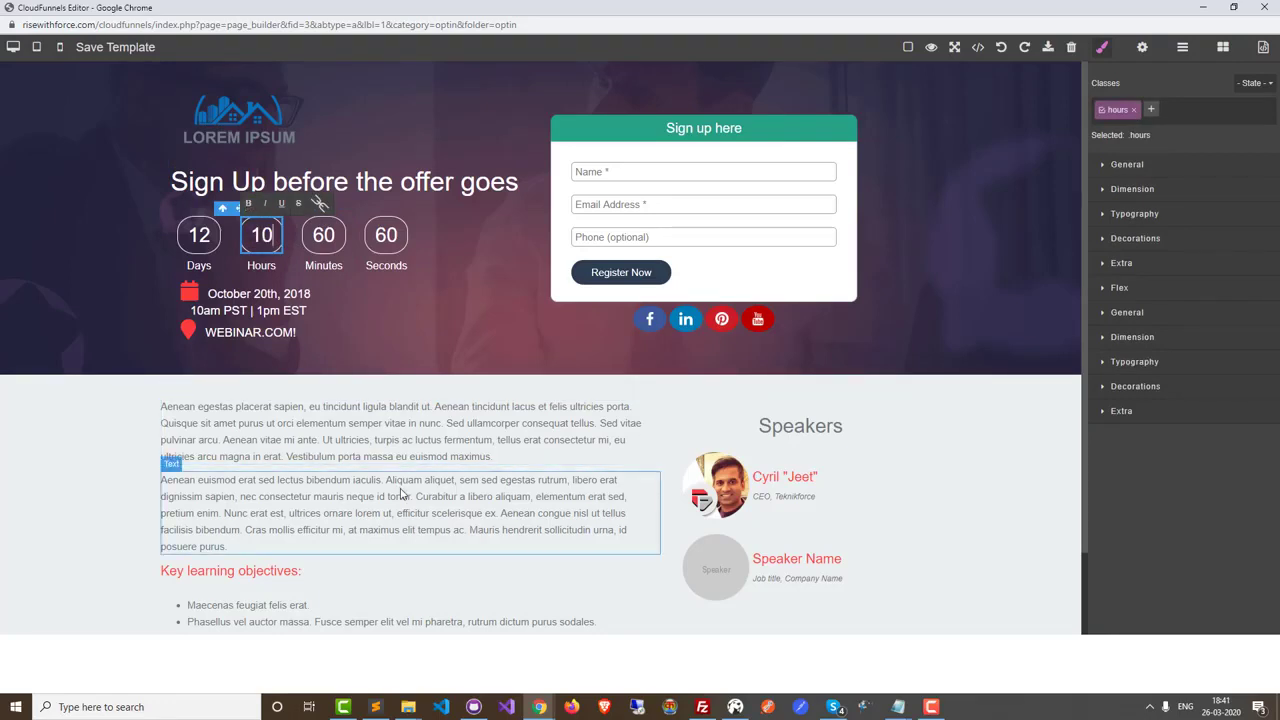
click(200, 478)
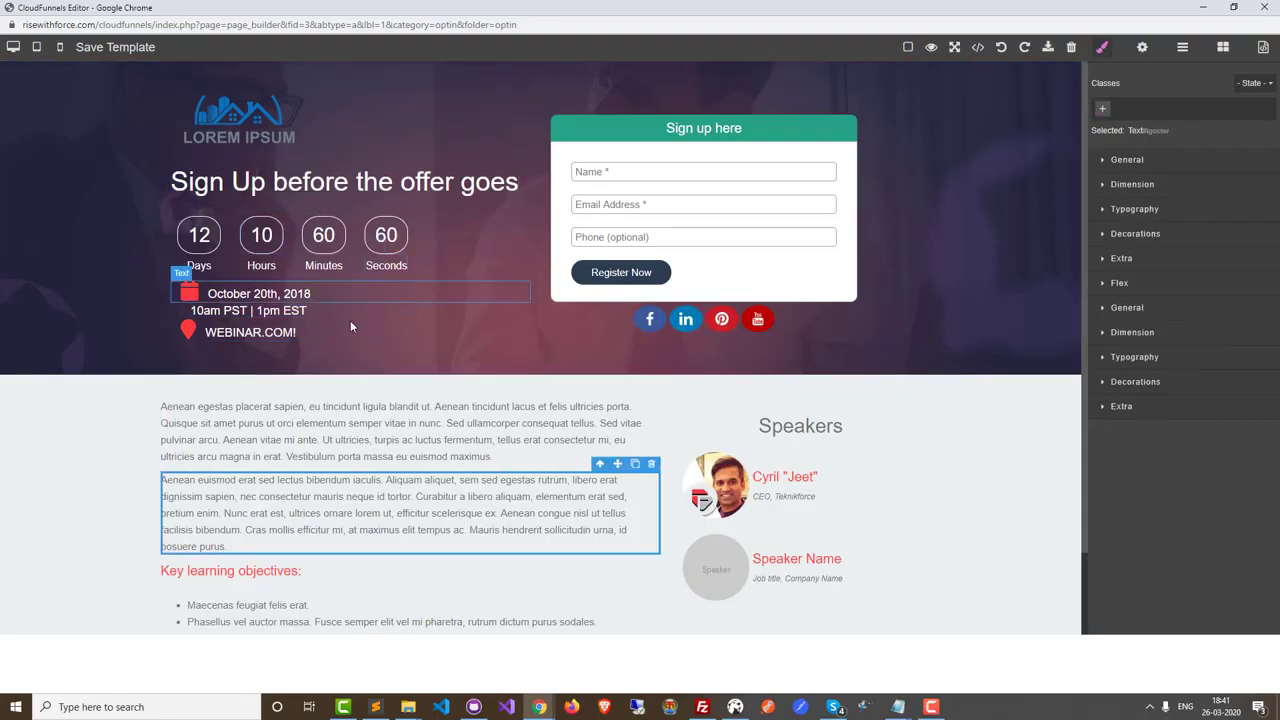
Look over the page content, its layer structure and the available basic, extra and form blocks
scroll(285, 541, down, 1)
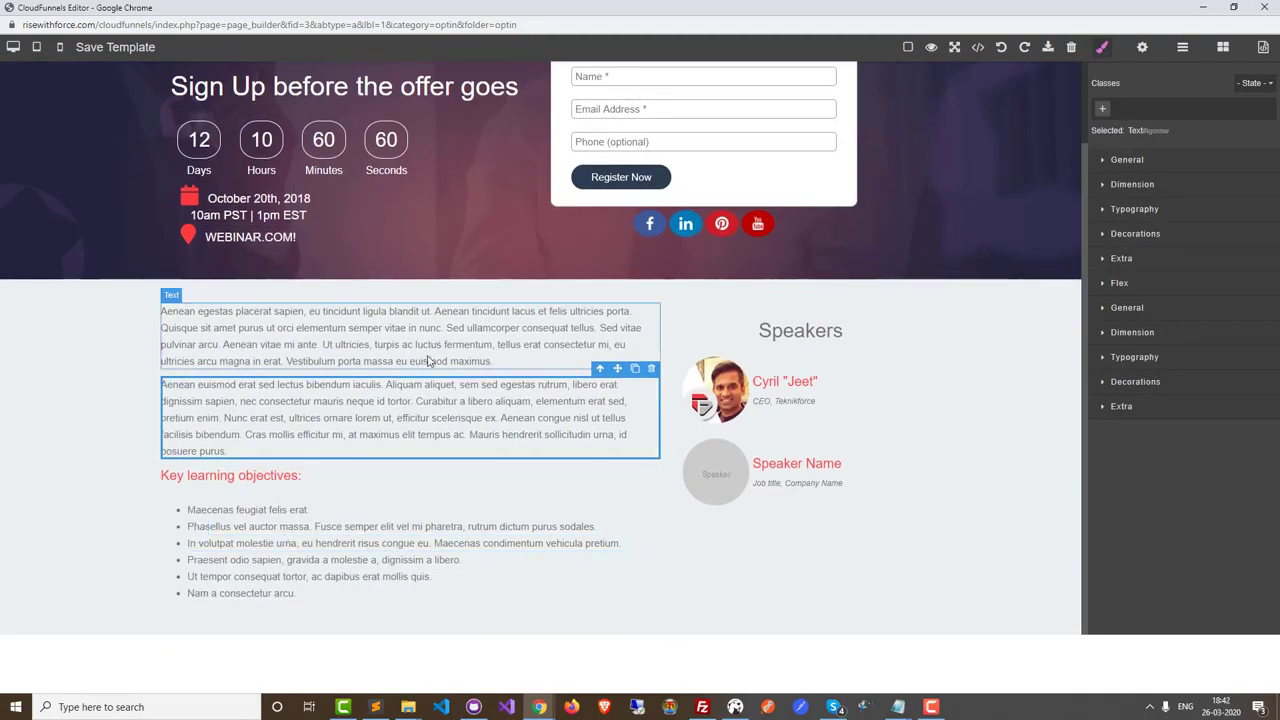
scroll(427, 354, up, 1)
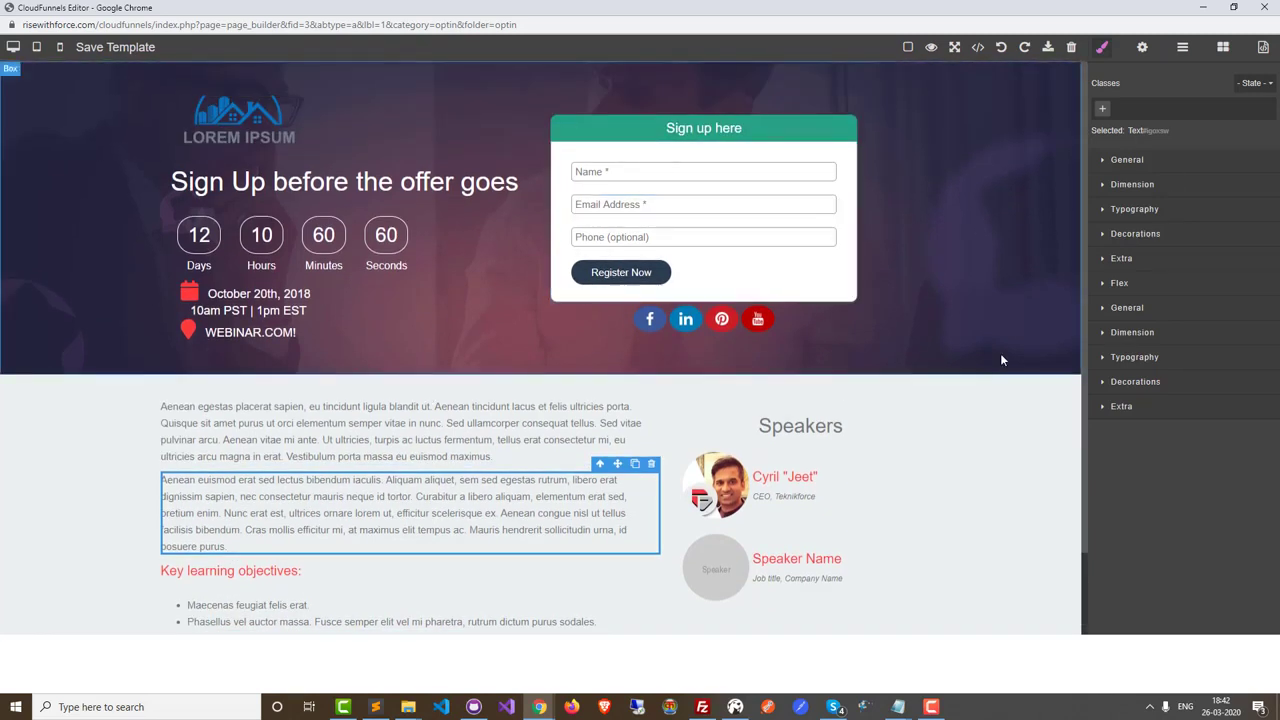
click(1070, 380)
click(1182, 47)
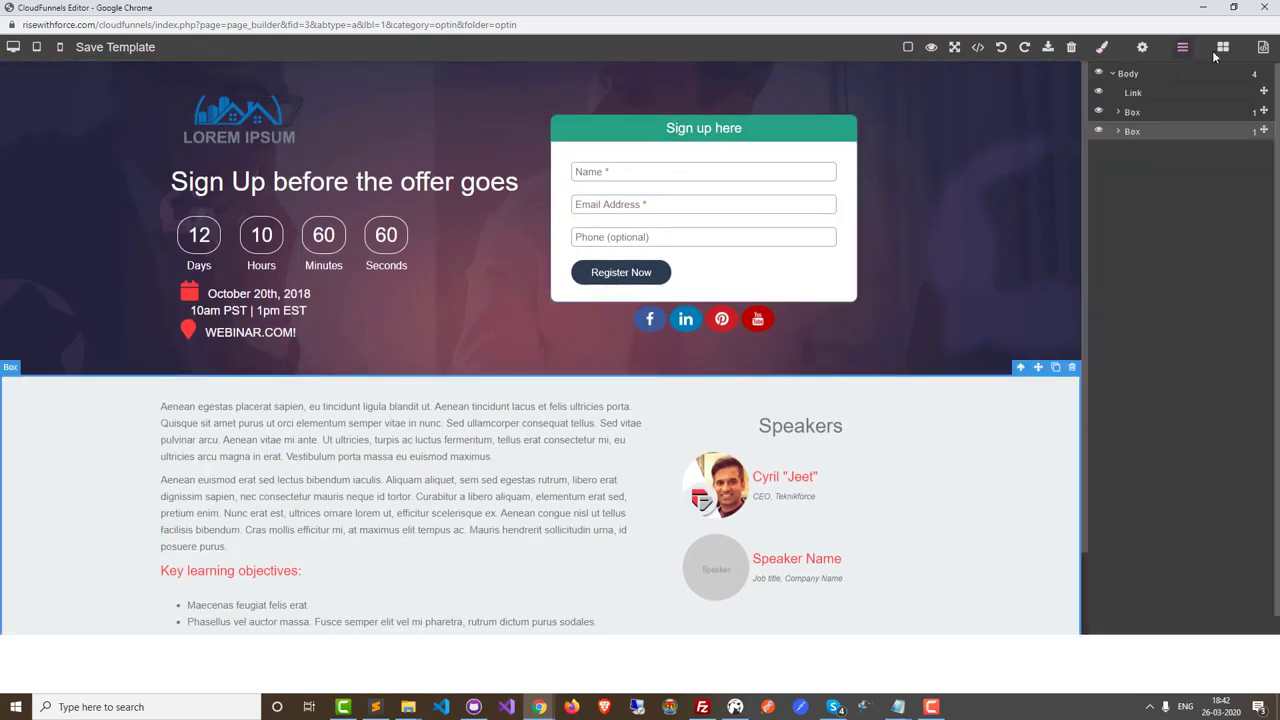
click(1222, 47)
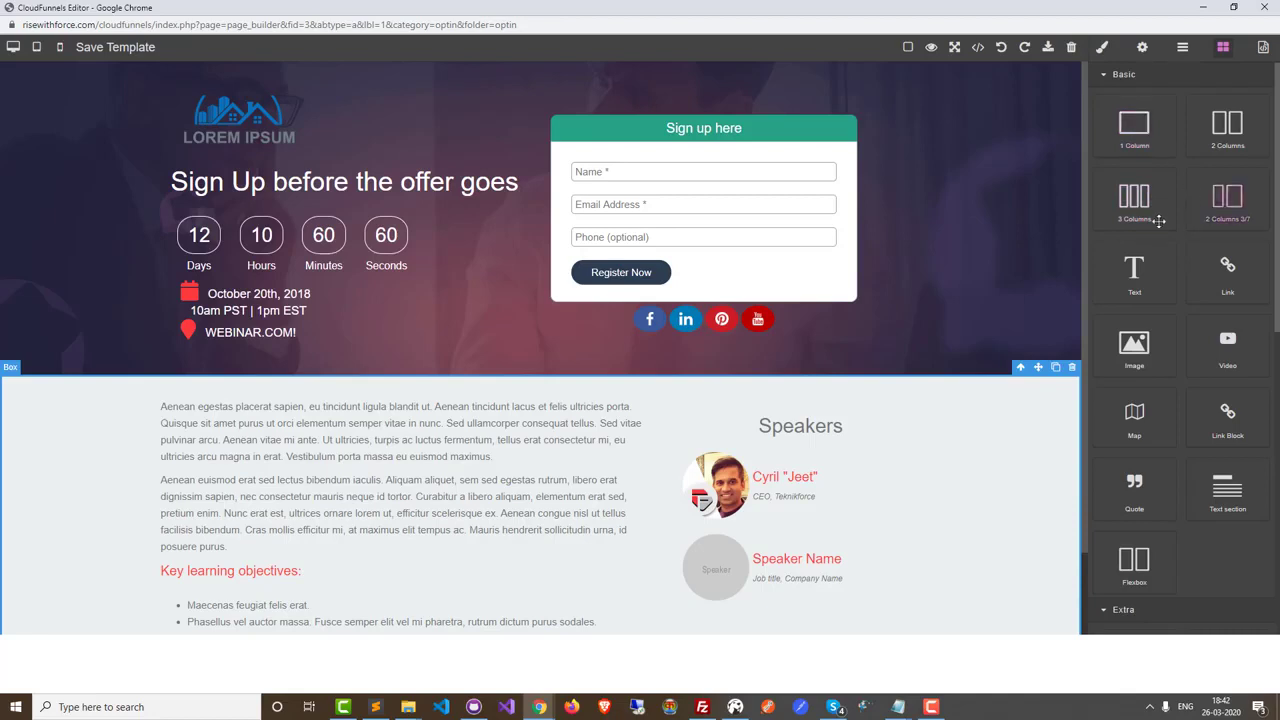
scroll(1215, 419, down, 10)
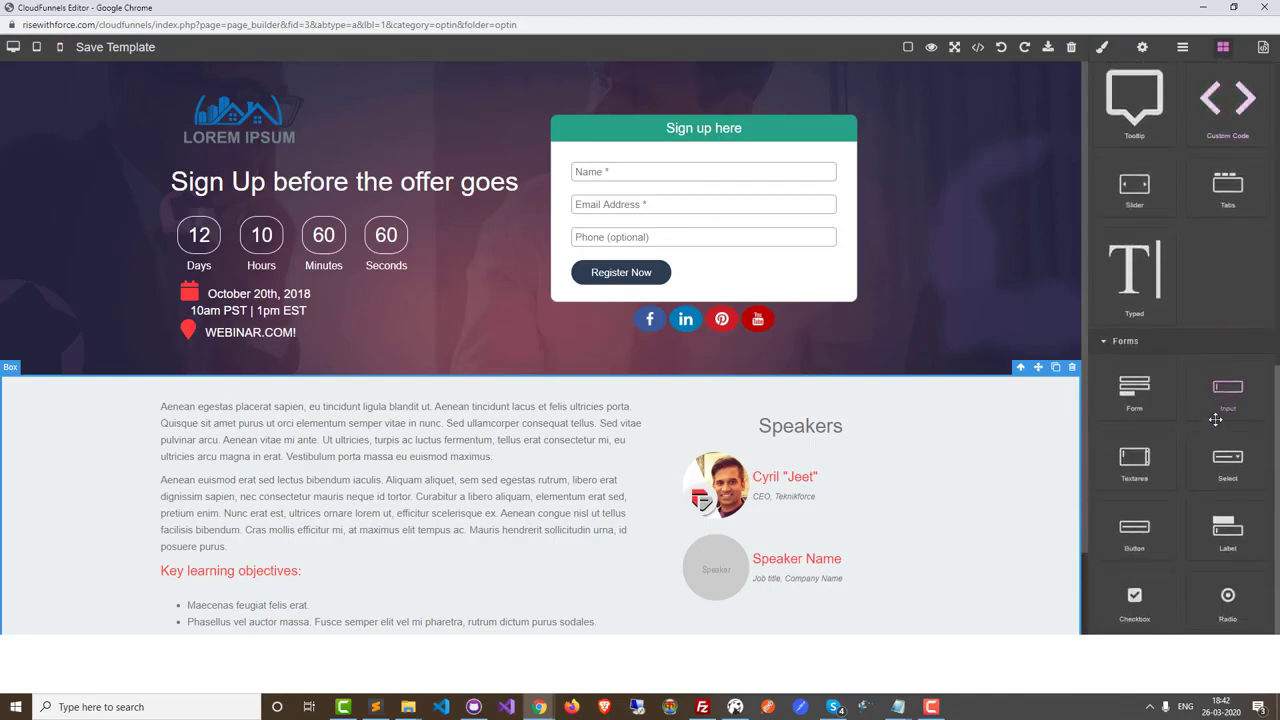
scroll(1215, 419, up, 10)
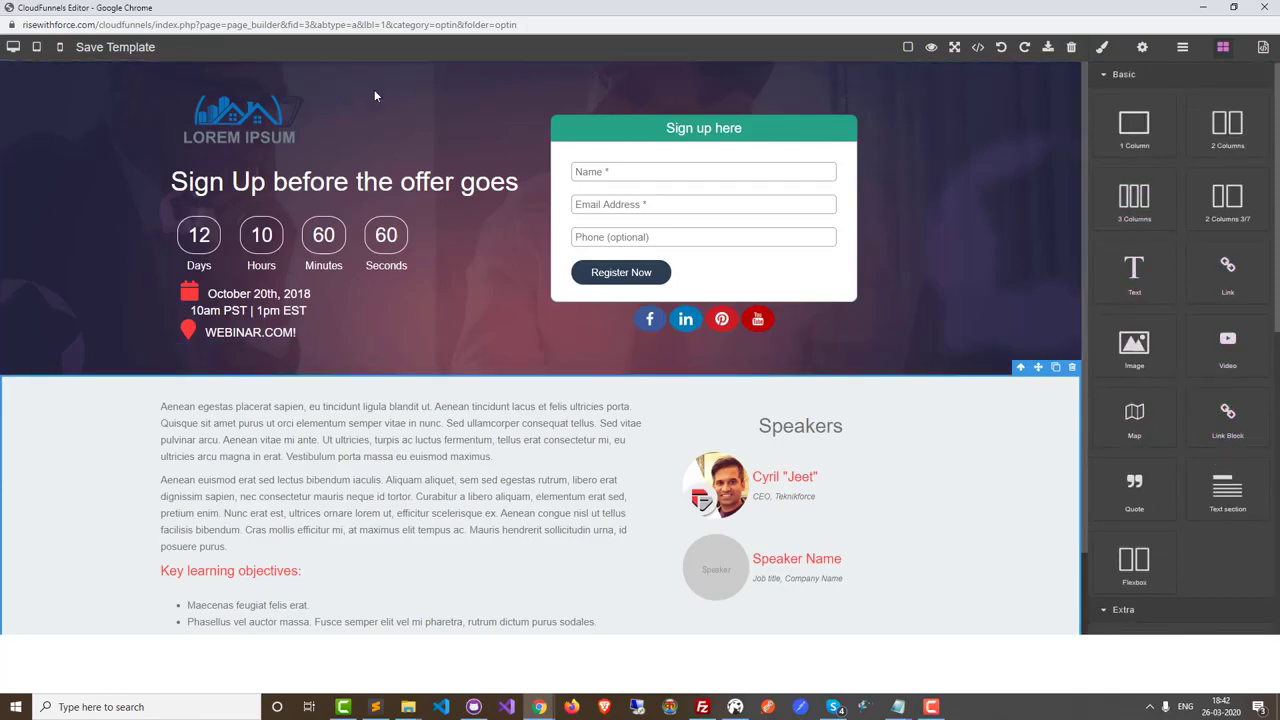
Preview the page without the editing tools and check its tablet and mobile layouts, ending in the desktop layout
click(930, 47)
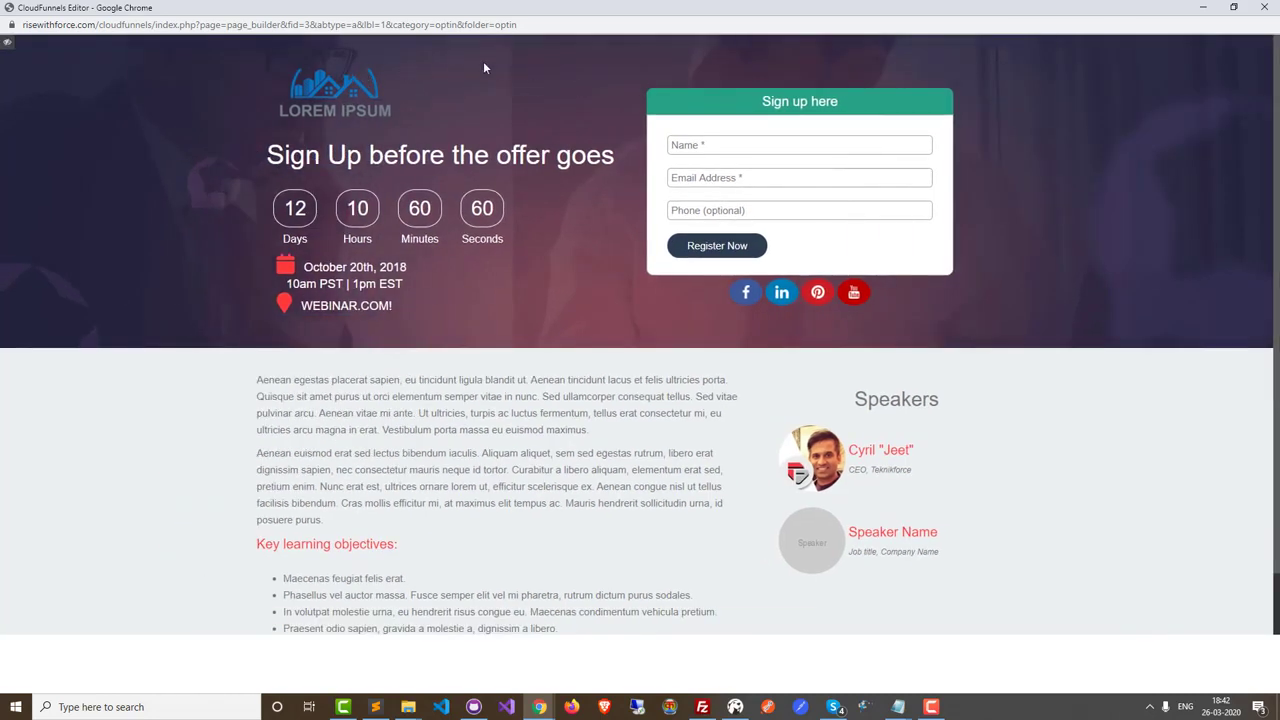
click(7, 43)
click(36, 49)
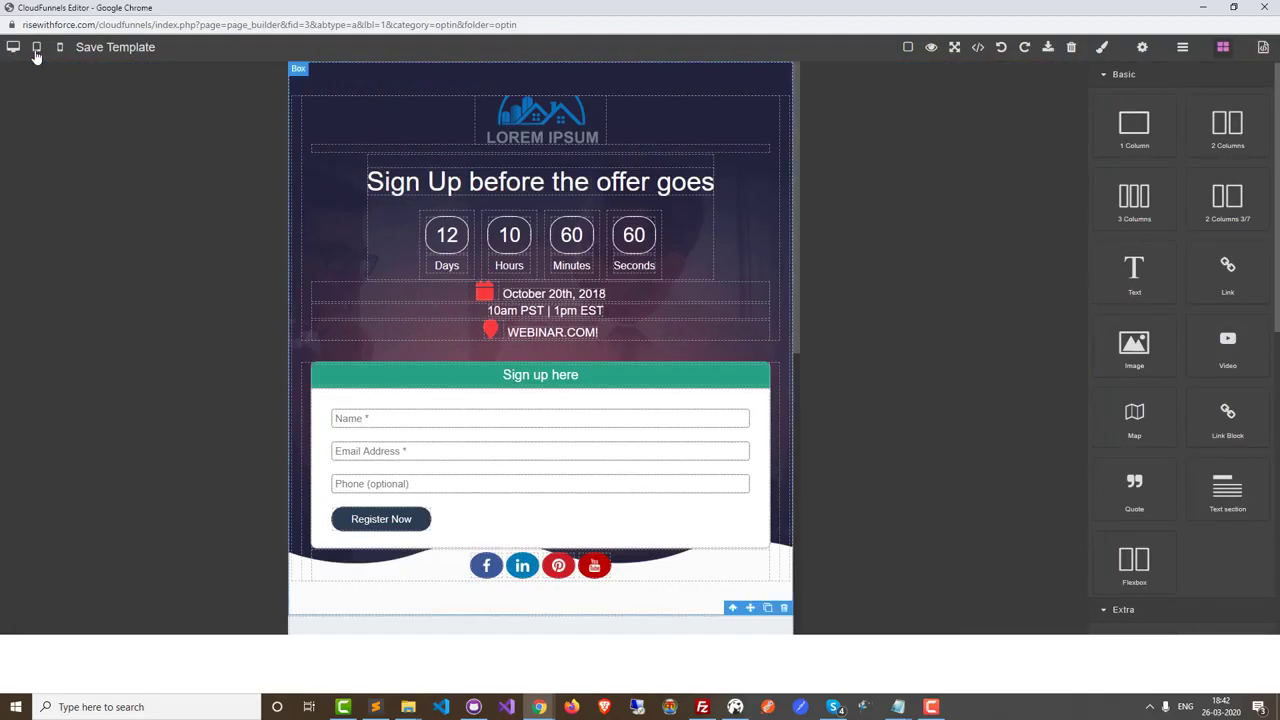
click(59, 48)
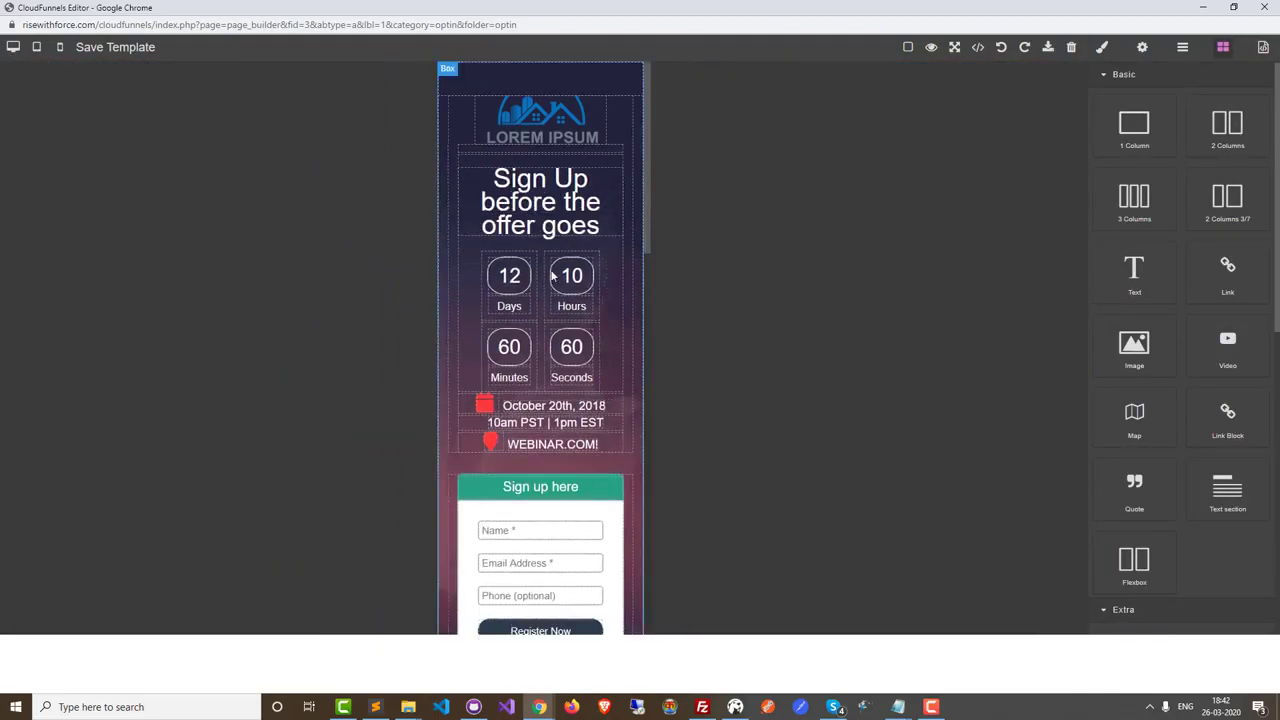
scroll(548, 290, down, 10)
scroll(548, 290, up, 10)
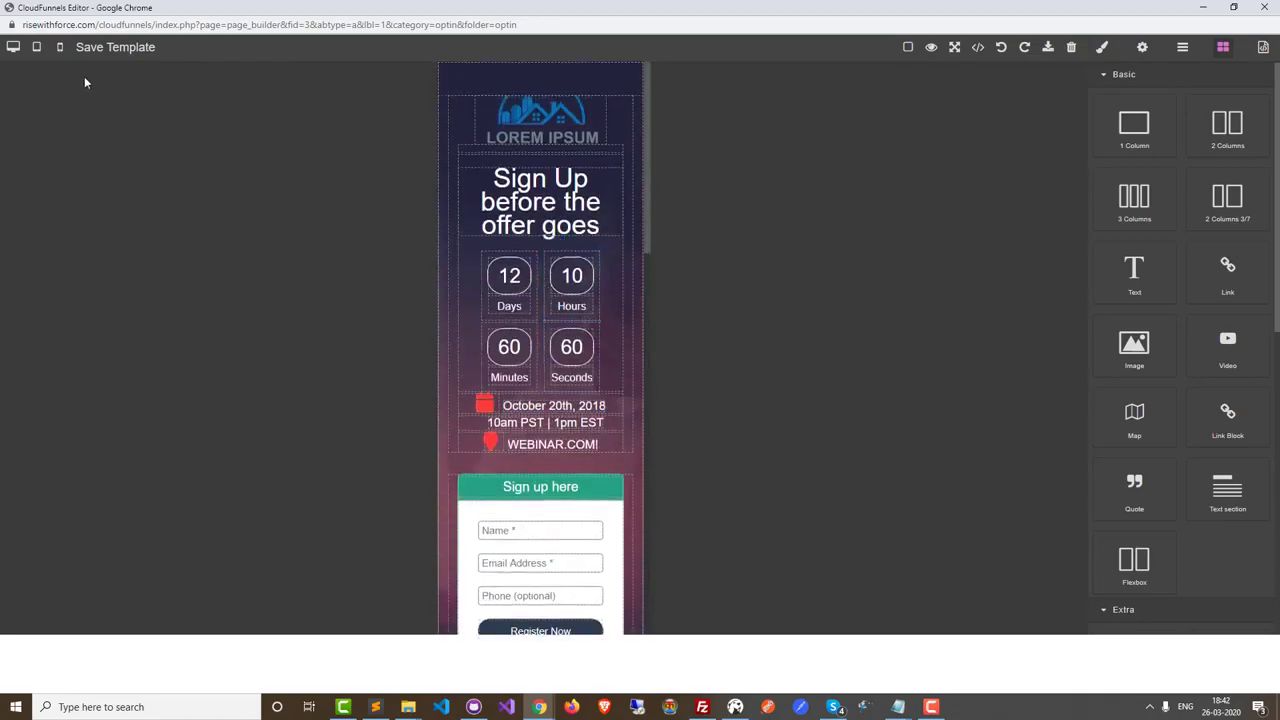
click(13, 47)
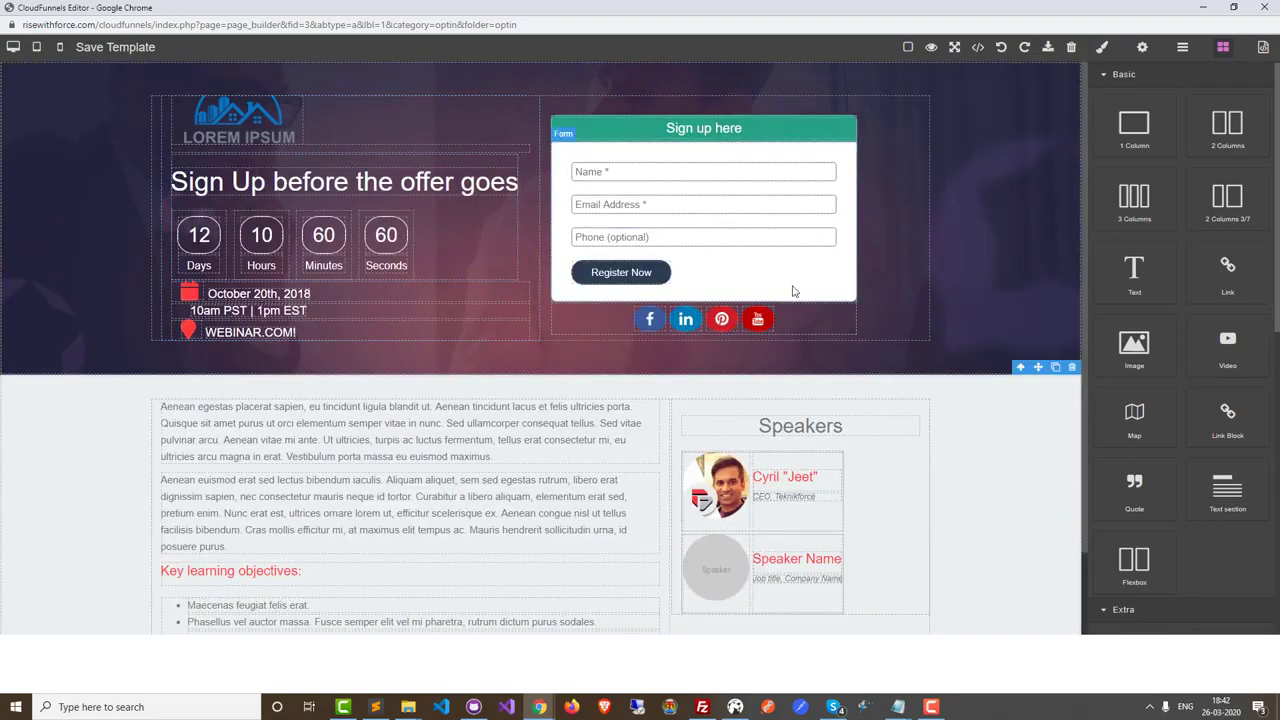
Inspect the page's HTML and CSS code, close it and look over the page content
click(978, 50)
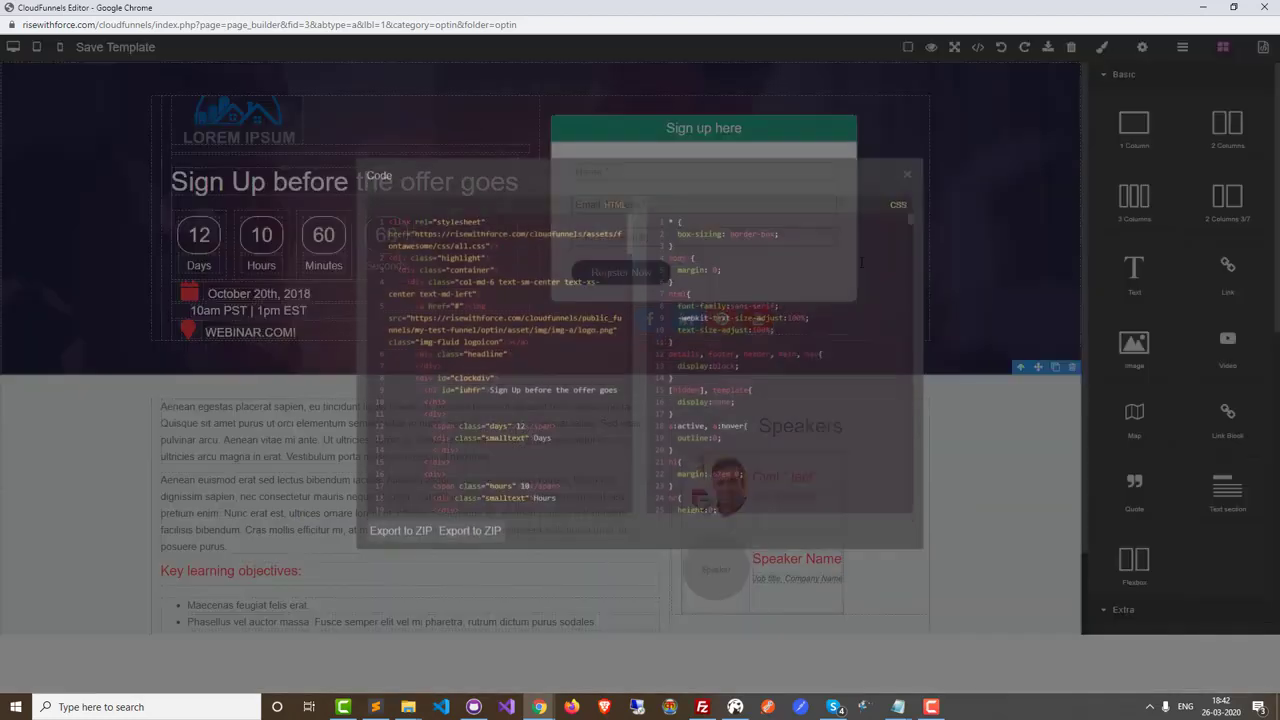
click(907, 187)
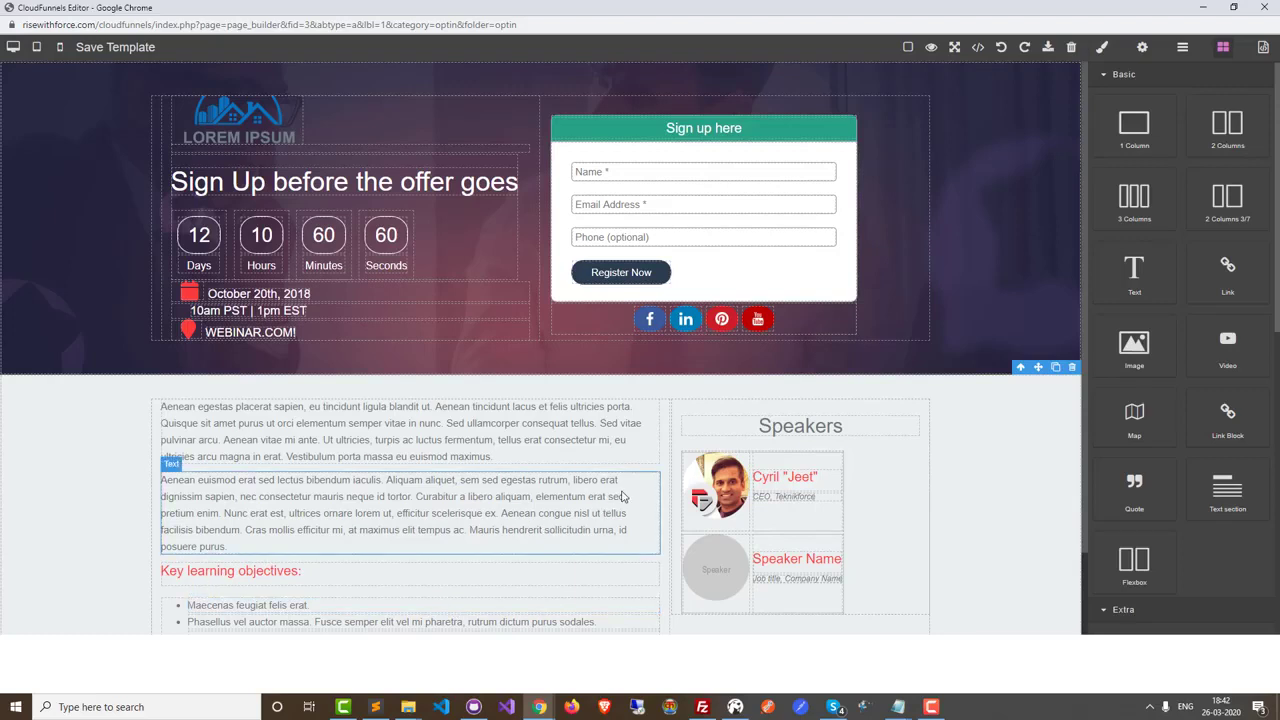
scroll(459, 553, down, 1)
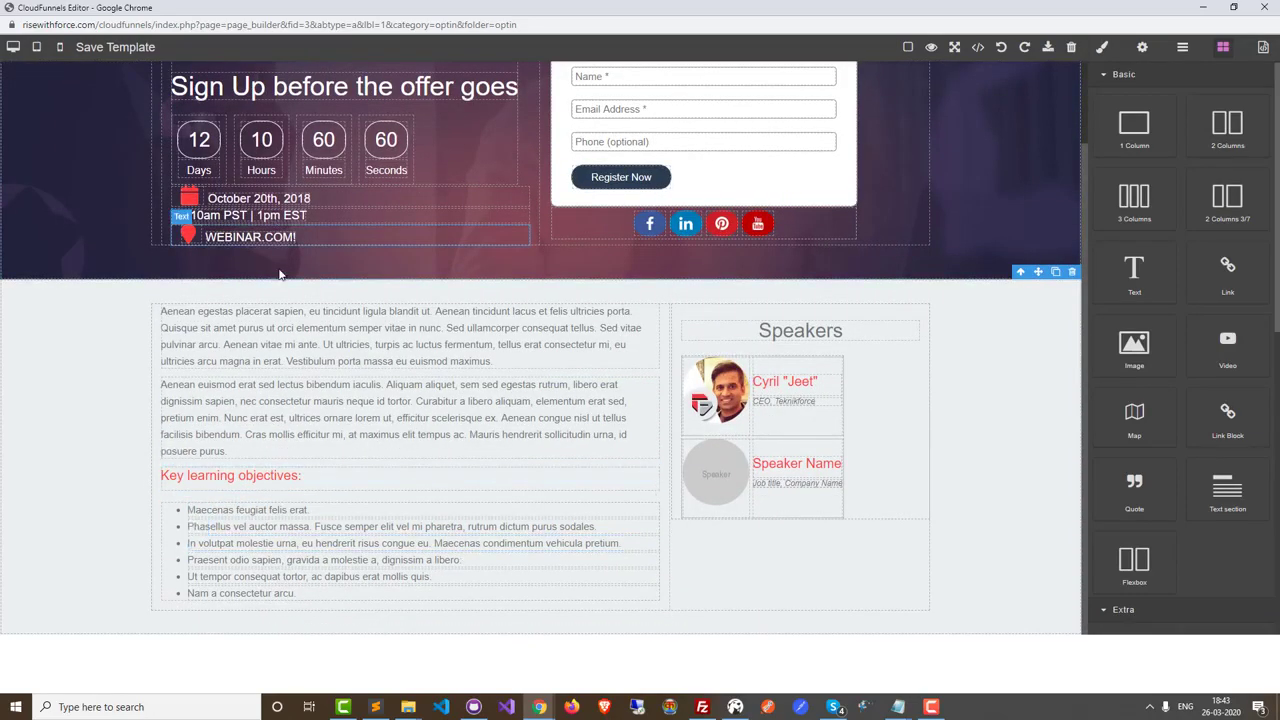
scroll(459, 553, up, 1)
Save the edited Optin template and return to the Edit Funnel page of My Test Funnel
click(120, 49)
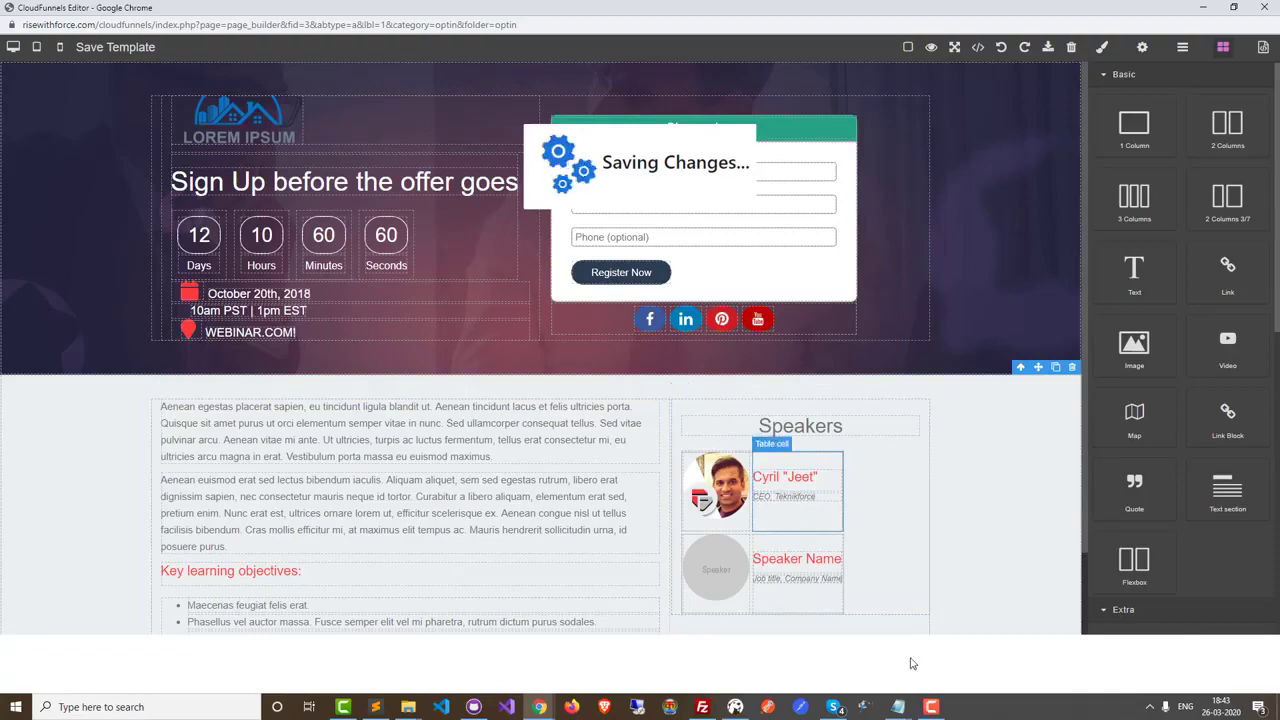
key(alt+Tab)
key(Tab)
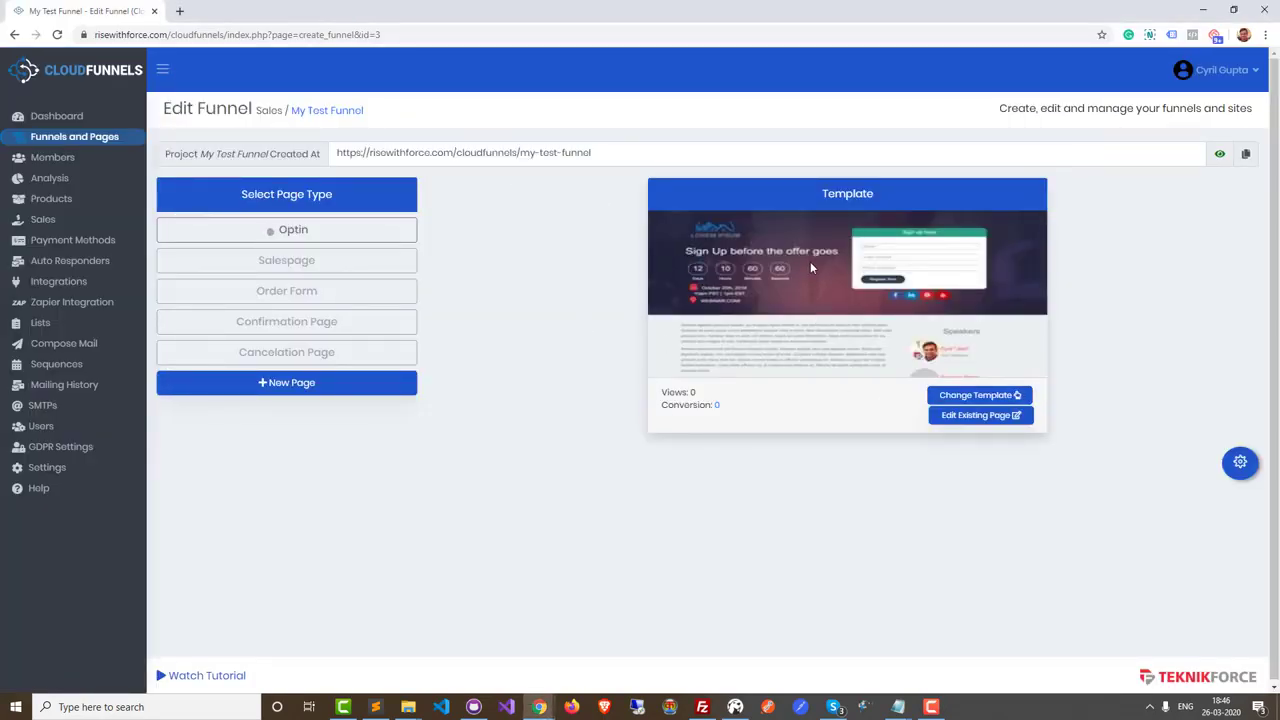
Reopen the existing Optin page in a maximized editor and review its saved content
click(990, 420)
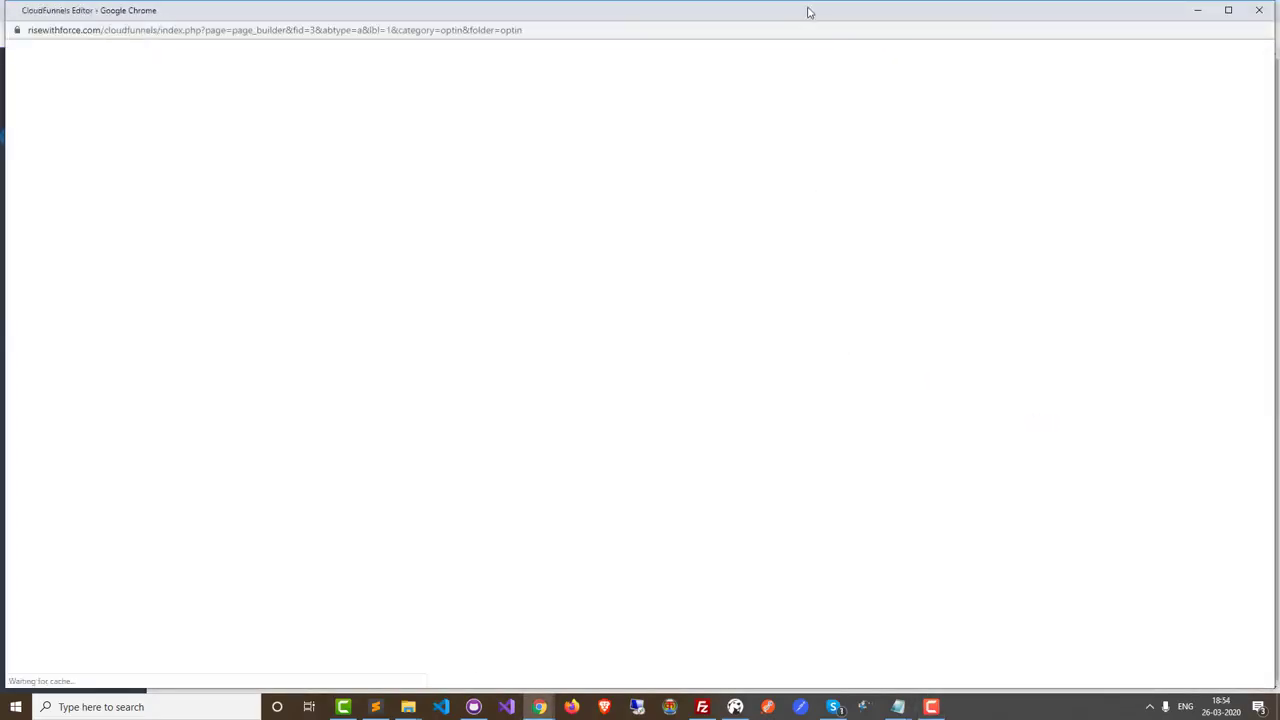
double_click(806, 9)
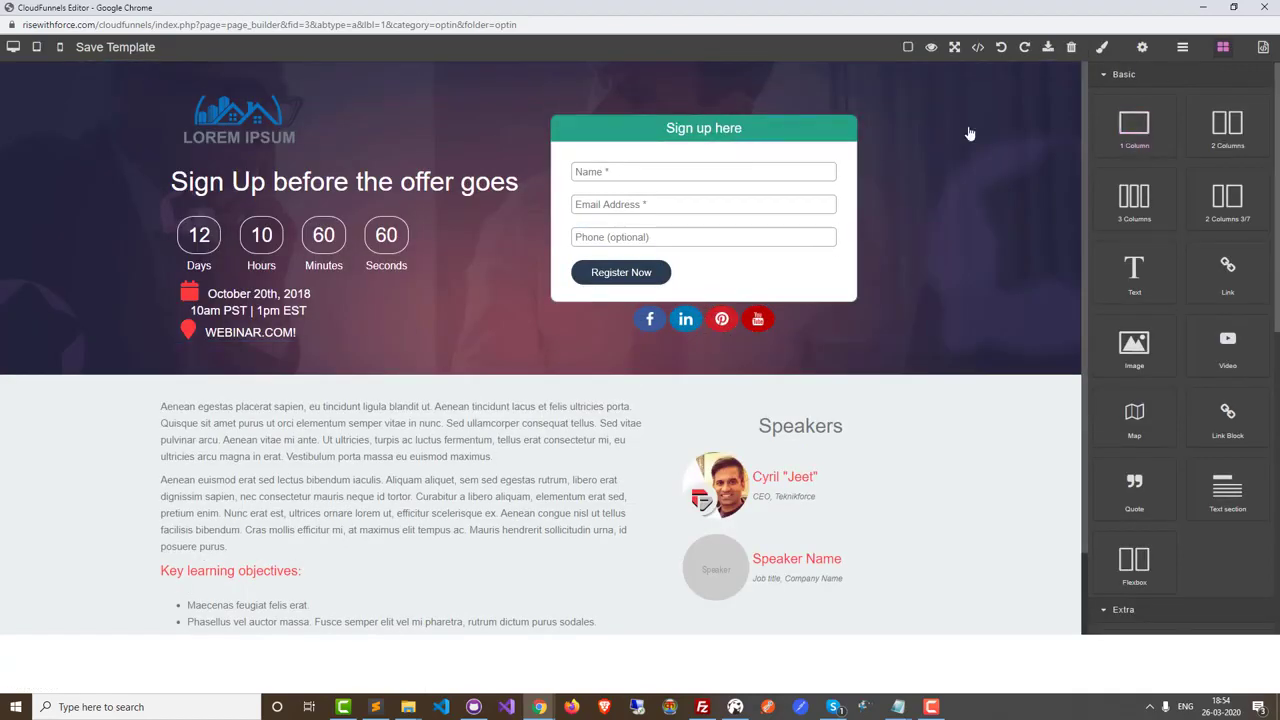
scroll(771, 260, down, 2)
scroll(771, 260, up, 2)
scroll(770, 255, down, 2)
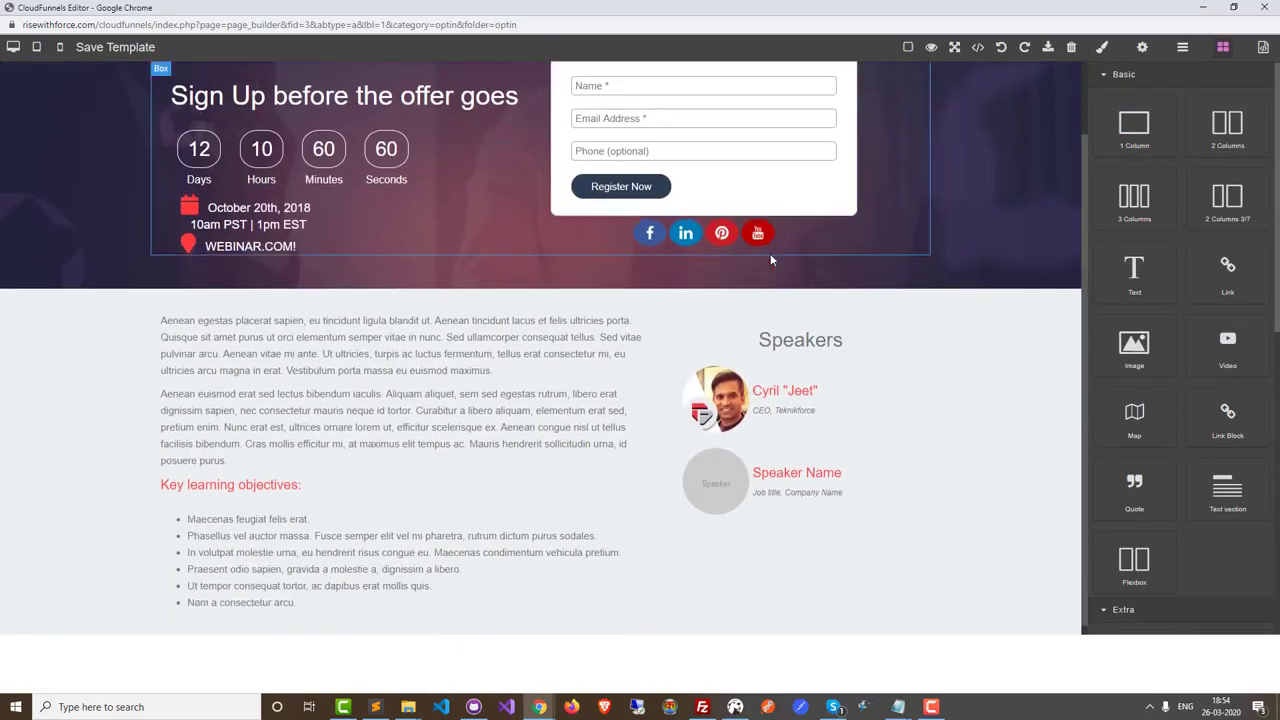
scroll(770, 255, up, 2)
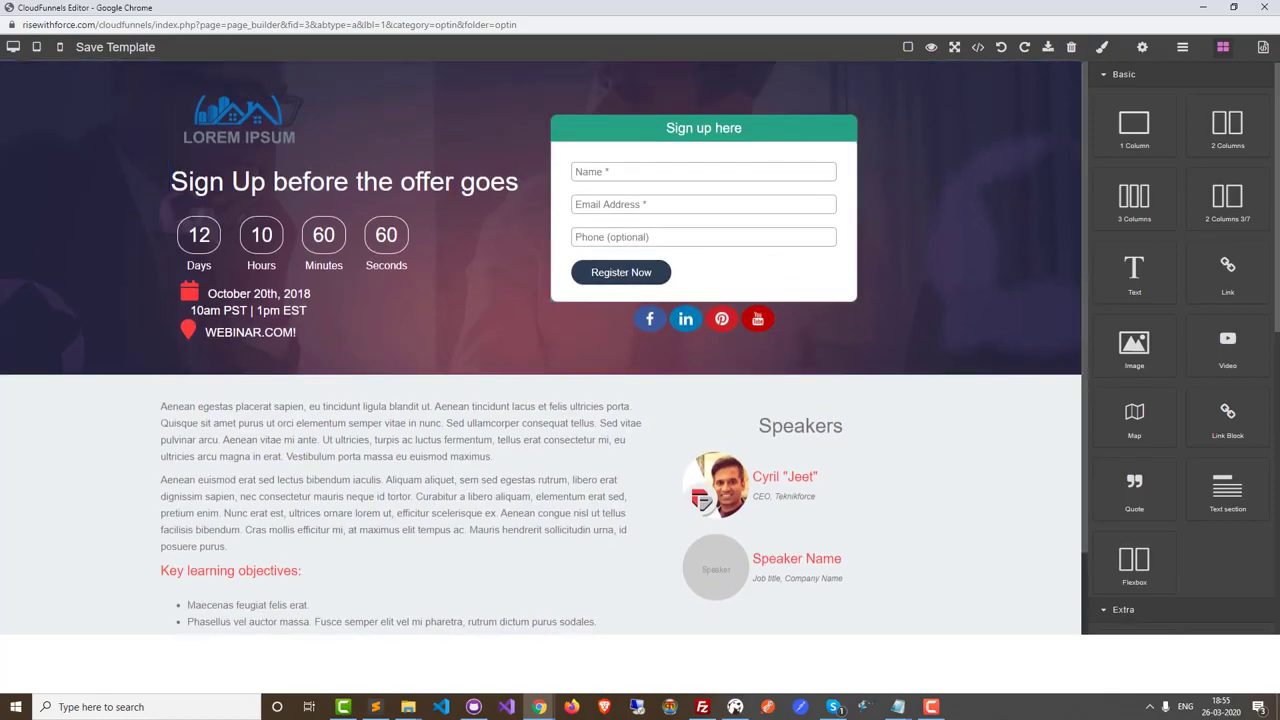
Close the page editor, glance at the Optin template gallery and view the live page of My Test Funnel
click(1267, 8)
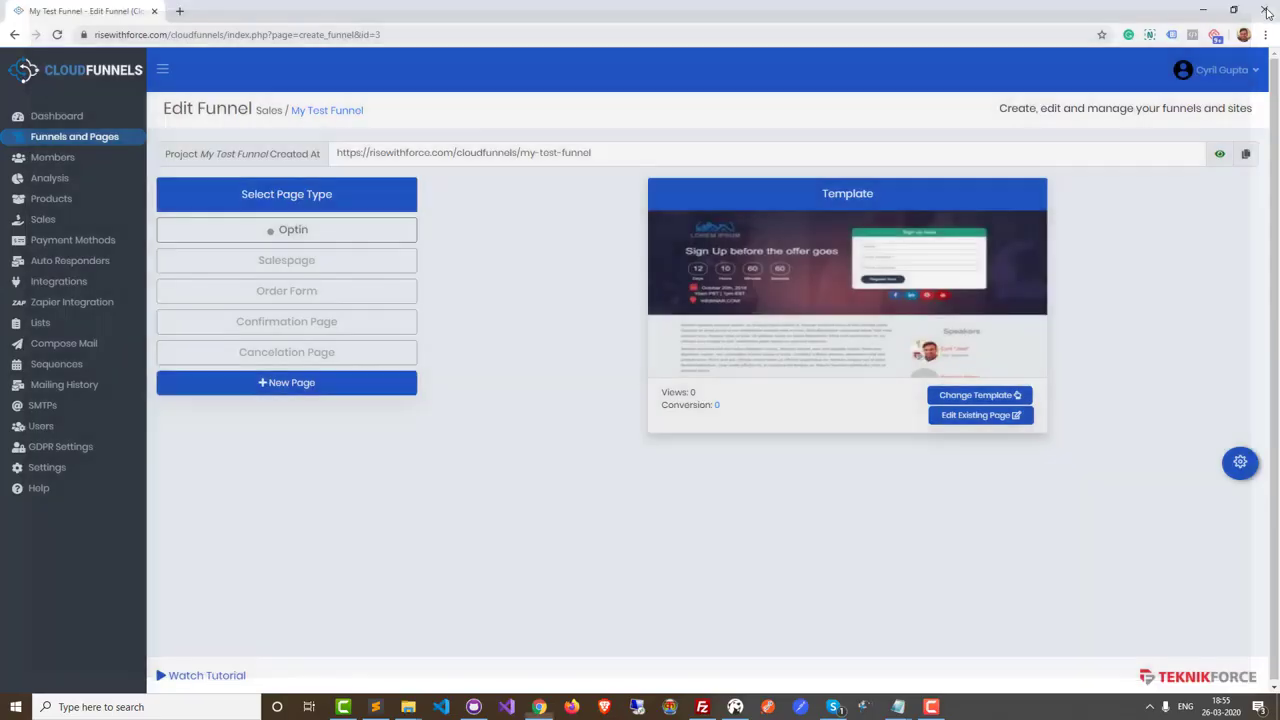
click(963, 397)
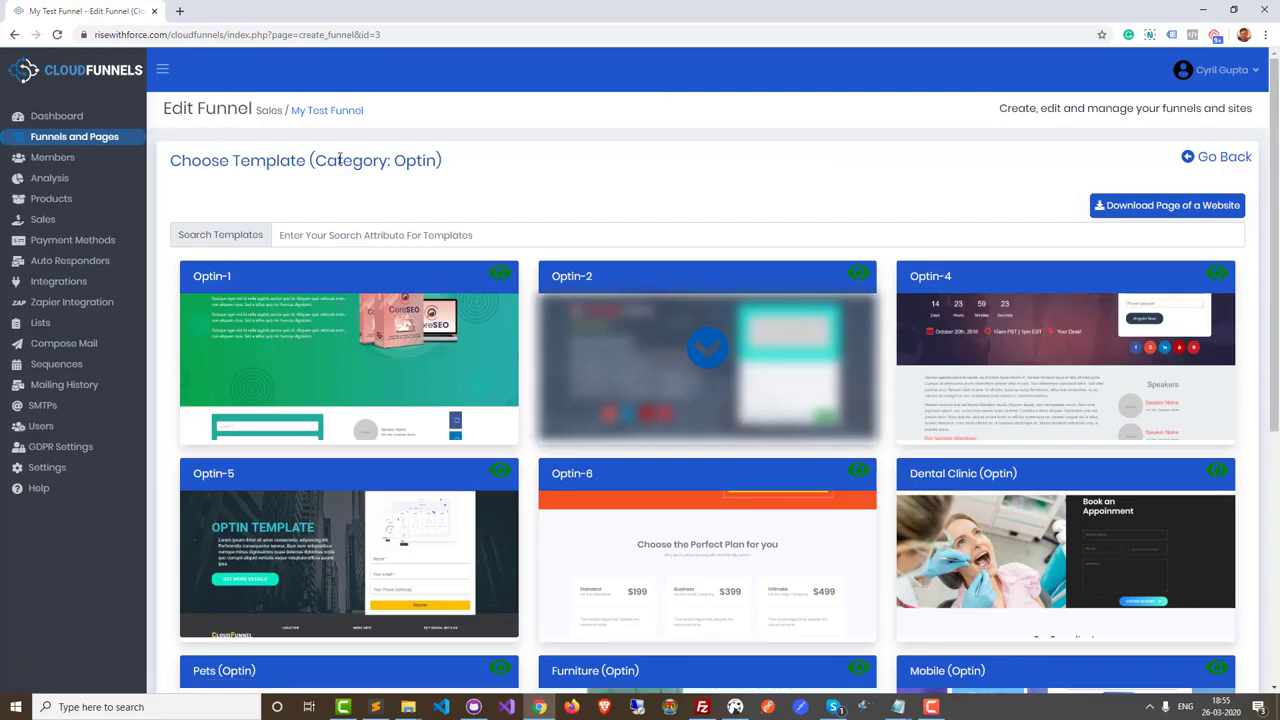
click(326, 116)
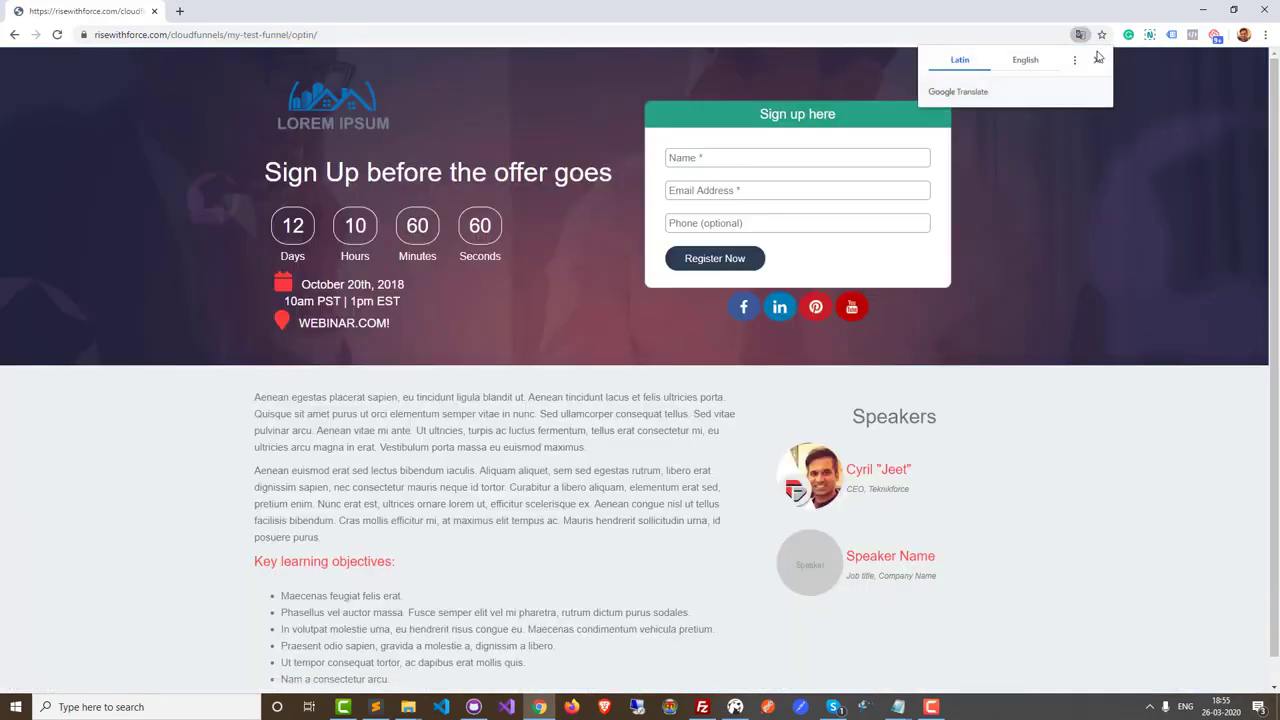
click(1102, 58)
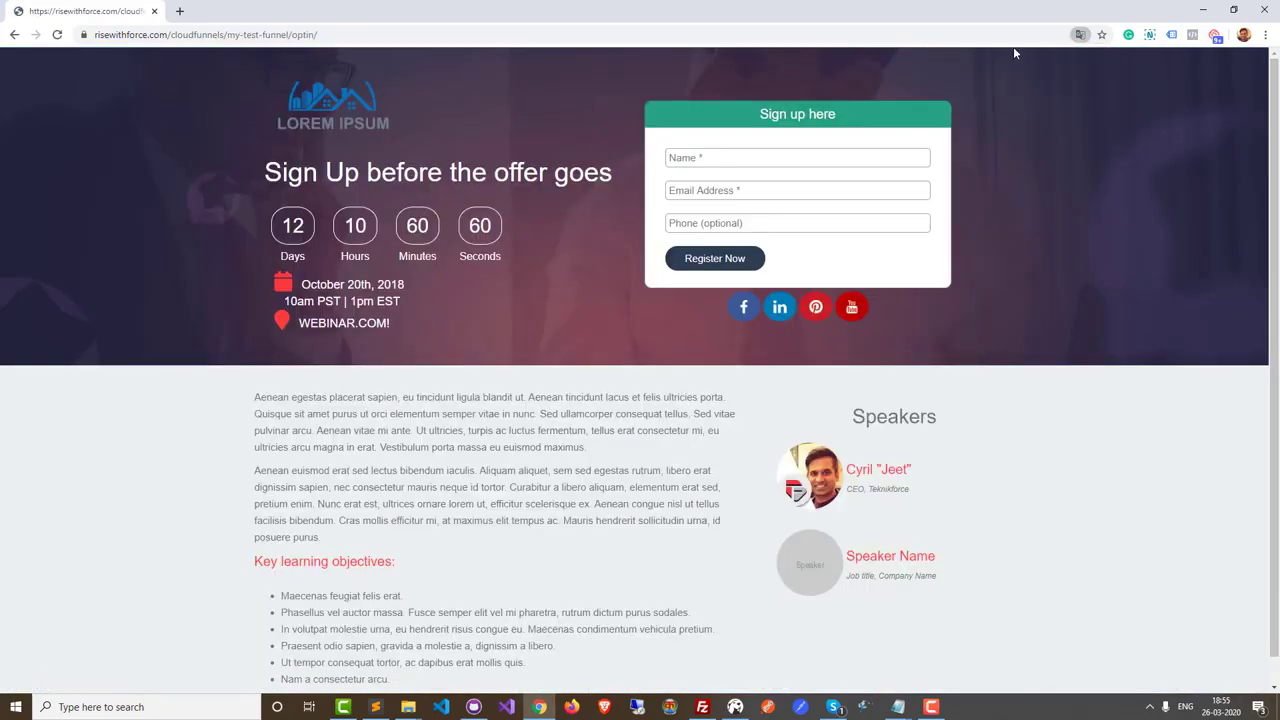
Return to the Edit Funnel page and open the template gallery for the Optin page
click(14, 34)
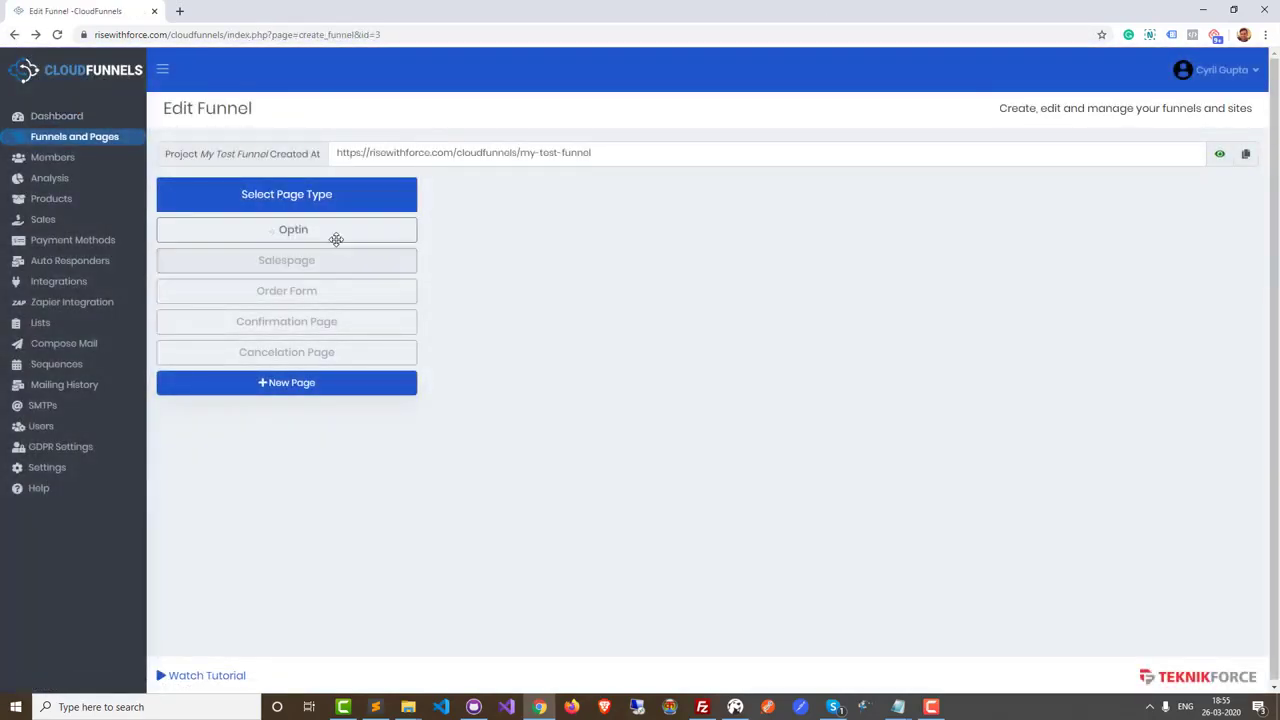
click(333, 236)
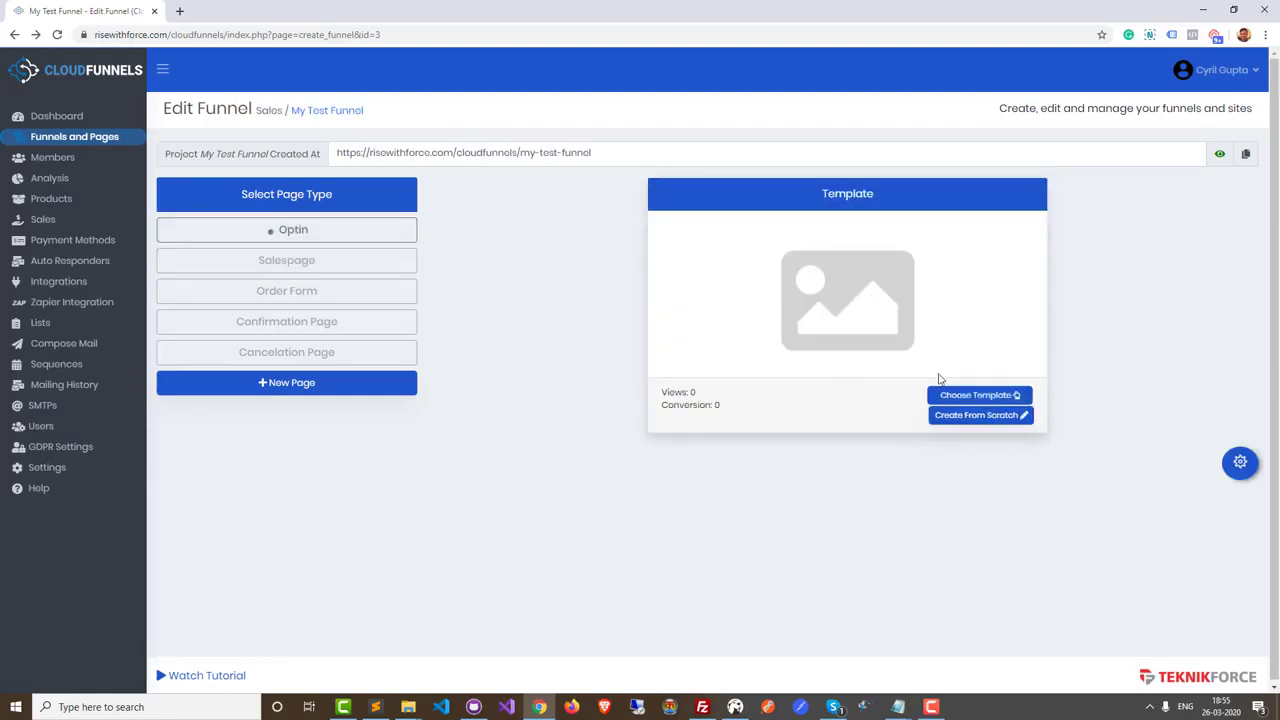
click(1003, 400)
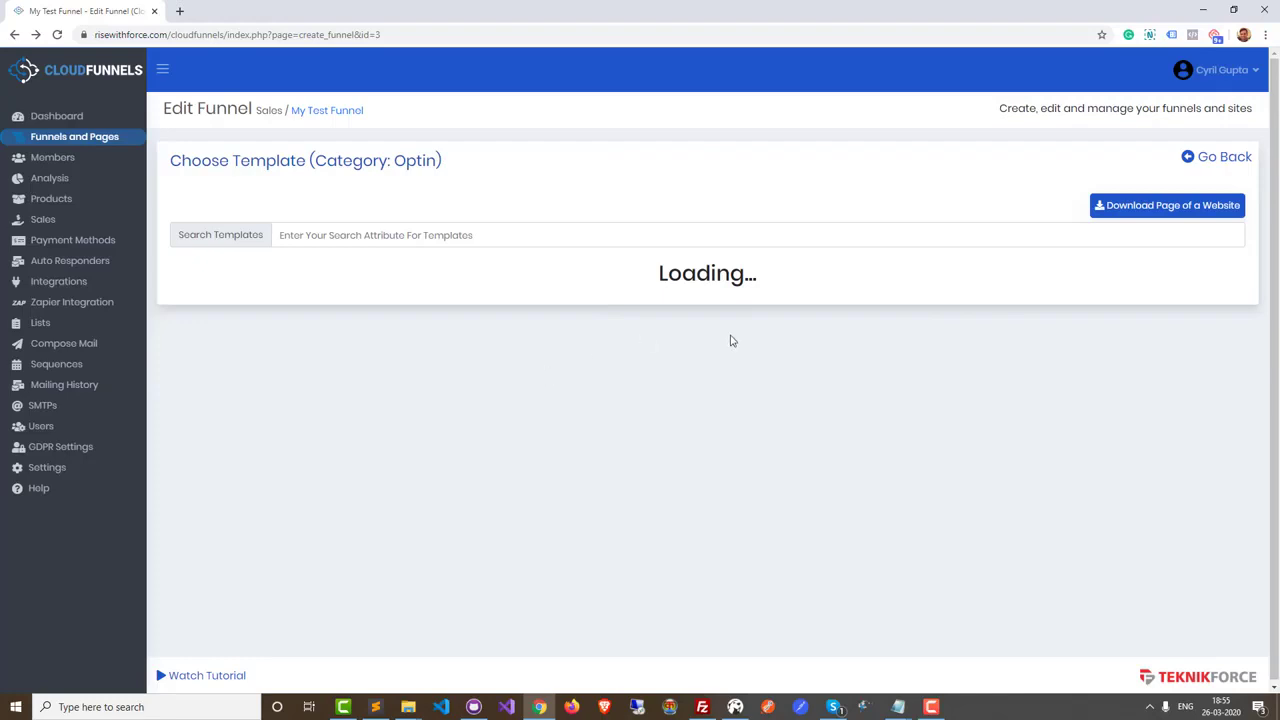
click(1143, 214)
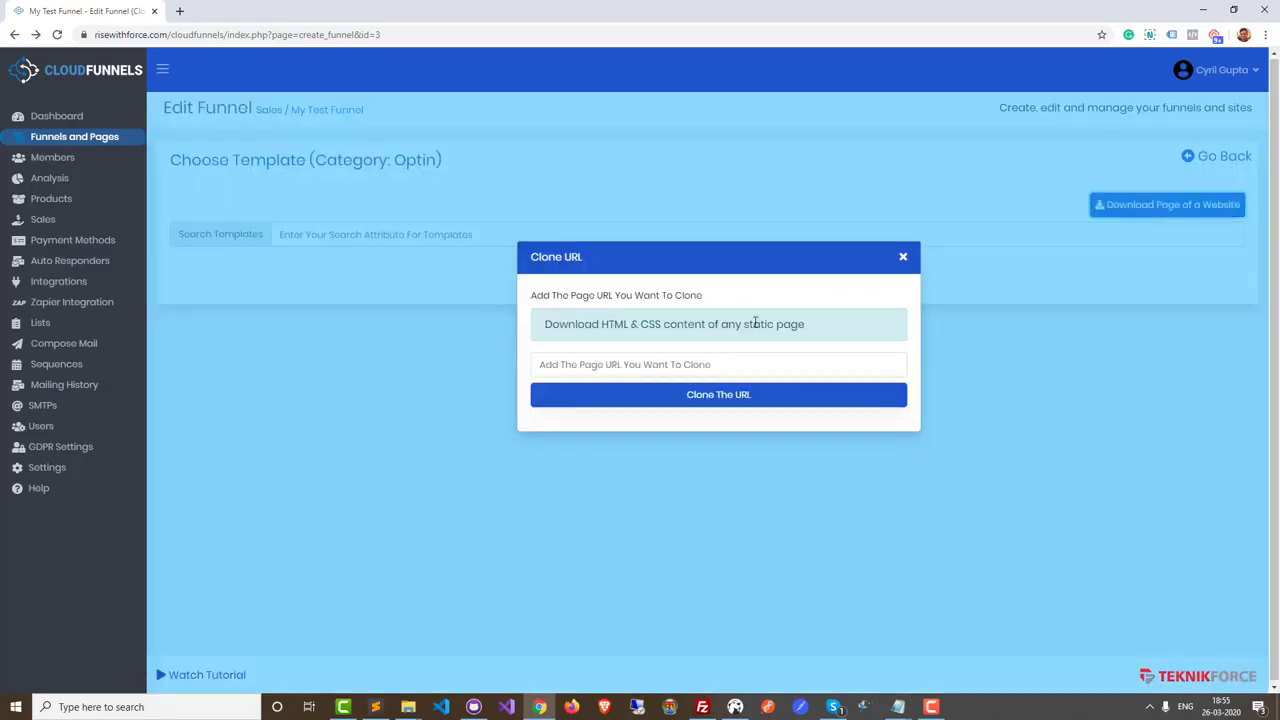
text(ht)
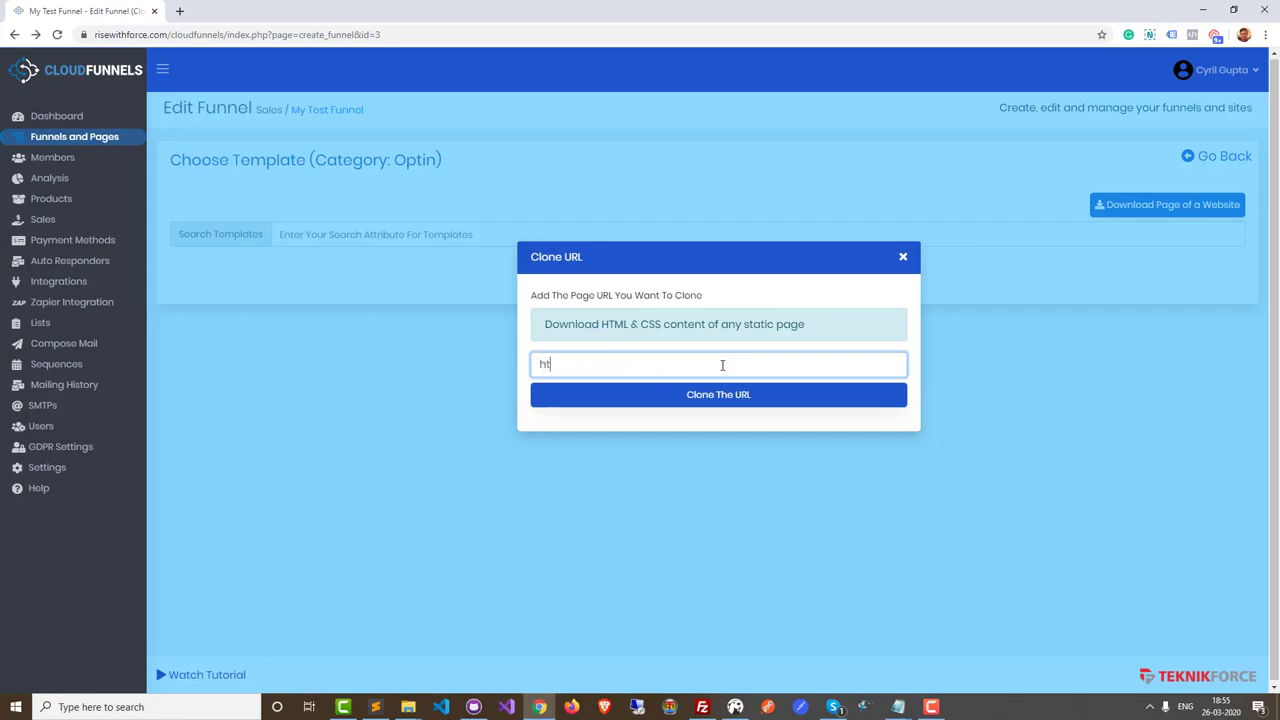
text(tp://teknikforce.com/)
triple_click(722, 364)
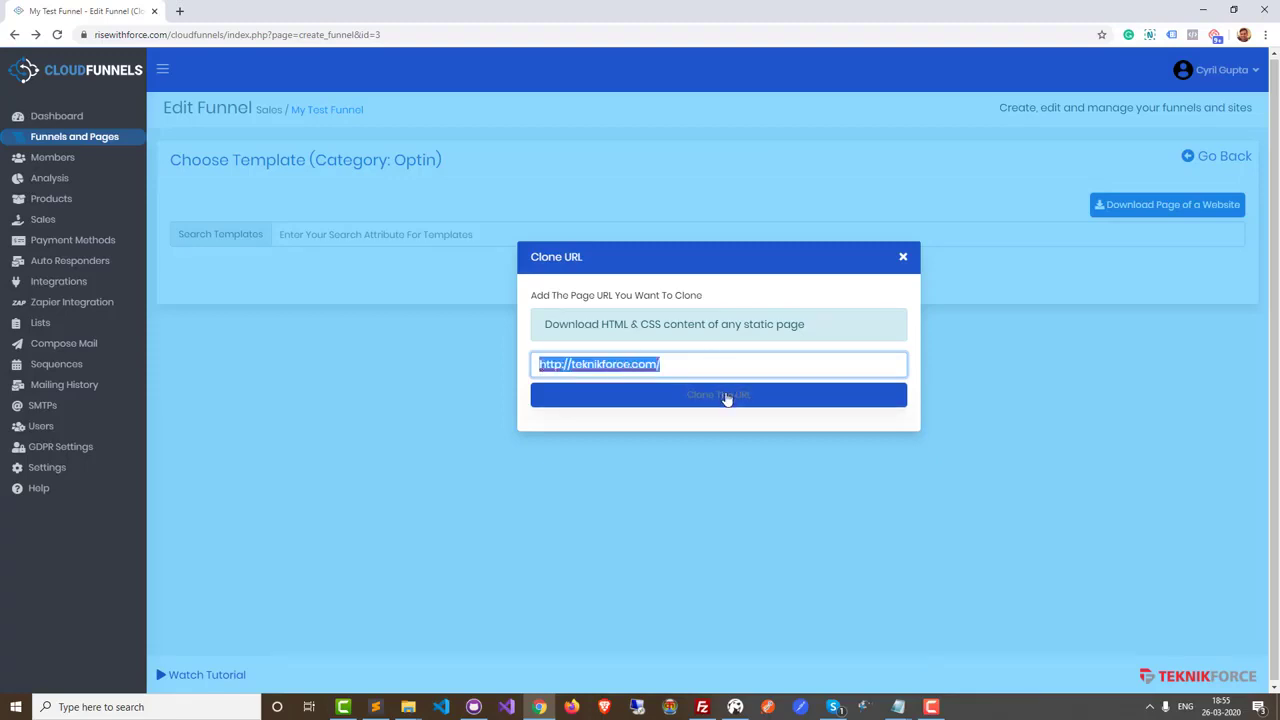
click(726, 396)
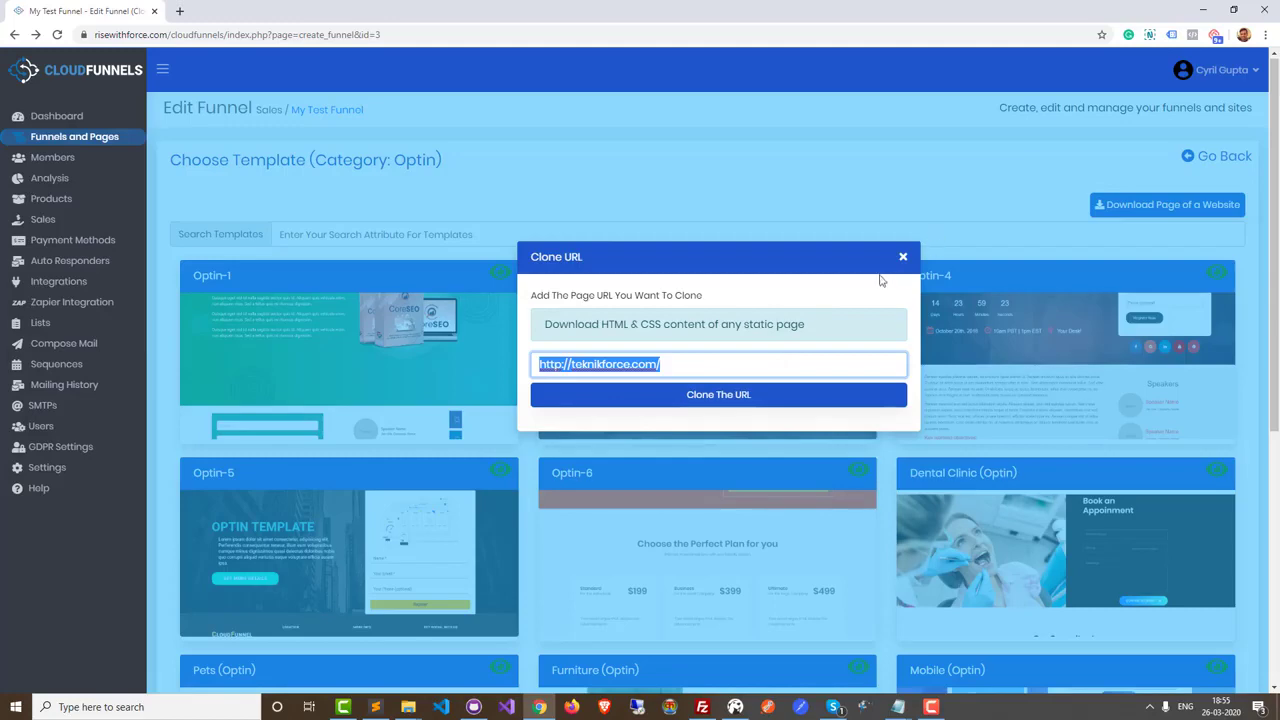
click(903, 257)
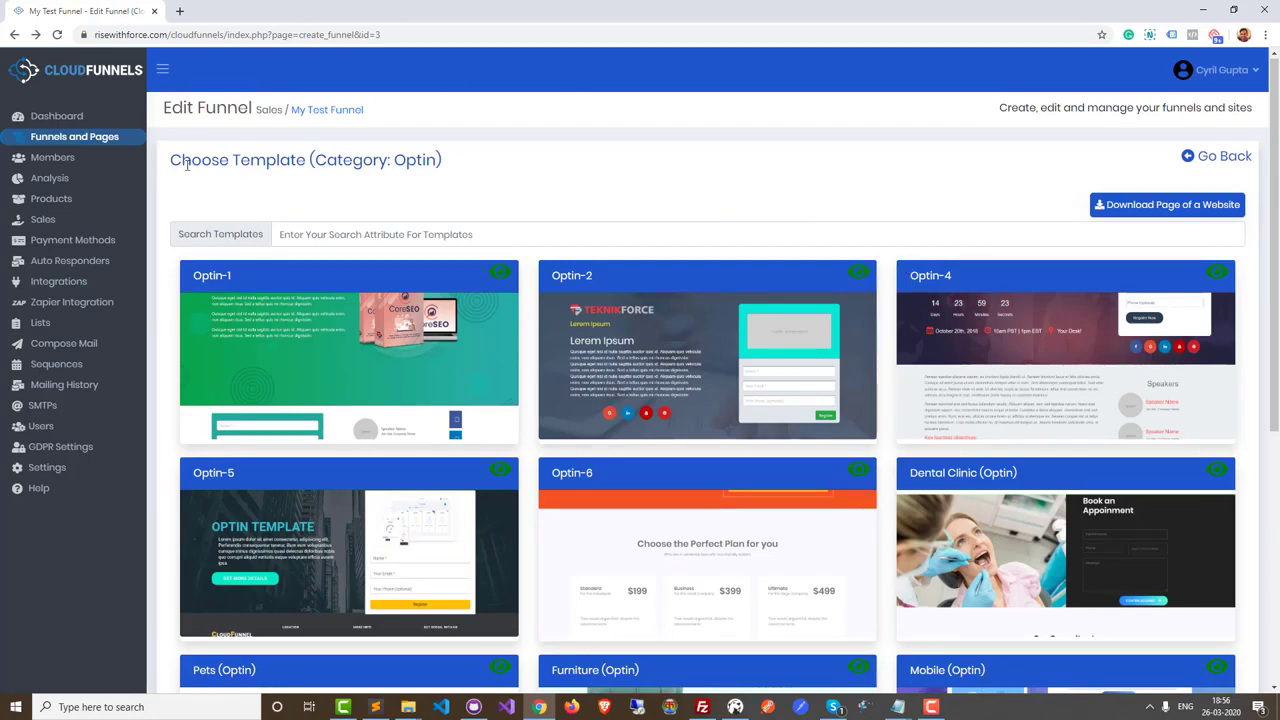
View the live My Test Funnel page from the Funnels and Sites list, check its URL and close it
click(87, 139)
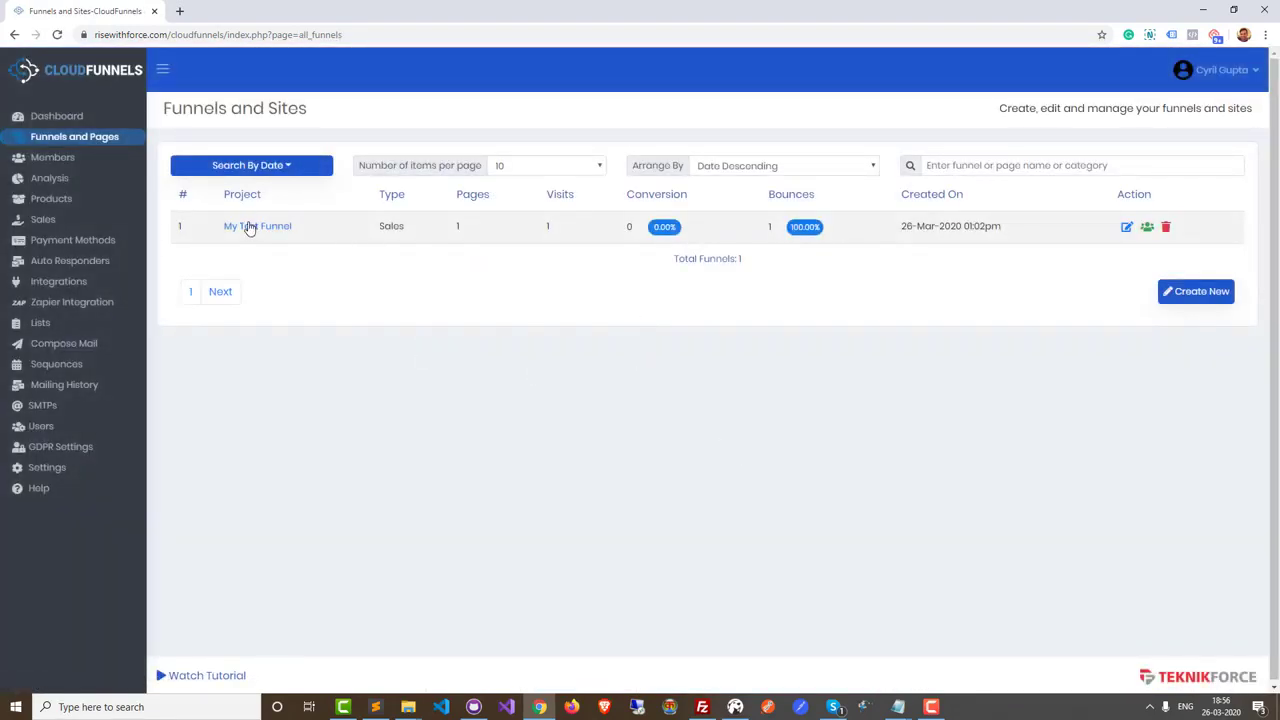
click(250, 228)
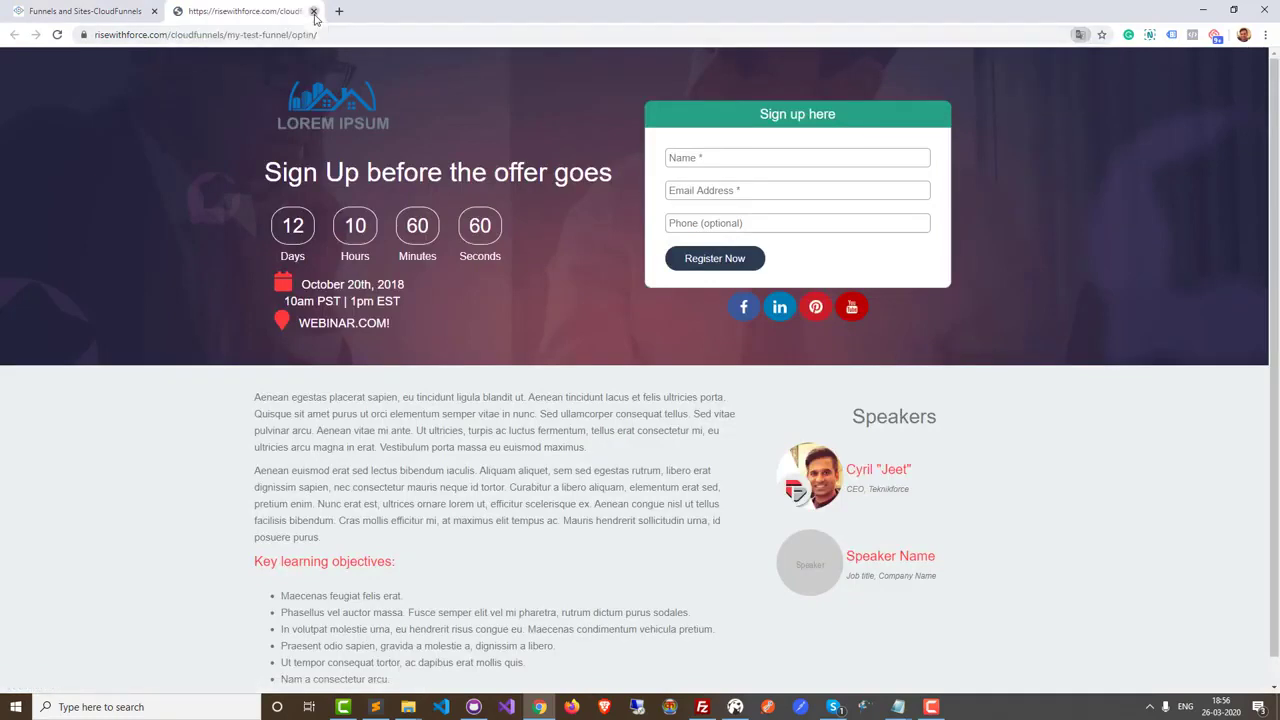
scroll(392, 179, down, 1)
scroll(392, 179, up, 1)
drag(250, 34, 330, 36)
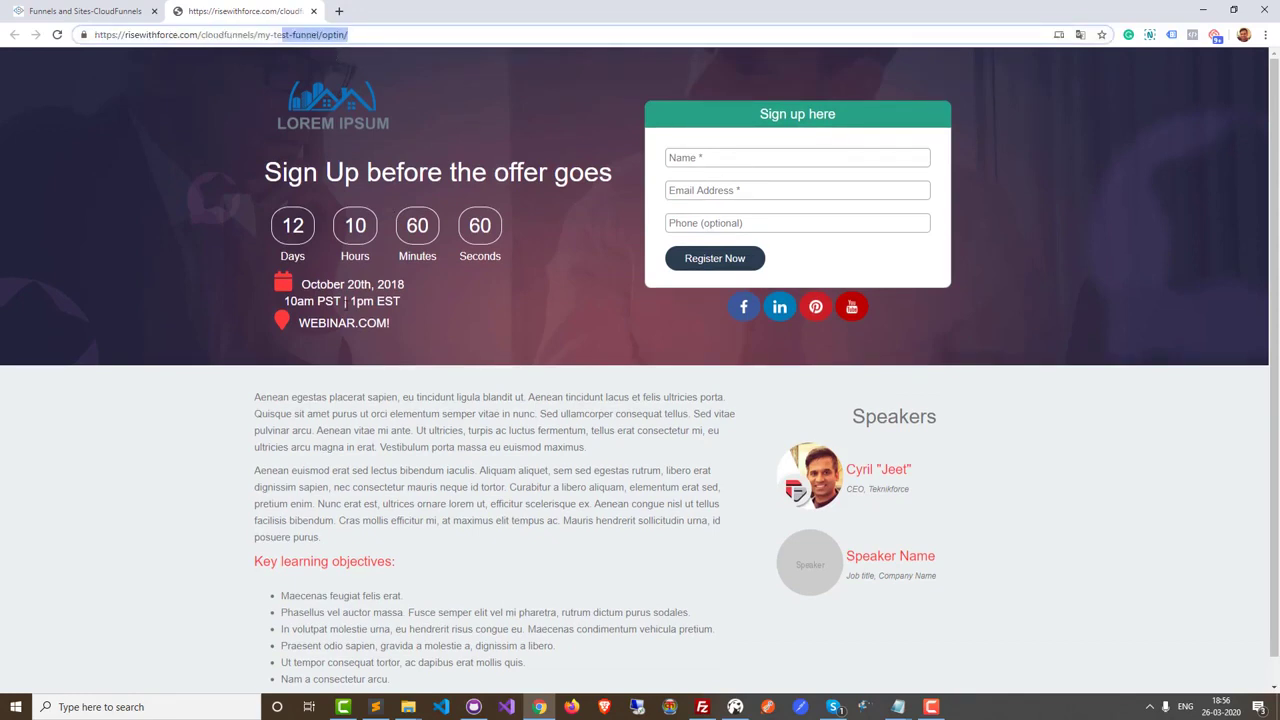
click(314, 11)
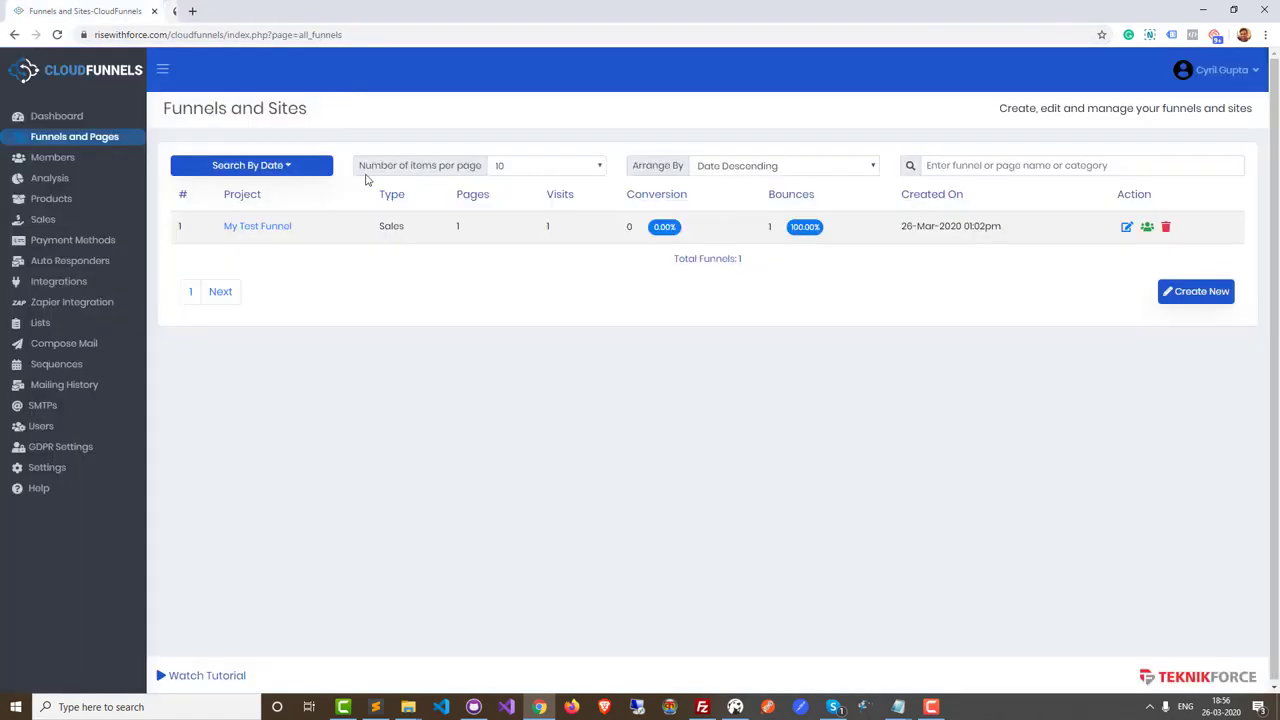
Open My Test Funnel for editing and view the template gallery for its Salespage
click(1126, 229)
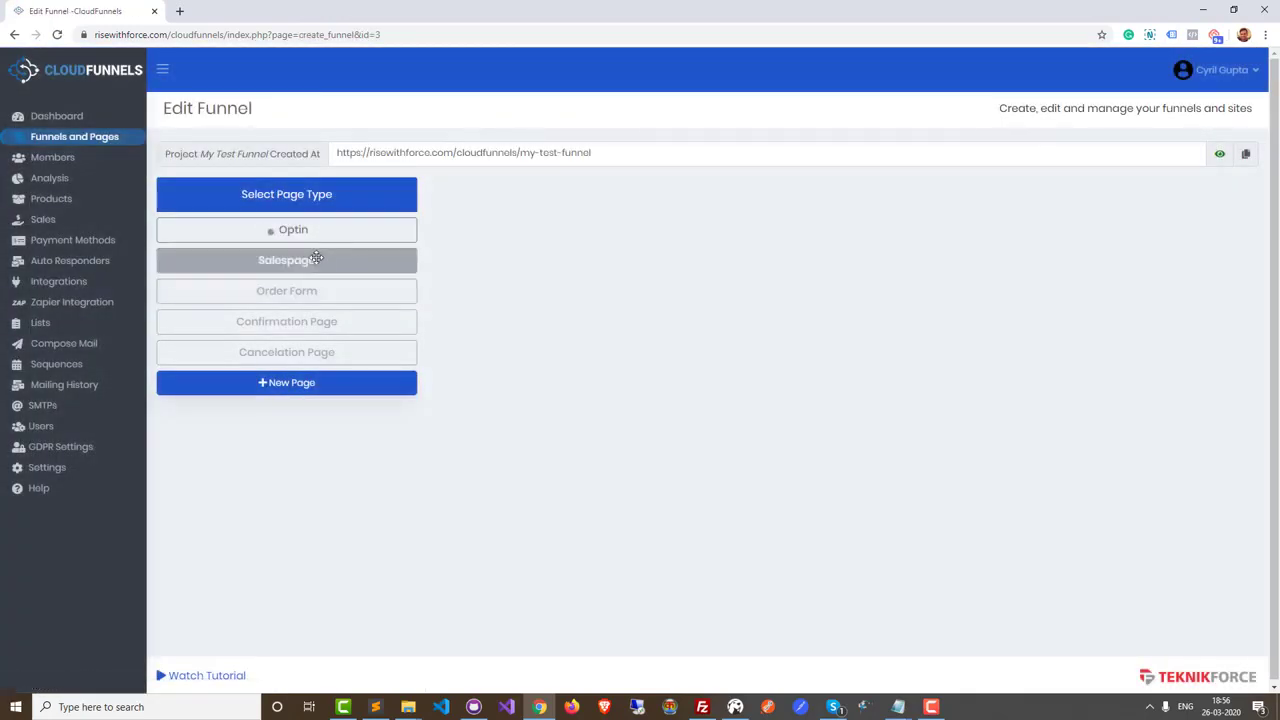
click(292, 262)
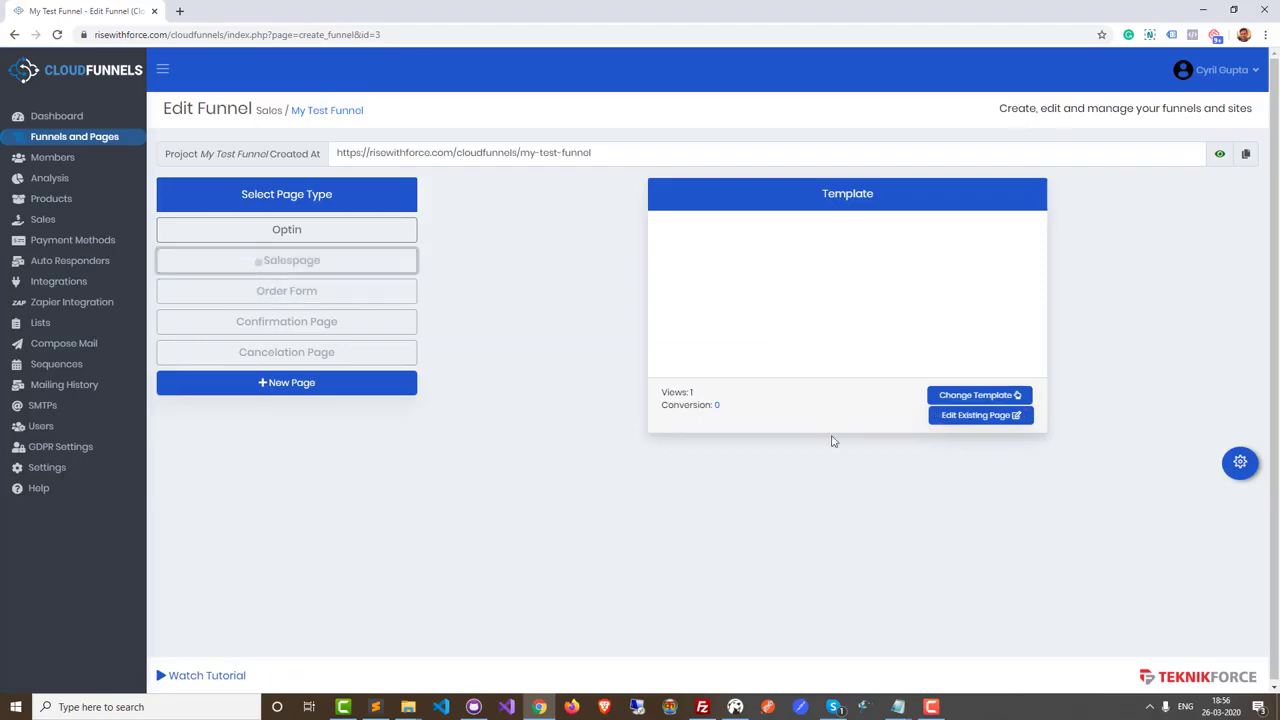
click(979, 399)
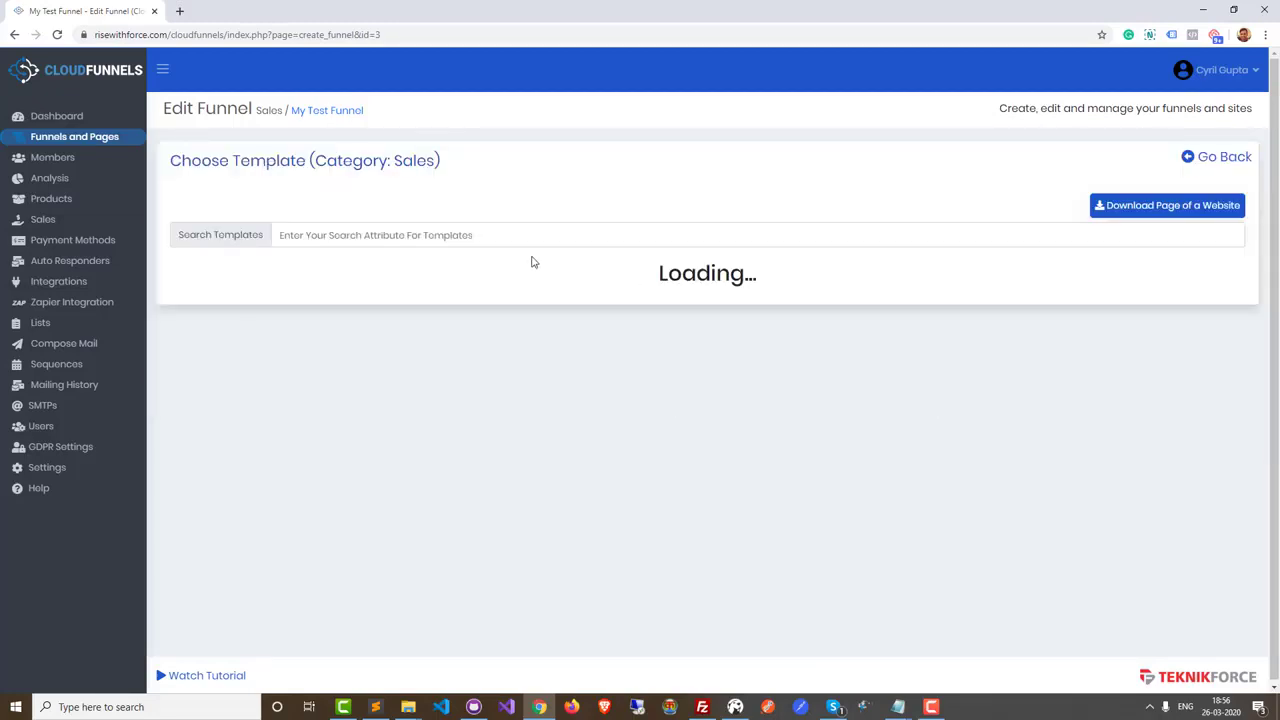
View the blank Create Funnel form from the Funnels and Sites list and return to the list without creating anything
click(60, 137)
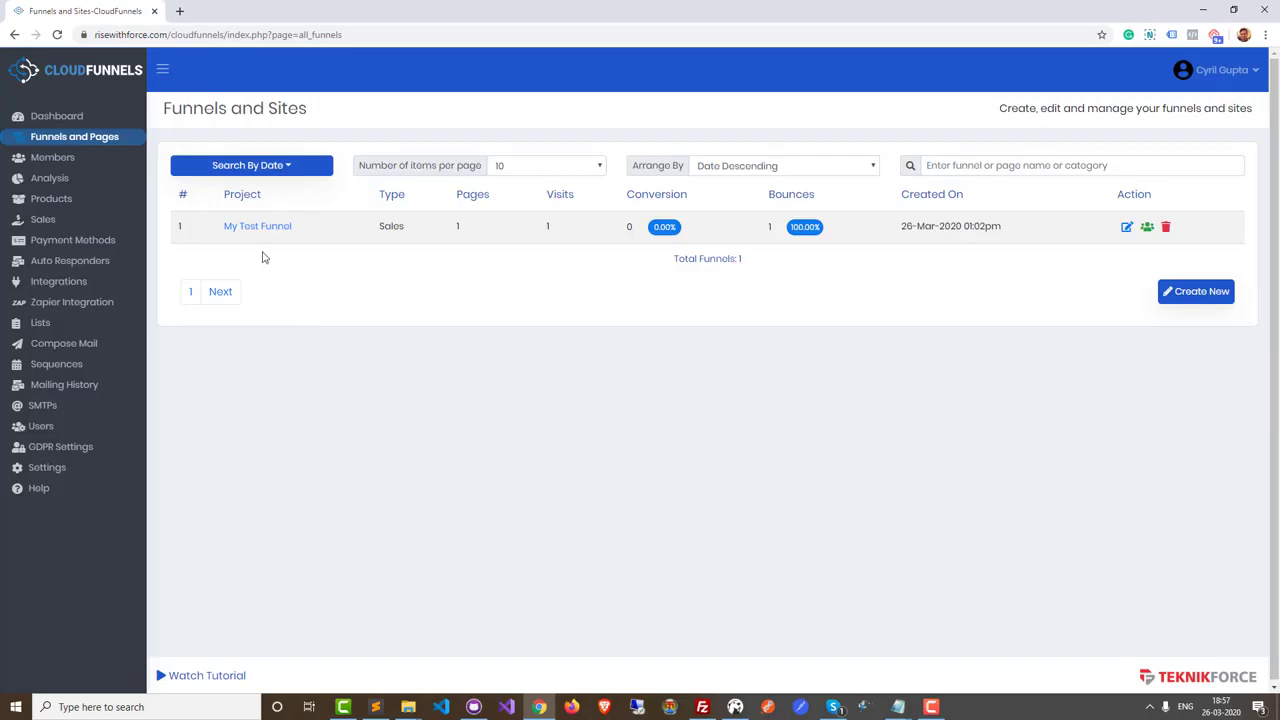
click(1192, 298)
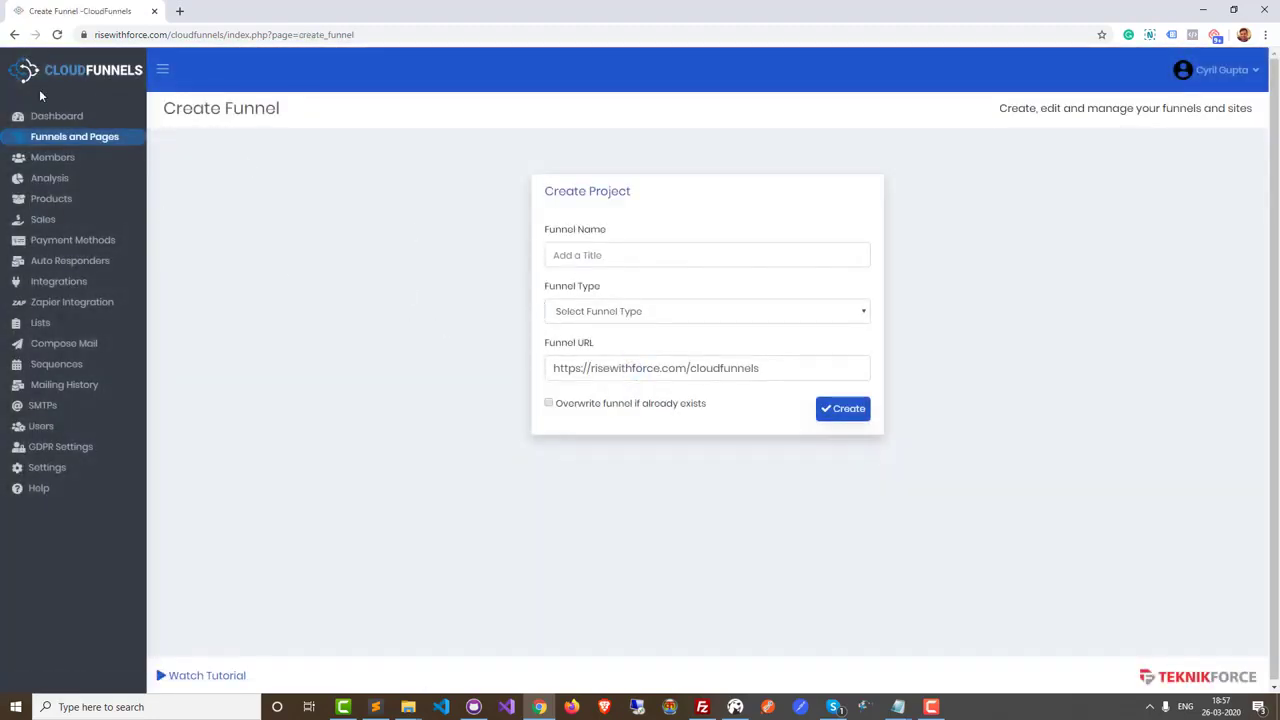
click(14, 35)
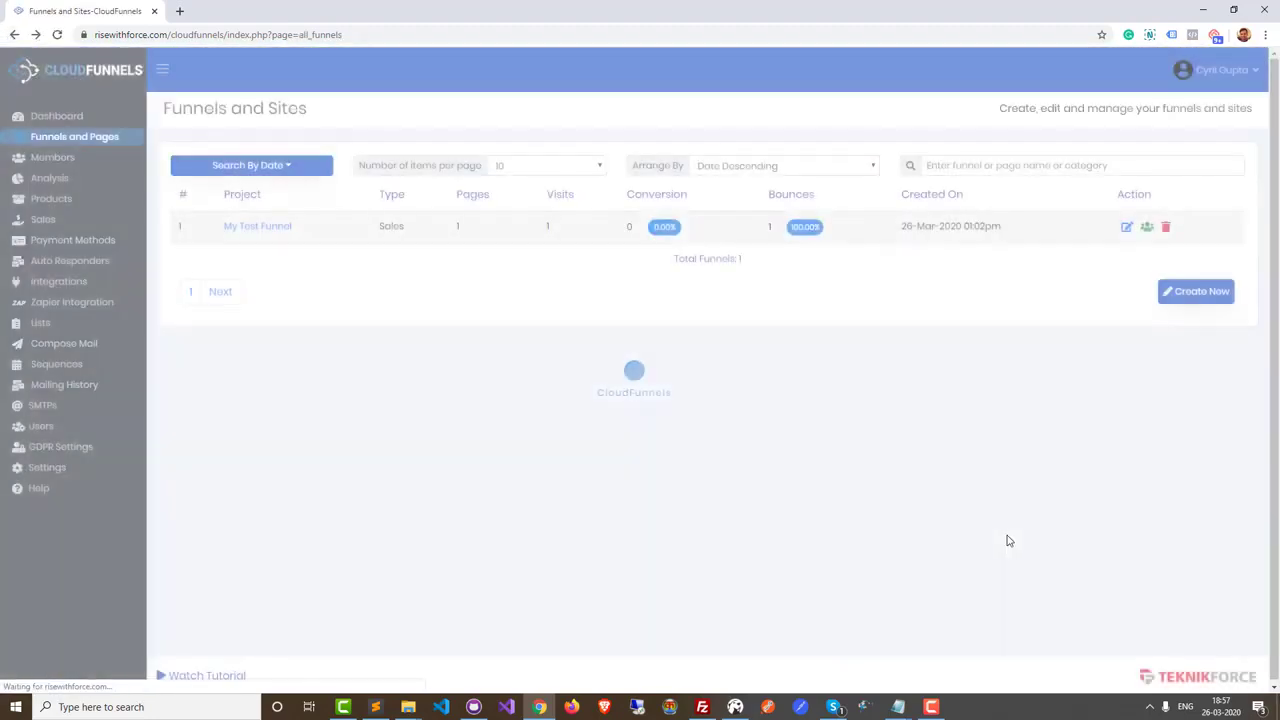
Open the Optin page settings of My Test Funnel and review the options such as the GDPR cookie notice and page cache
click(1124, 227)
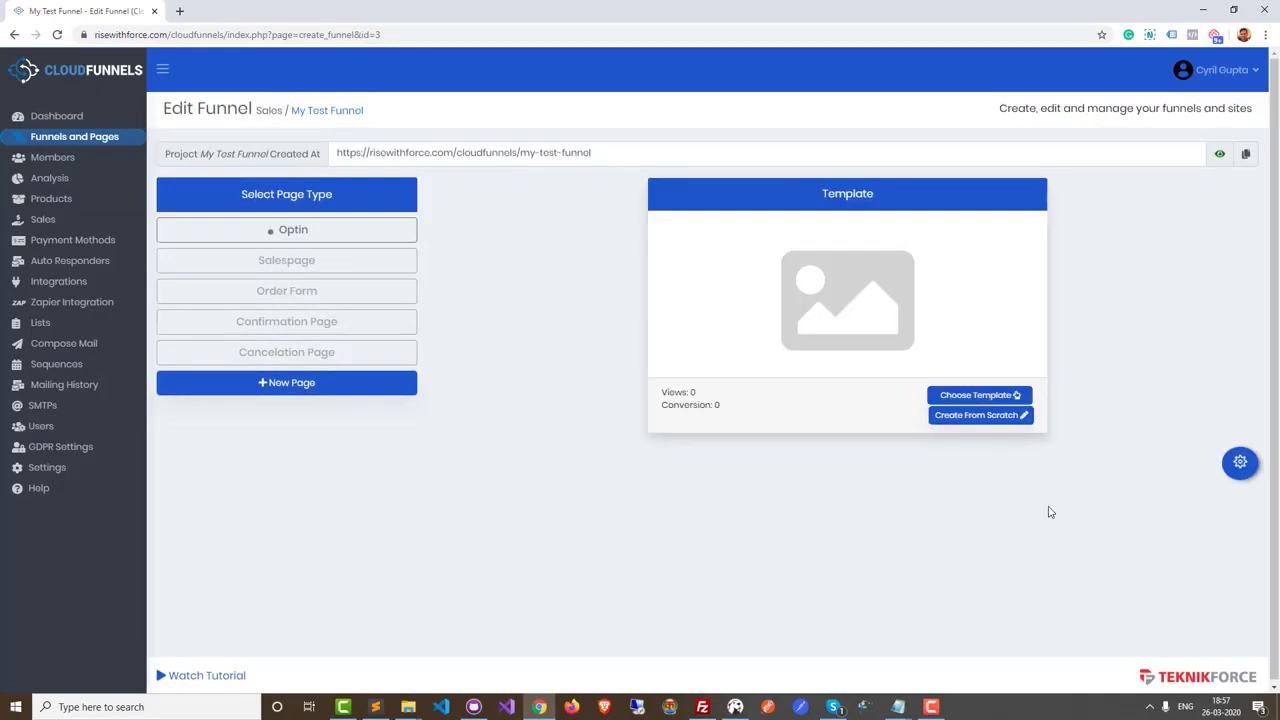
click(1238, 467)
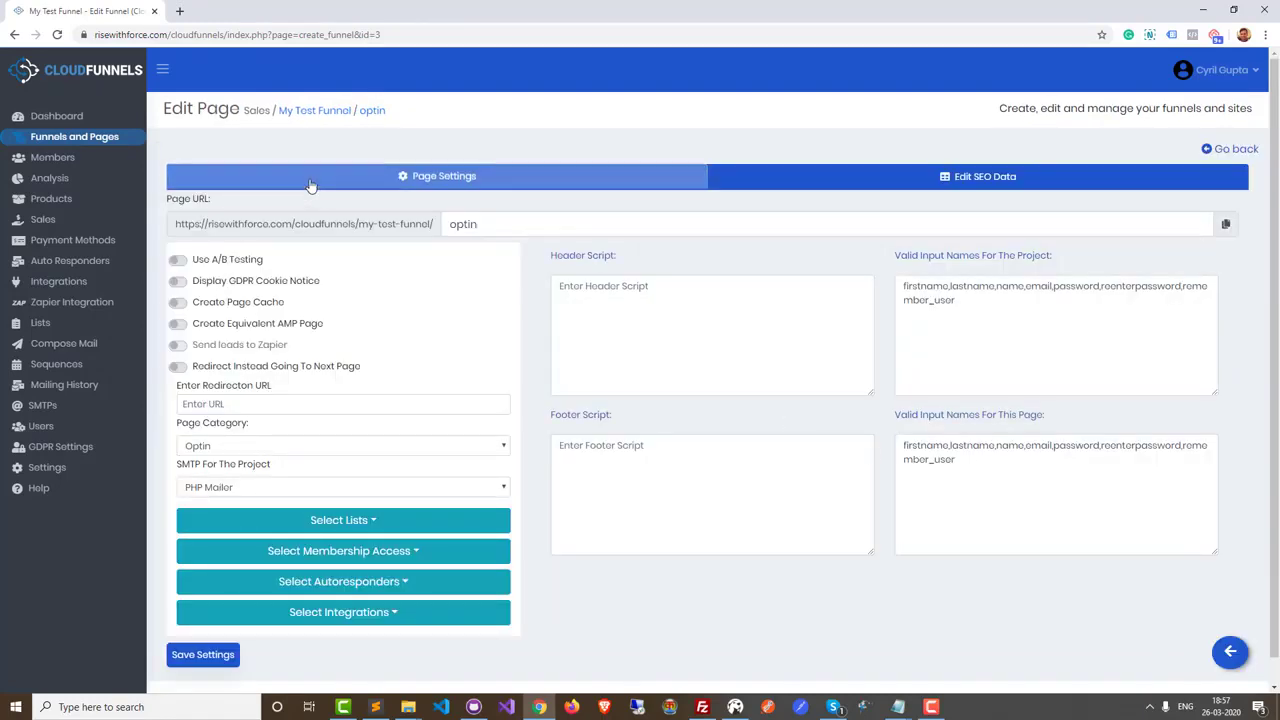
click(261, 287)
click(261, 288)
mouse_move(245, 313)
scroll(245, 313, down, 1)
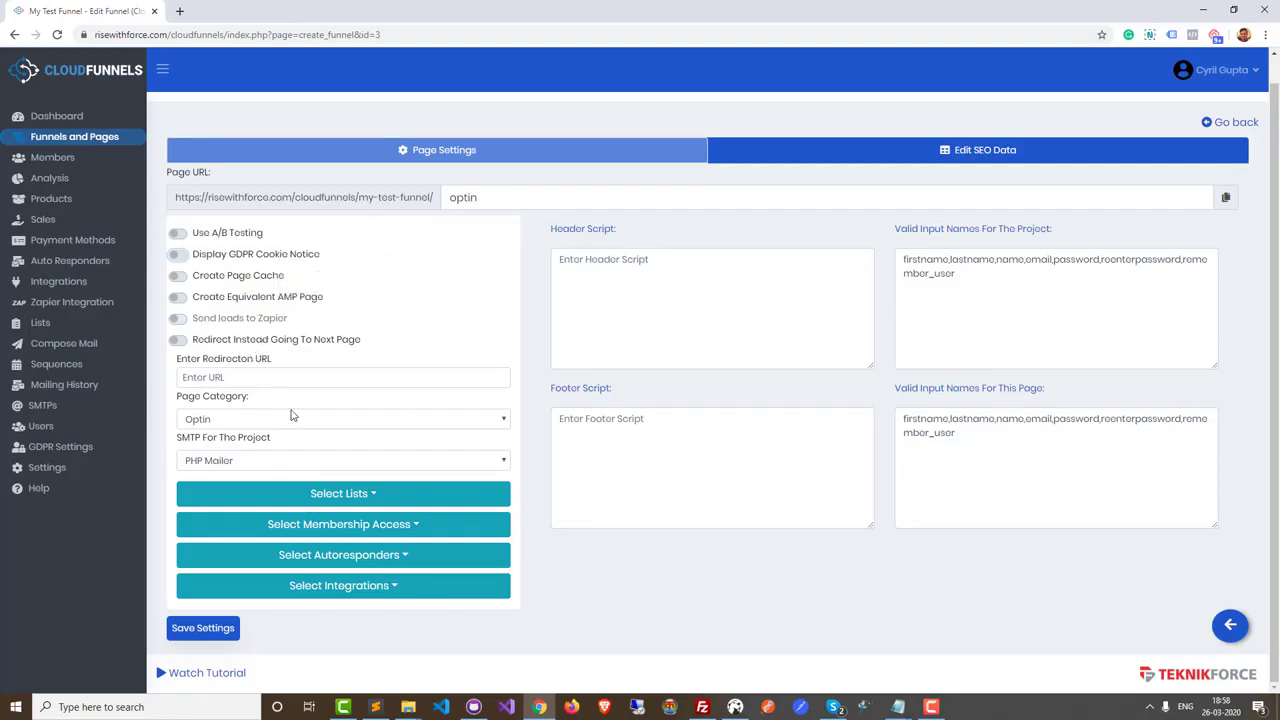
Check the available lists, membership access, autoresponders and integrations in the Optin page settings
click(337, 497)
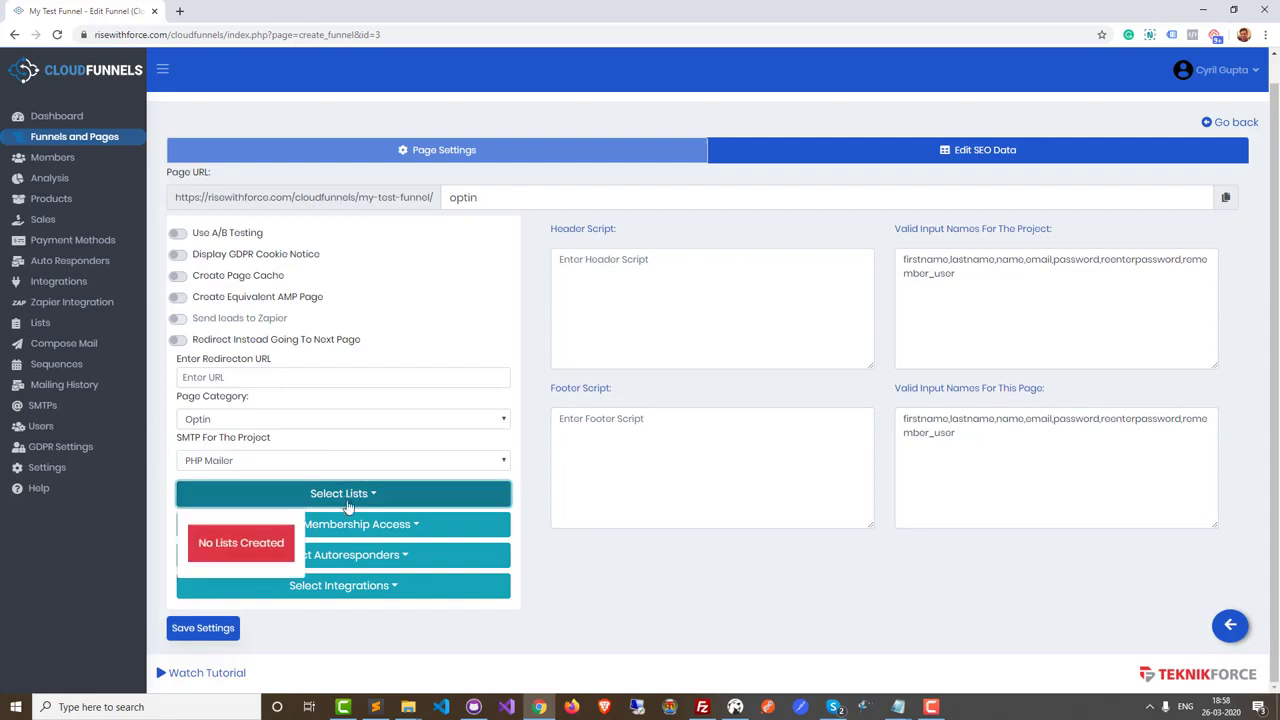
click(548, 569)
click(330, 494)
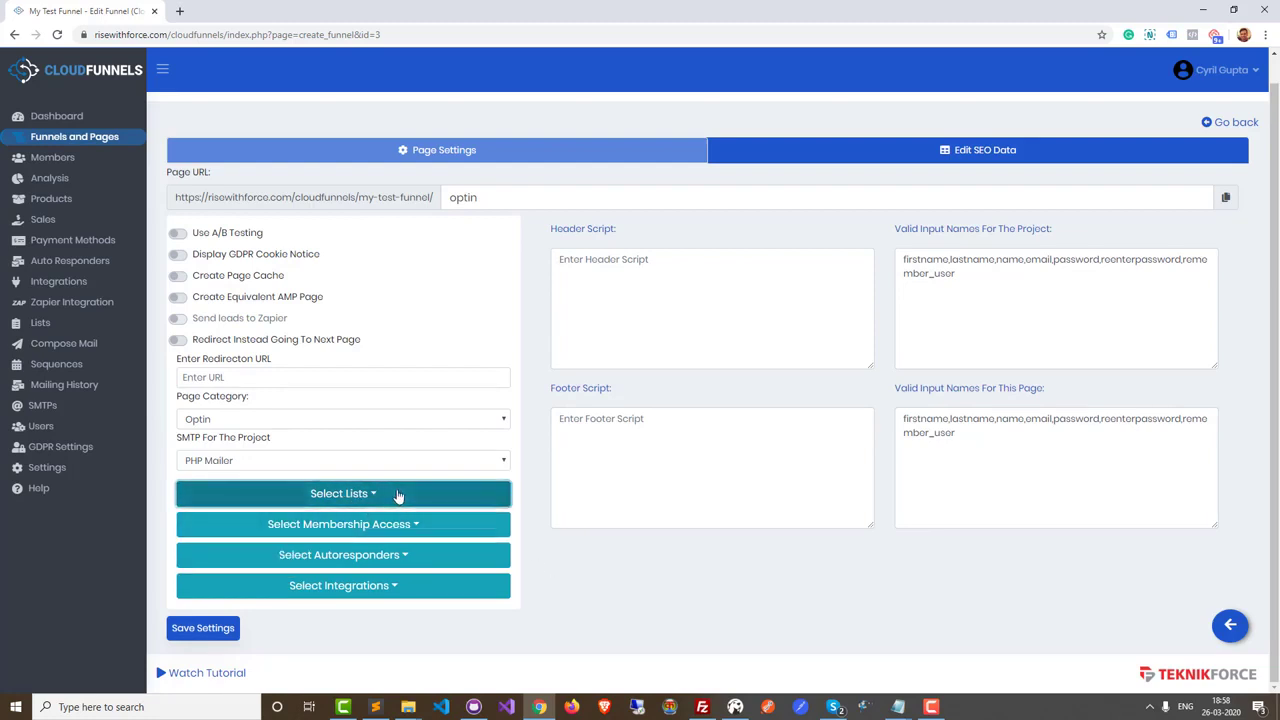
click(430, 530)
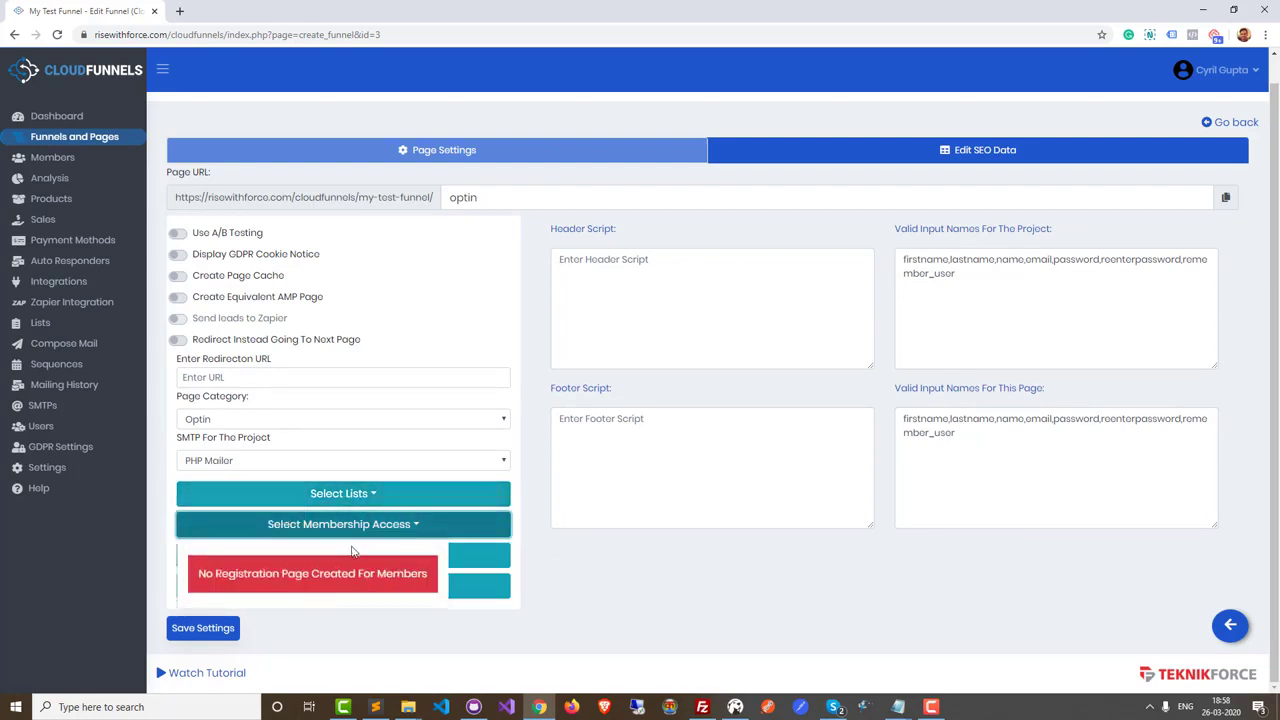
click(536, 588)
click(443, 560)
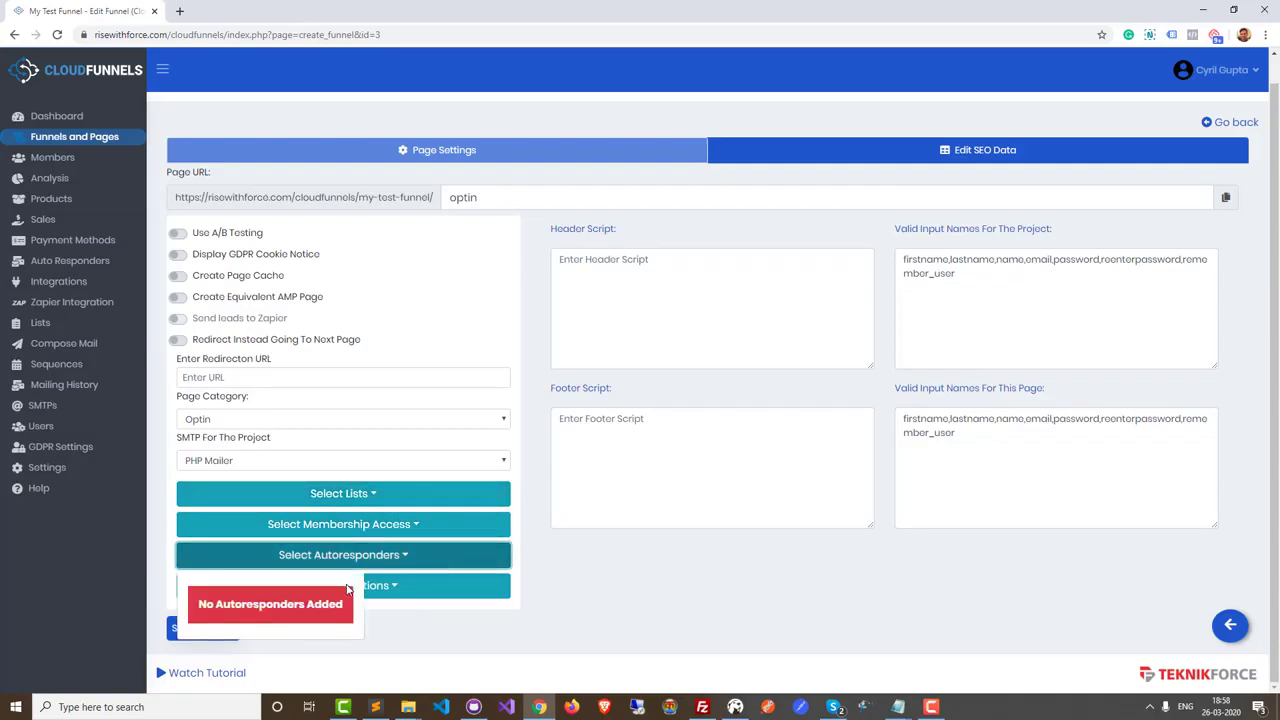
click(523, 591)
click(449, 588)
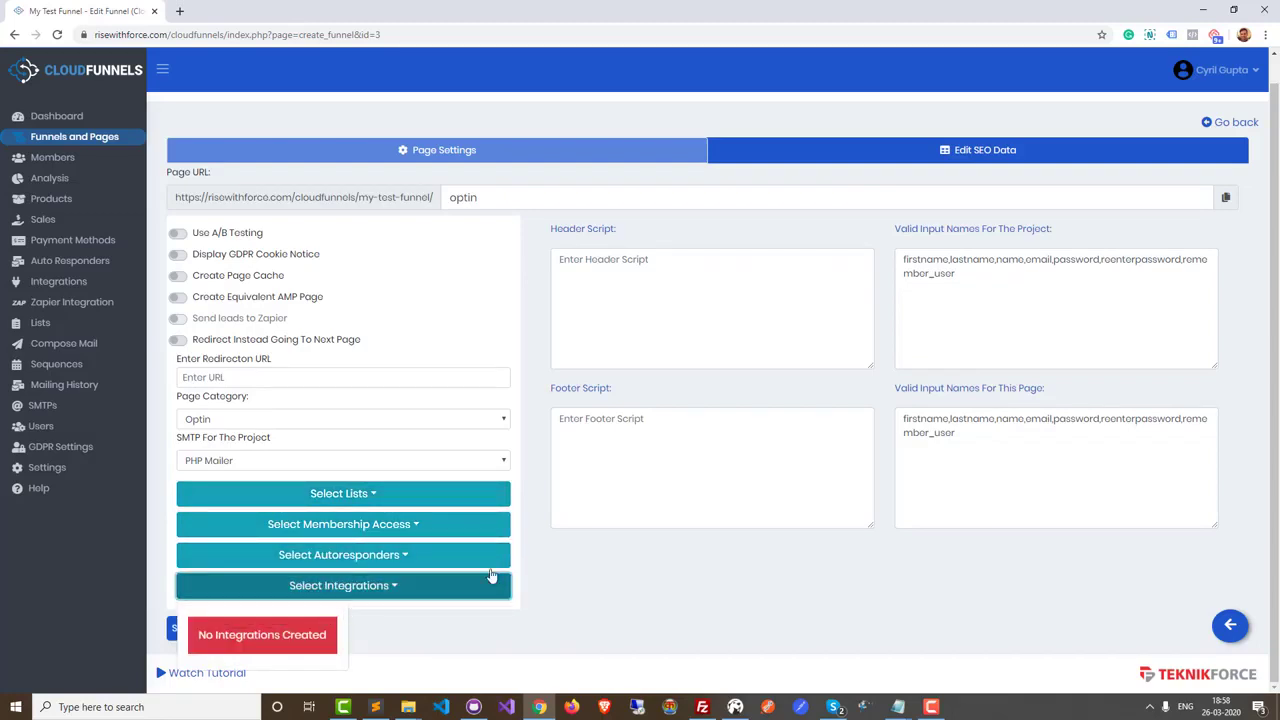
click(626, 569)
Look over the header and footer script fields and the valid input names, and open the Optin page's SEO data
click(648, 326)
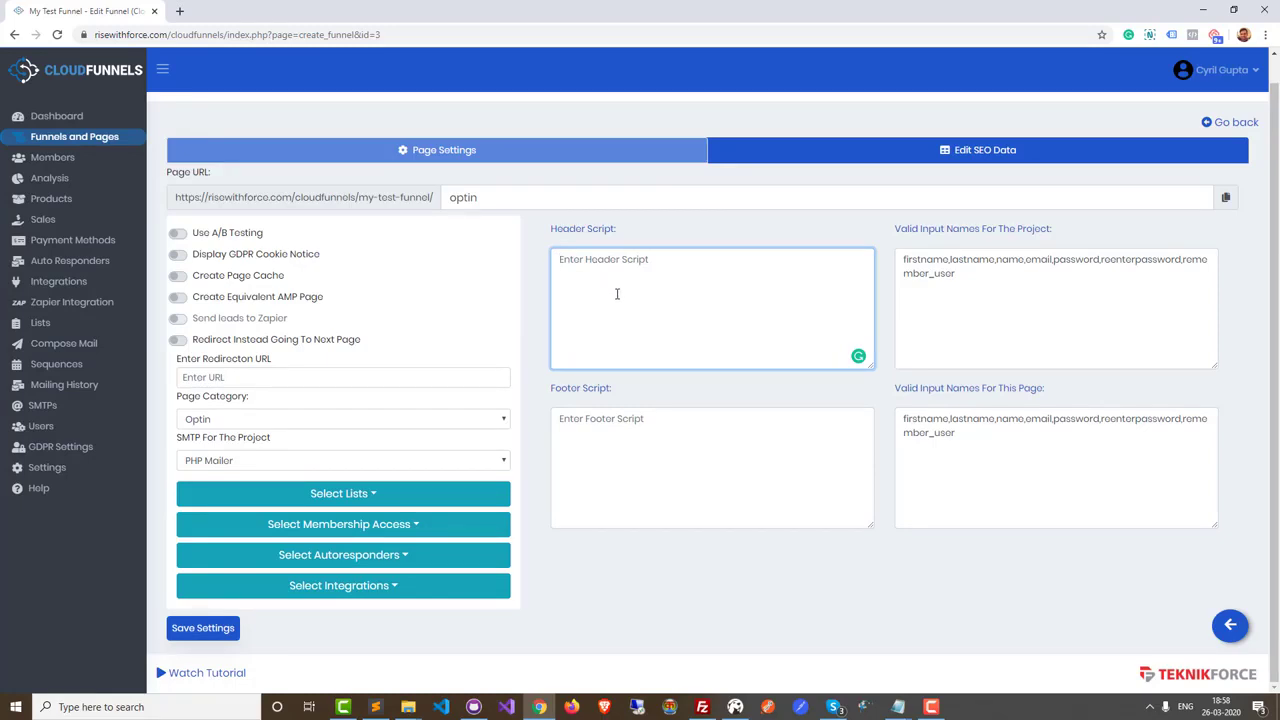
click(645, 540)
click(654, 510)
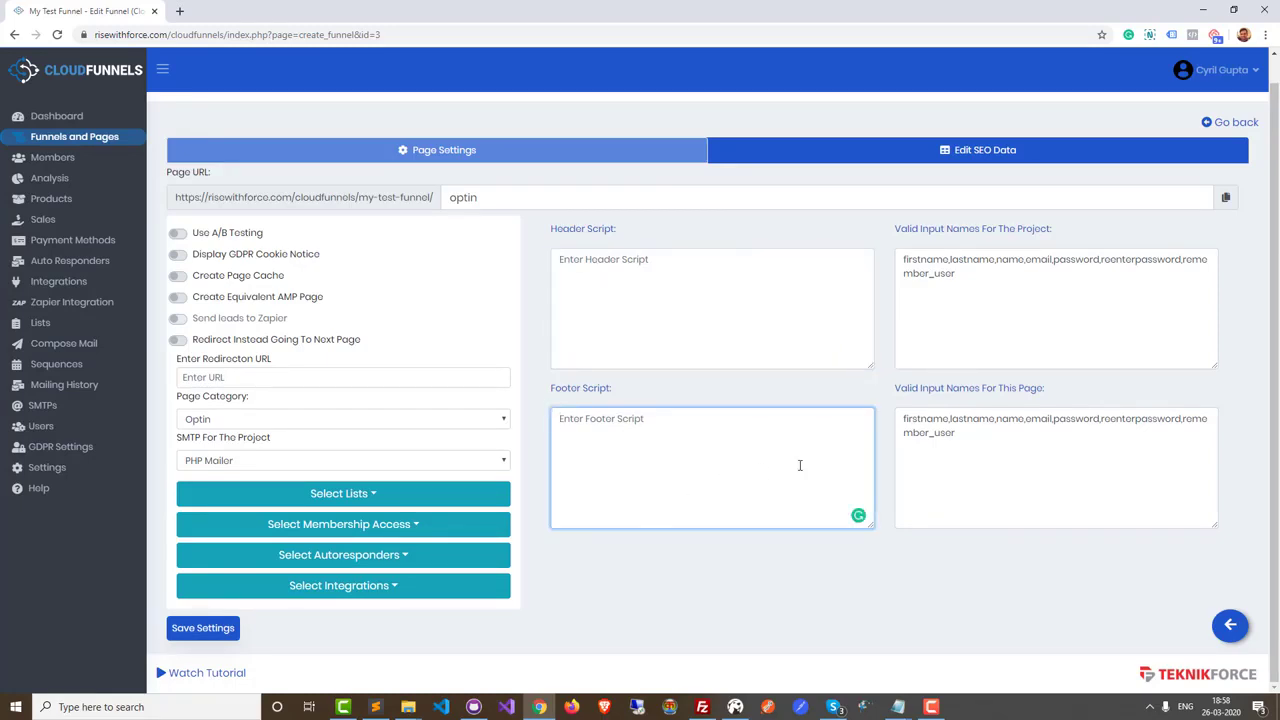
click(992, 326)
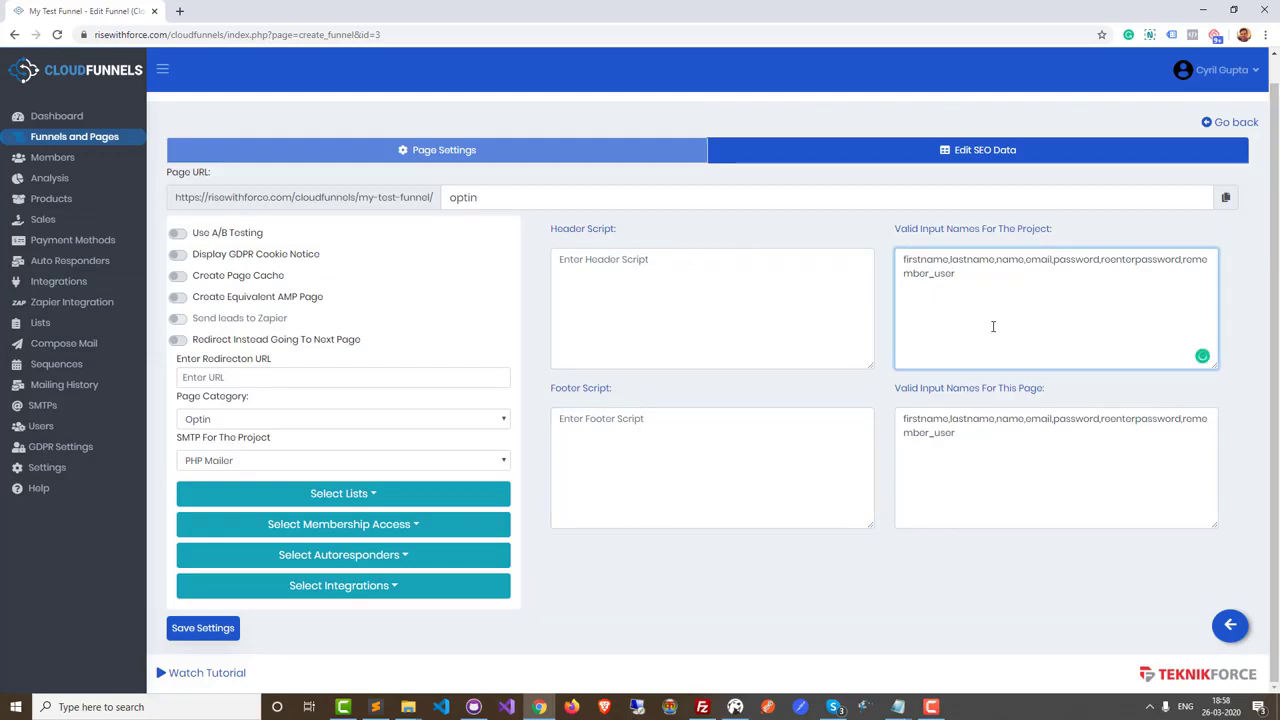
click(987, 449)
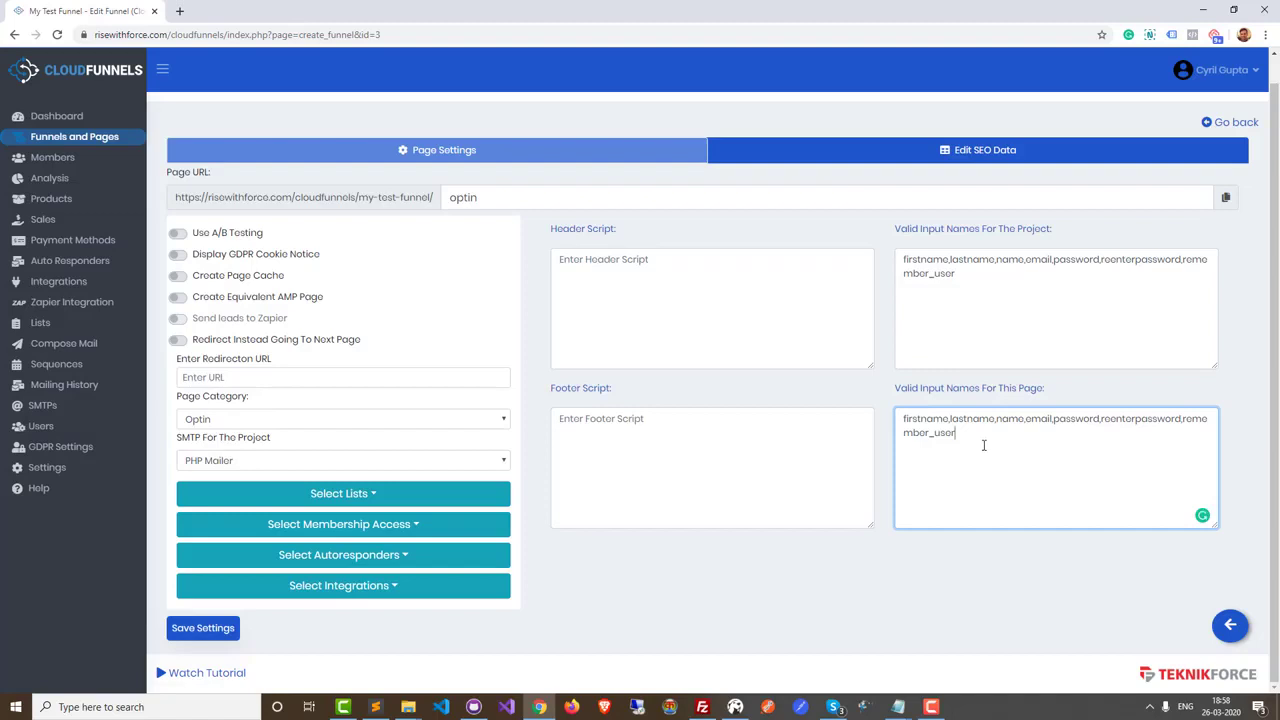
click(1010, 152)
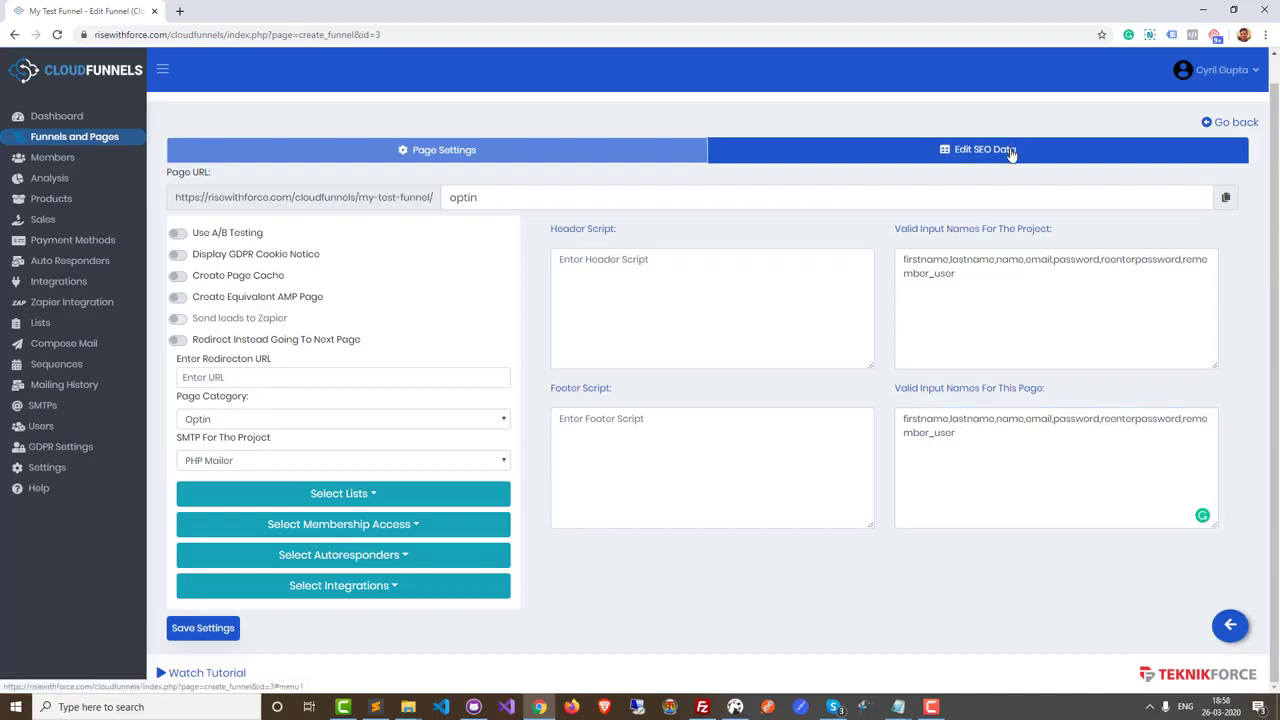
Review the Optin page's SEO data fields: page title, description, robots value, title icon, keywords and copyright
click(1010, 152)
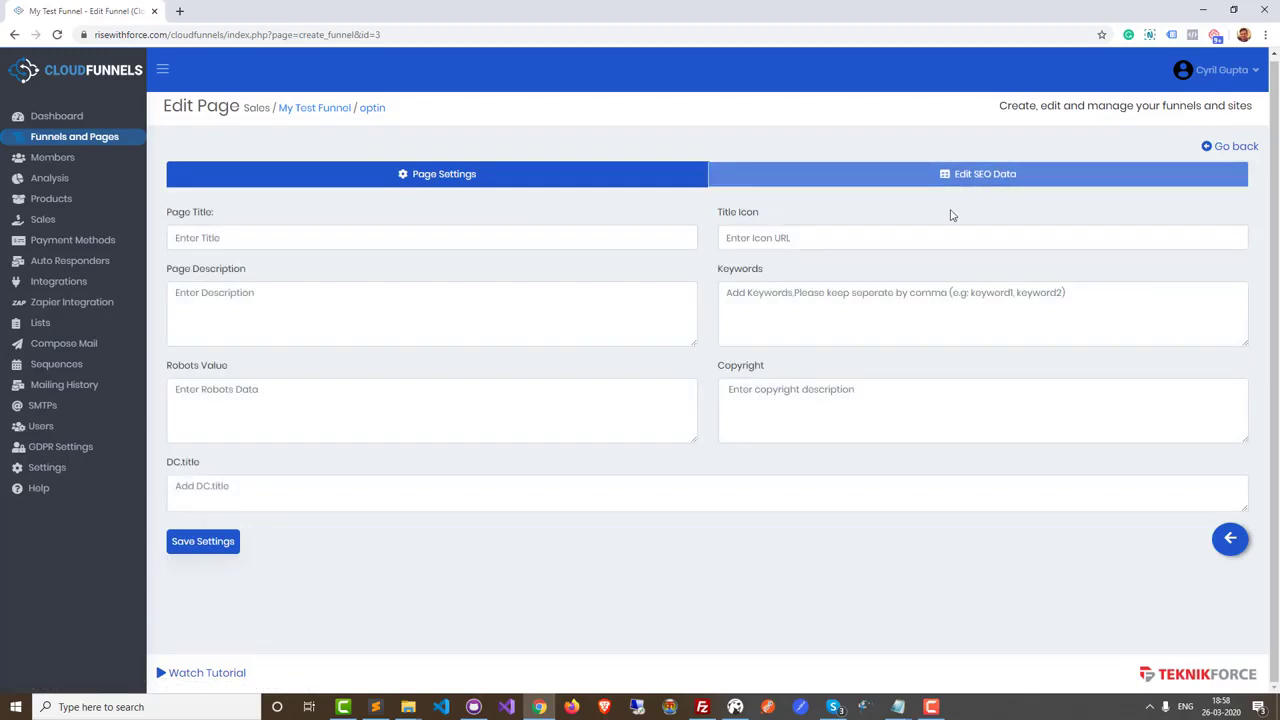
click(474, 234)
click(424, 309)
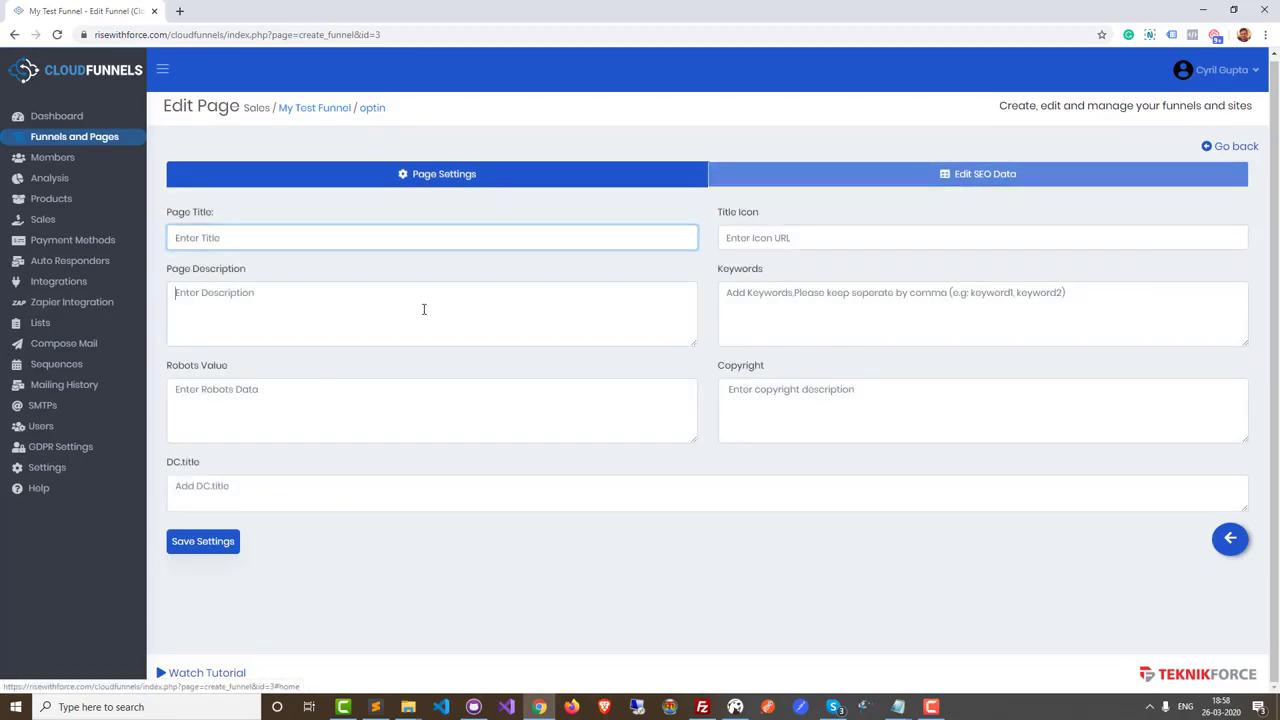
click(376, 420)
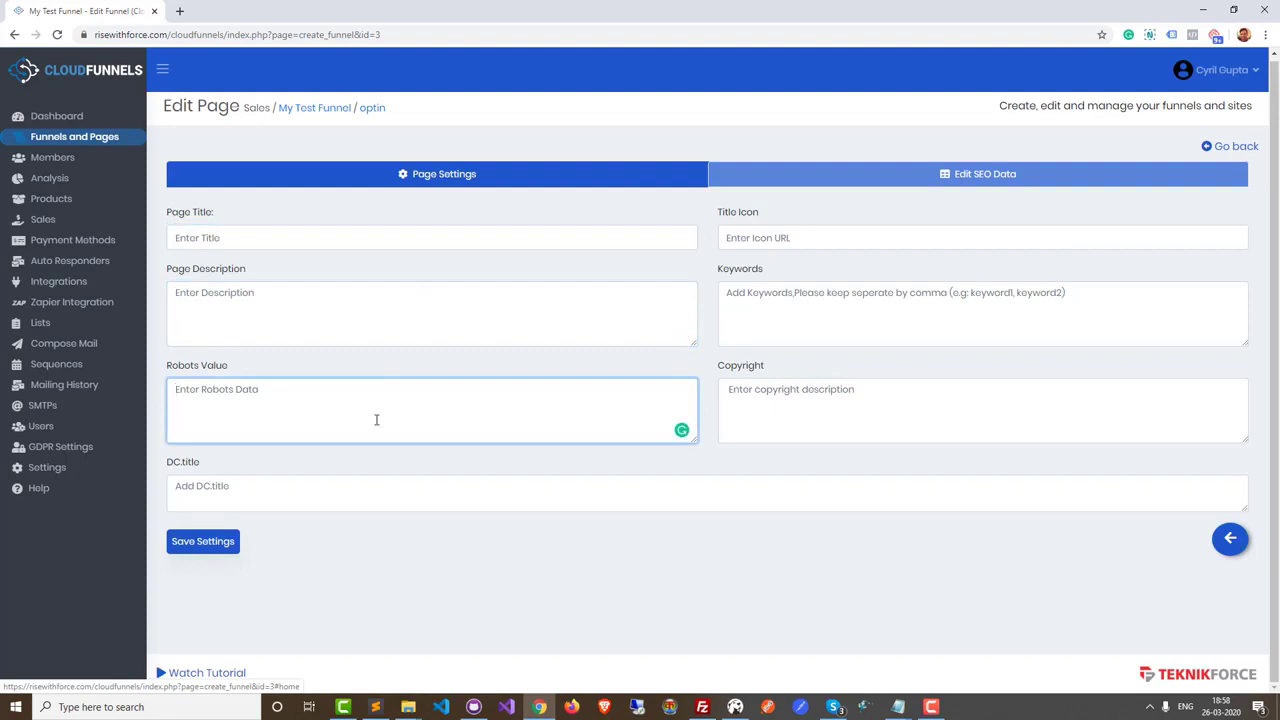
click(853, 240)
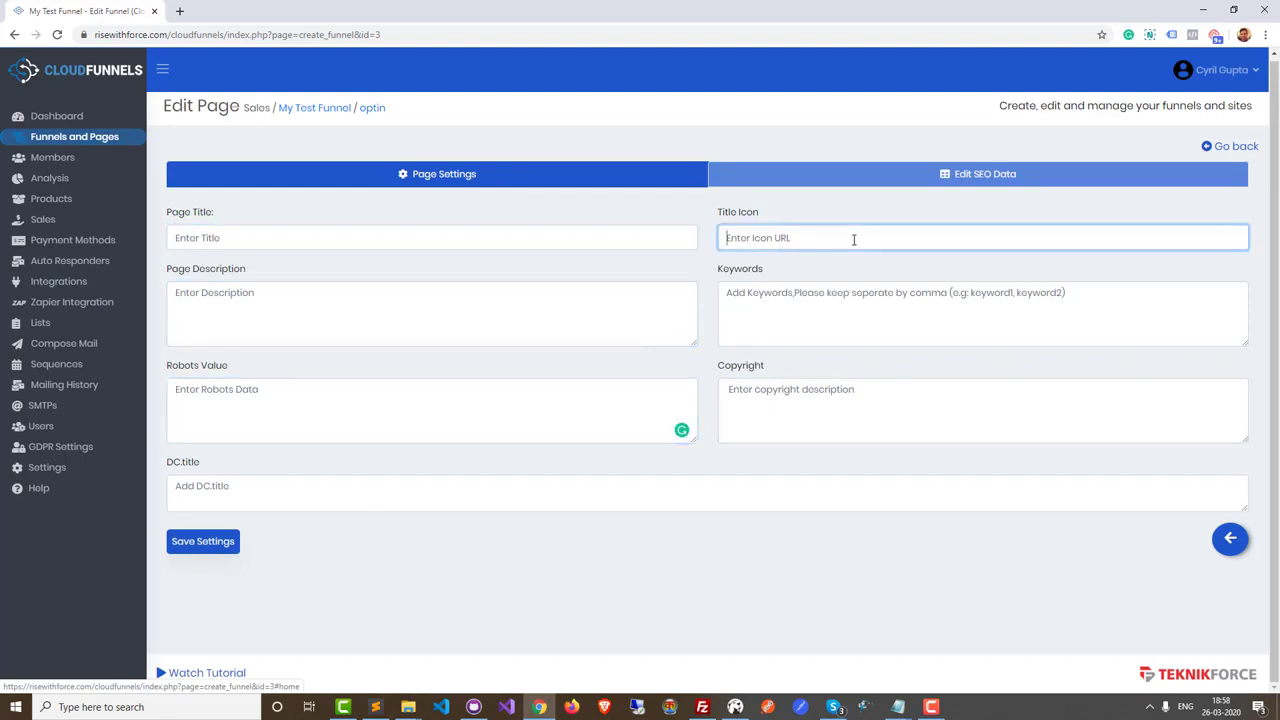
click(847, 331)
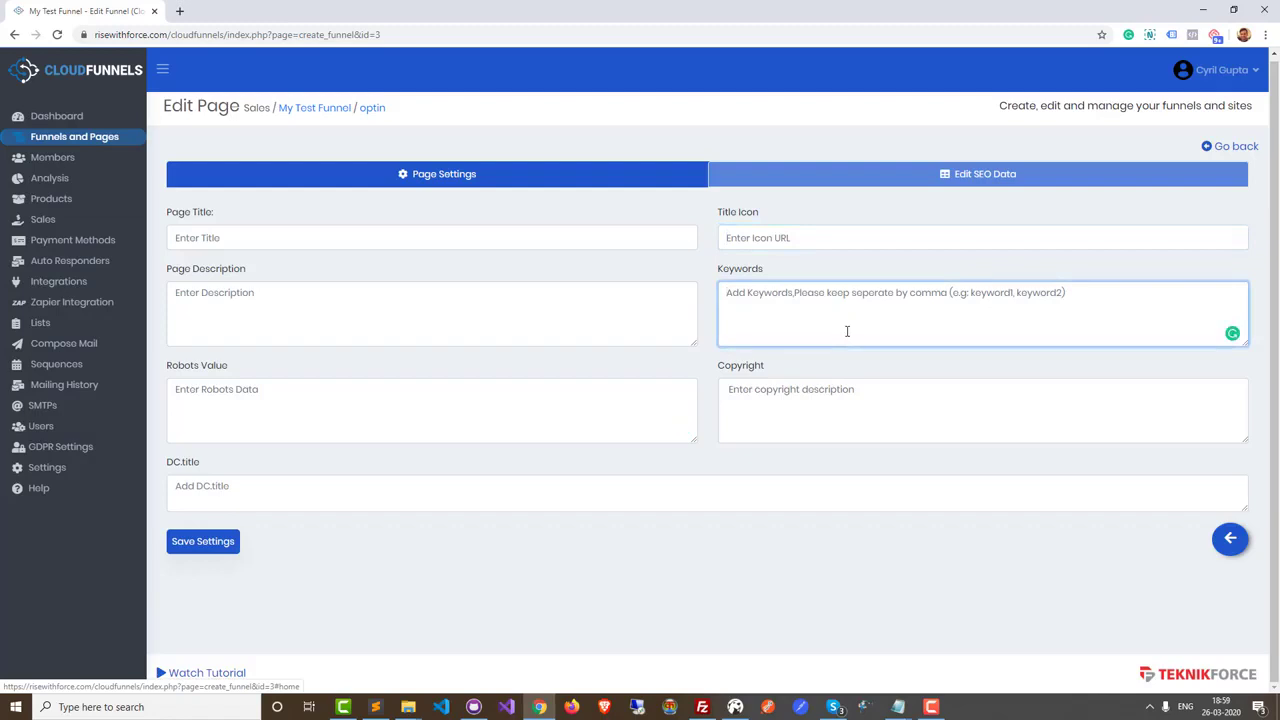
click(825, 425)
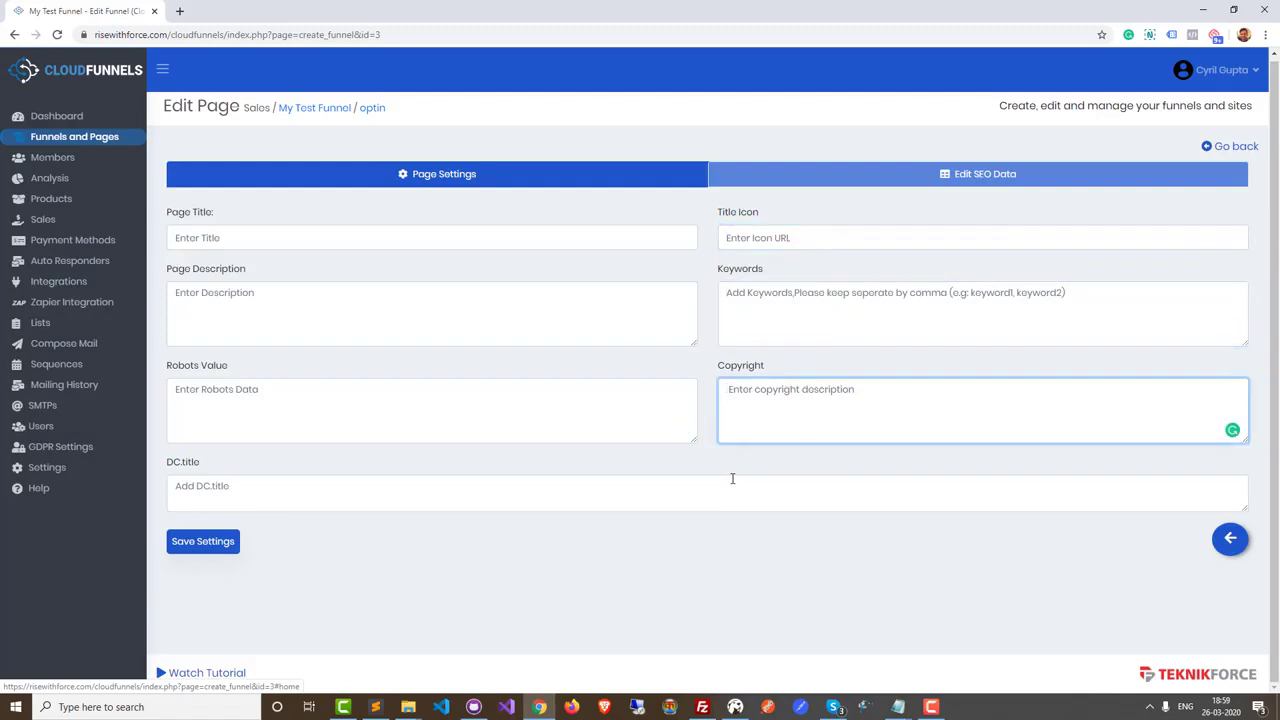